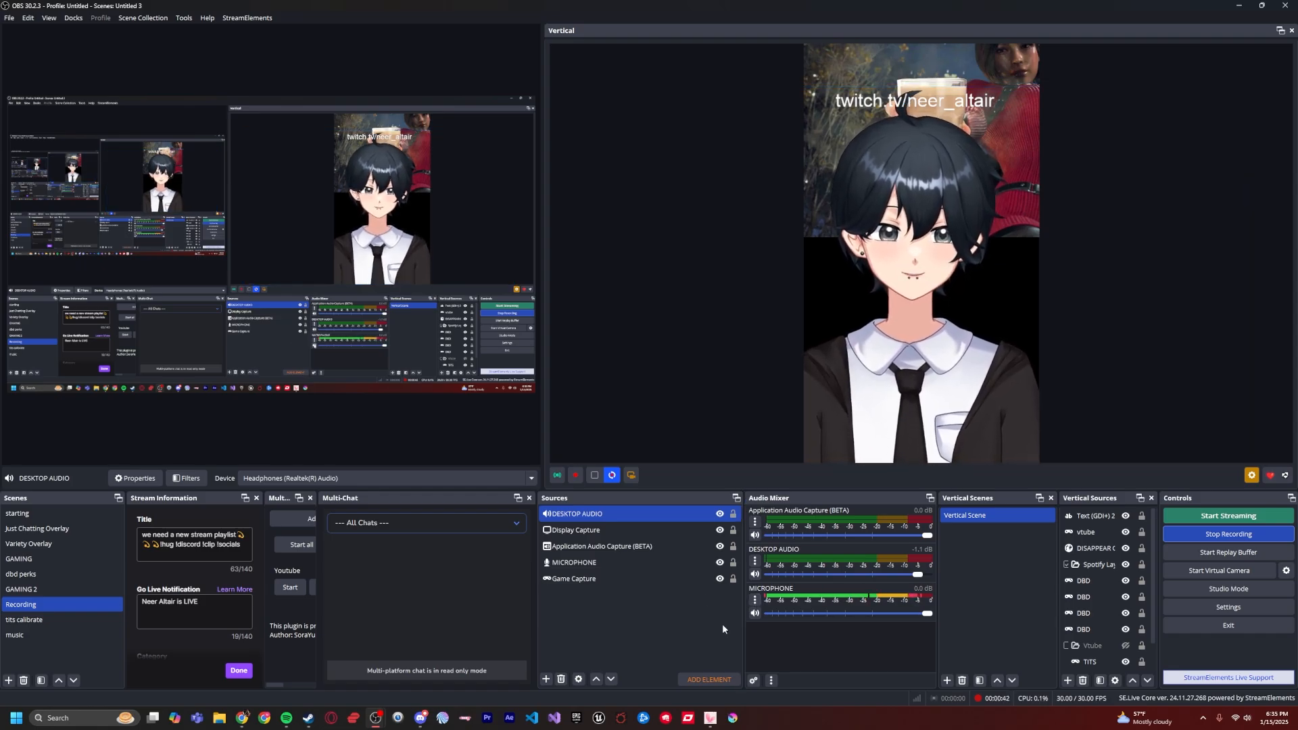
# Step: Review the MICROPHONE source's existing audio filters, including its VST 2.x Plug-in and Compressor settings
pyautogui.click(756, 599)
pyautogui.click(798, 563)
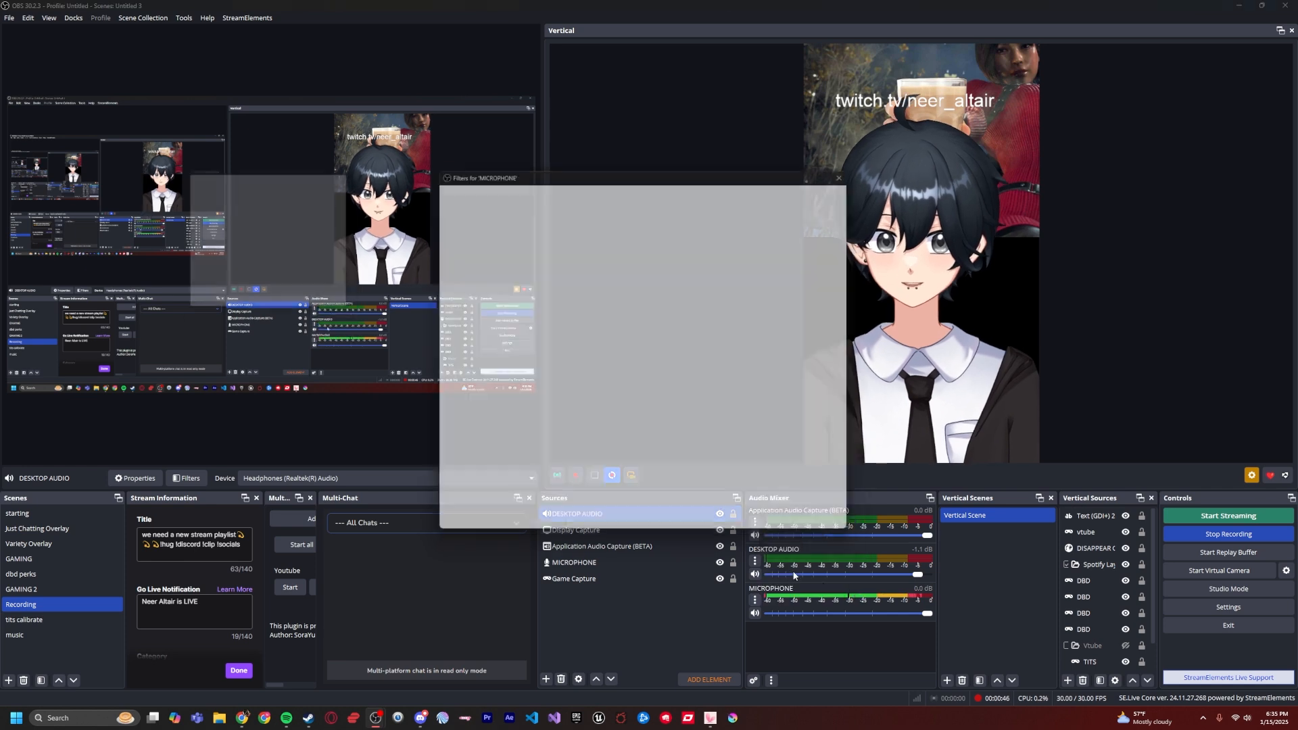
pyautogui.moveTo(590, 171); pyautogui.dragTo(560, 170)
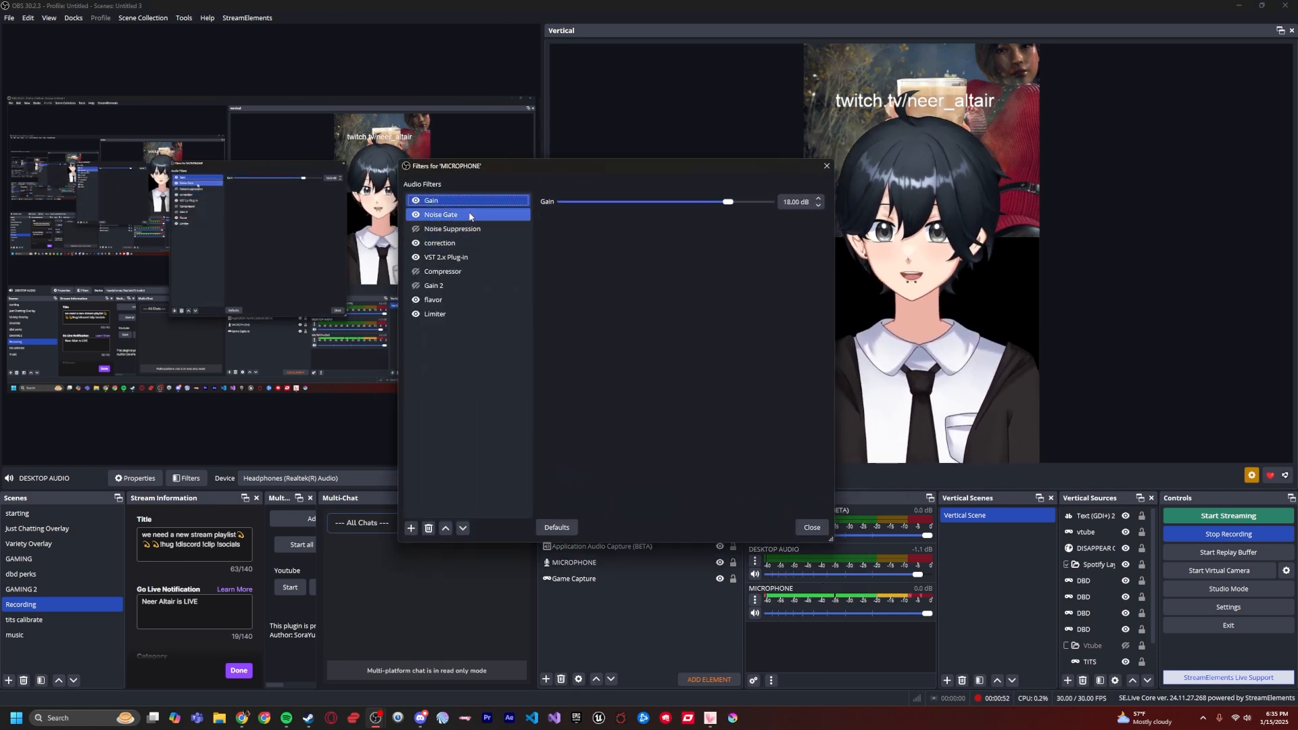
pyautogui.click(463, 258)
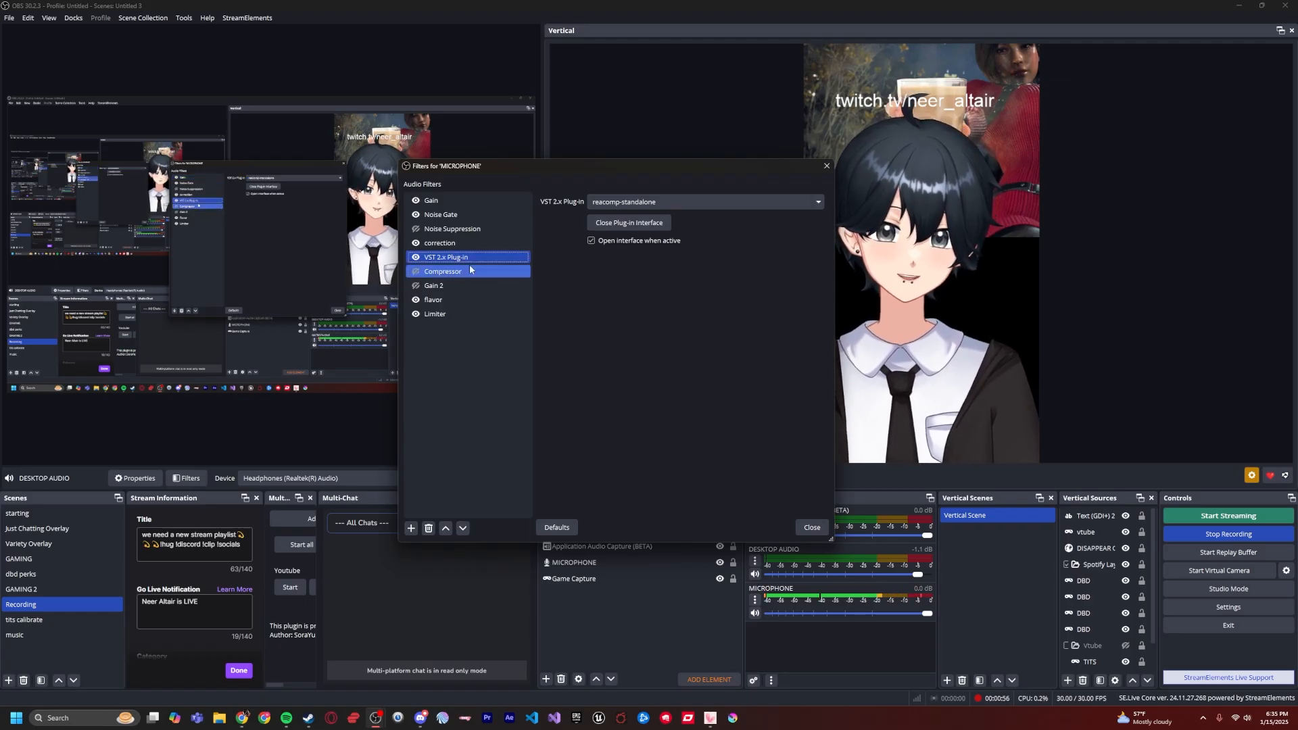
pyautogui.click(476, 273)
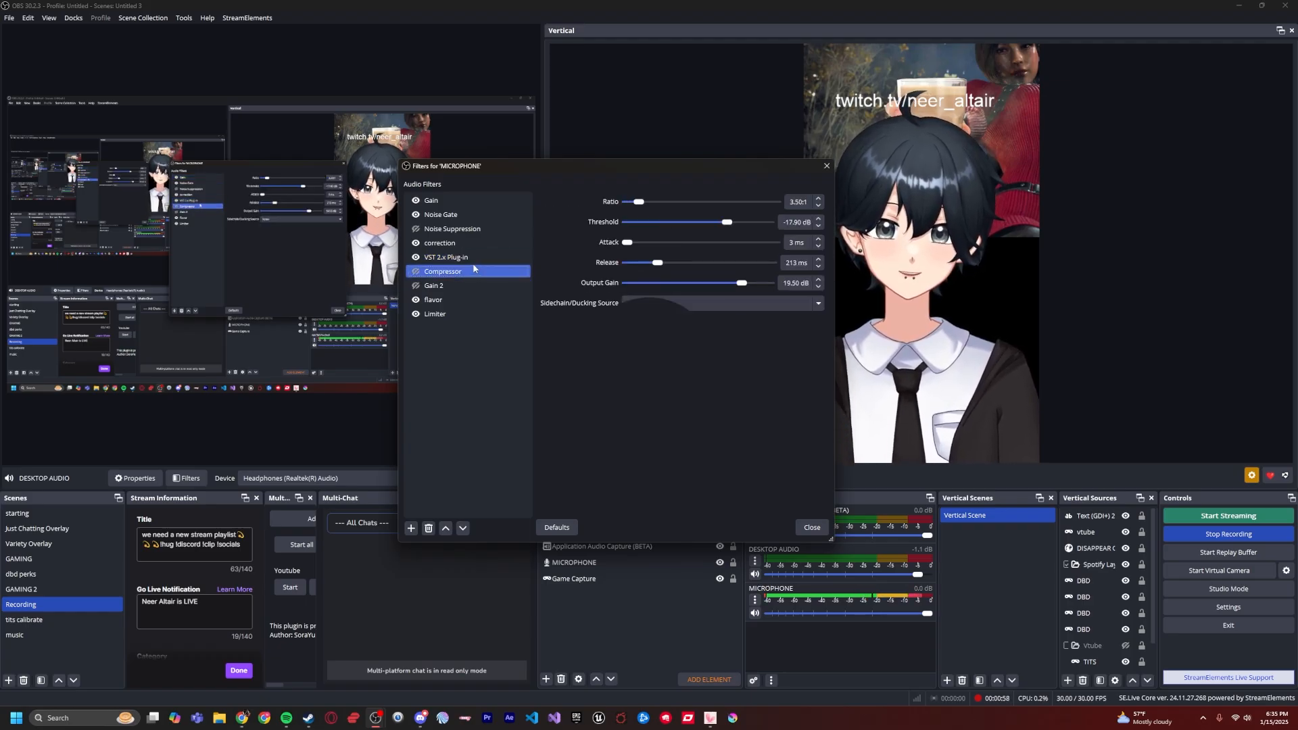
pyautogui.click(466, 258)
pyautogui.click(813, 527)
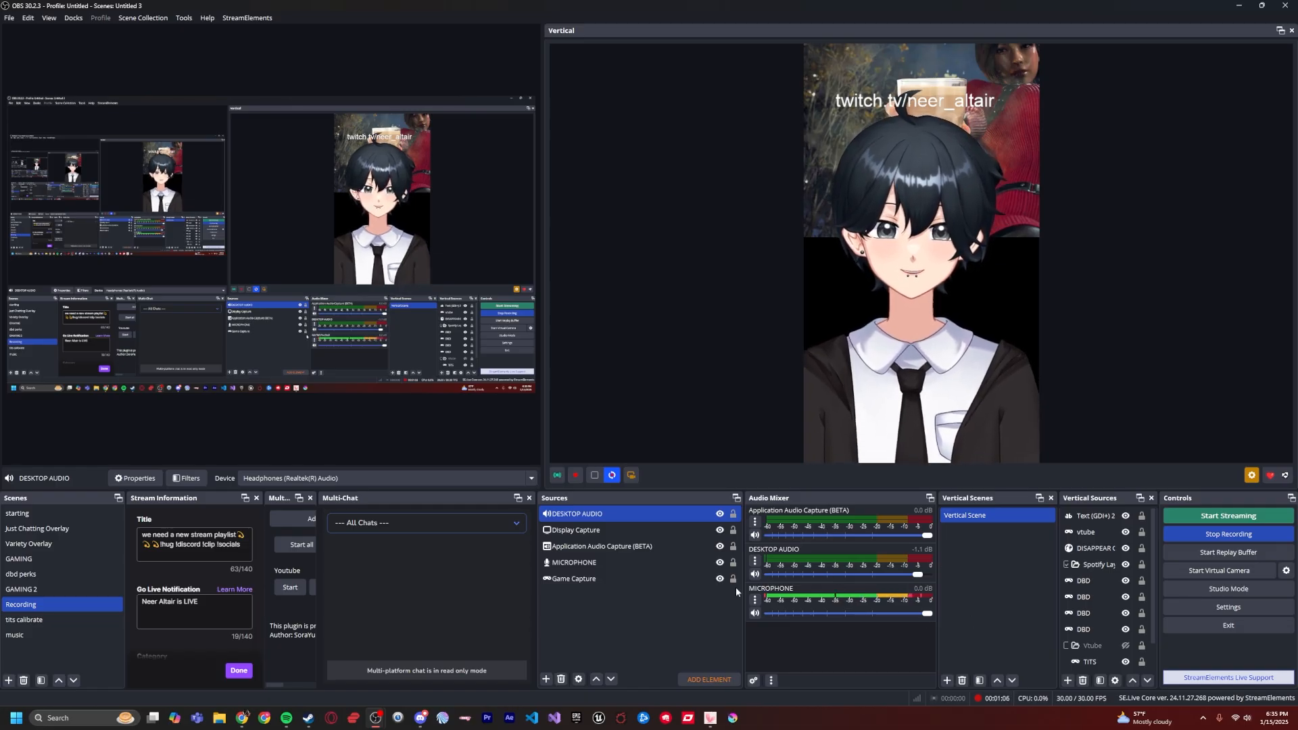
# Step: Add a new Audio Input Capture source named mic to the scene
pyautogui.click(754, 600)
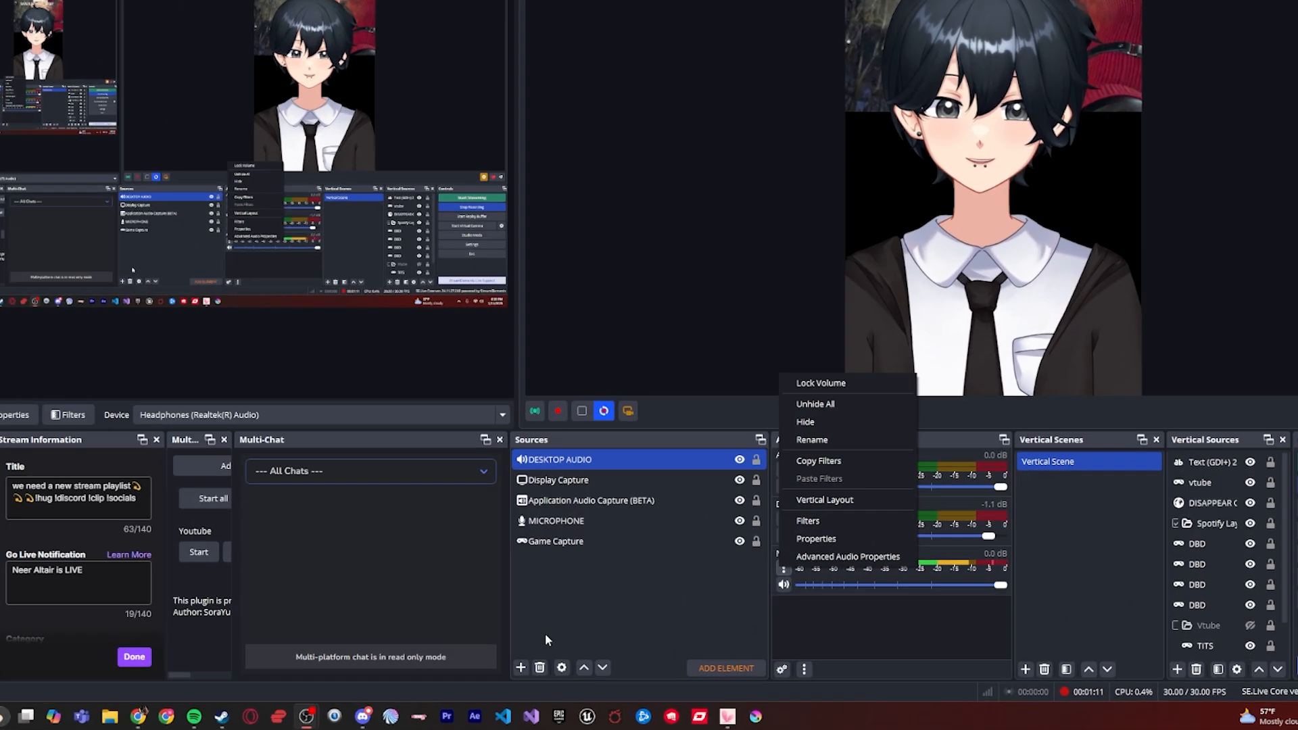
pyautogui.click(547, 678)
pyautogui.click(466, 625)
pyautogui.click(608, 240)
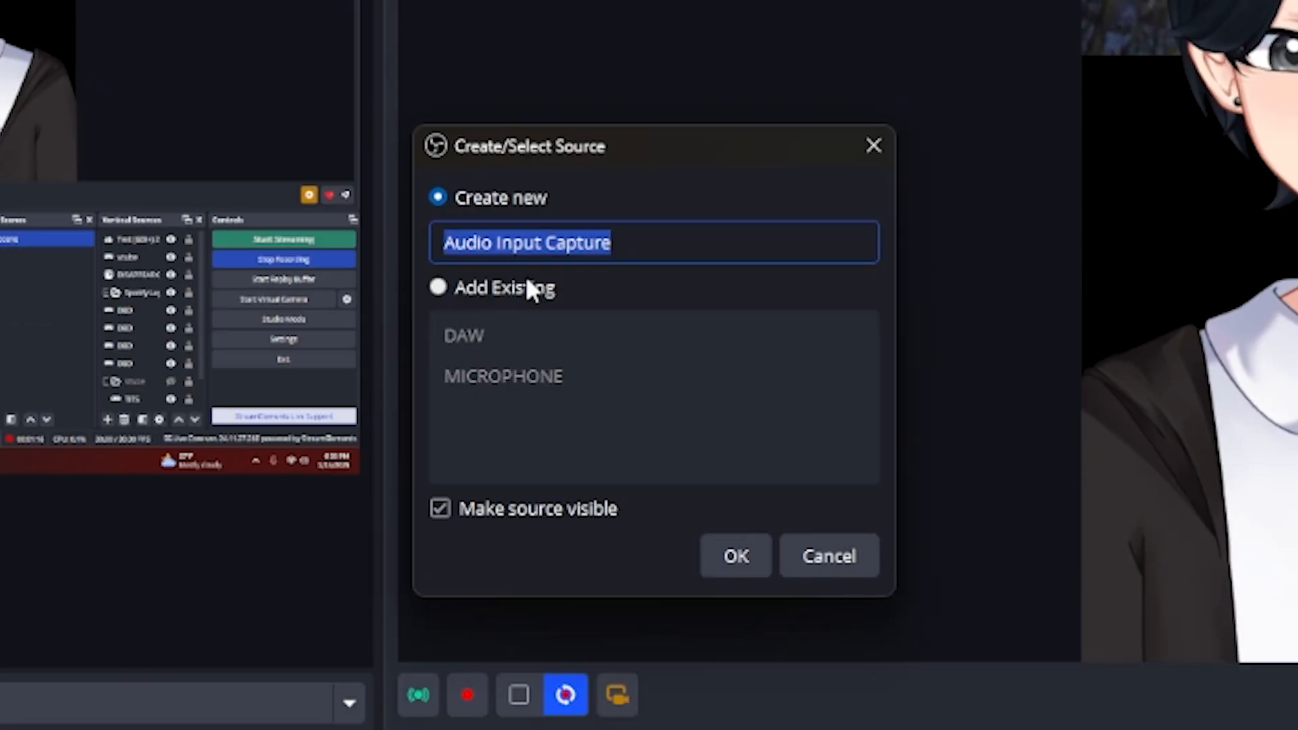
pyautogui.write('mic')
pyautogui.click(737, 556)
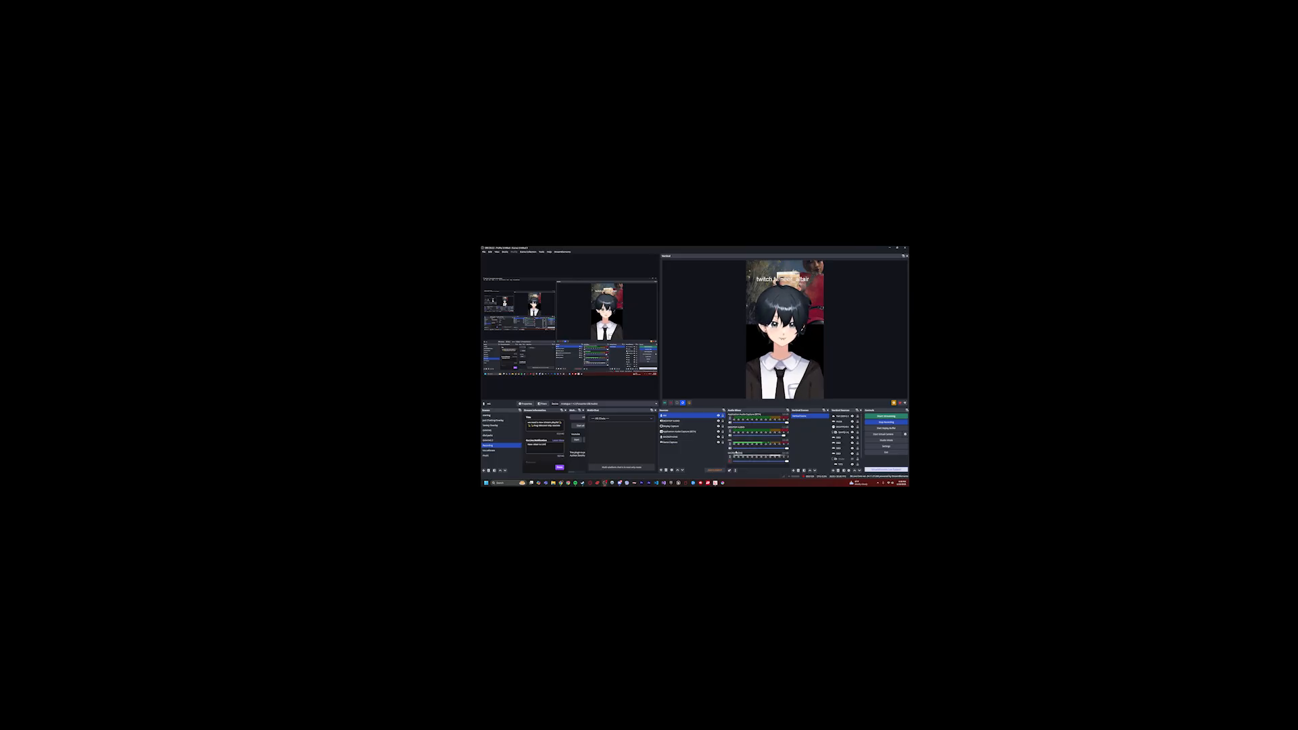
# Step: Add a Gain filter to the mic source
pyautogui.click(730, 444)
pyautogui.click(744, 433)
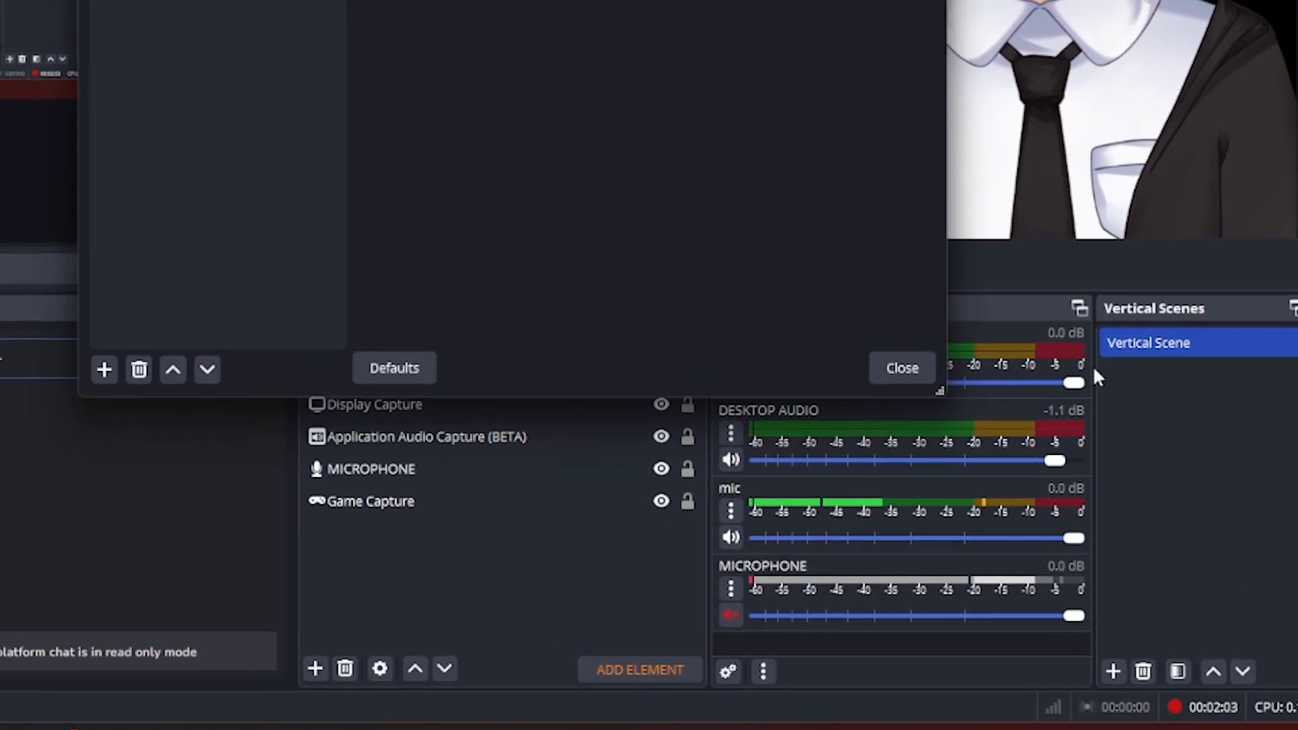
pyautogui.click(175, 388)
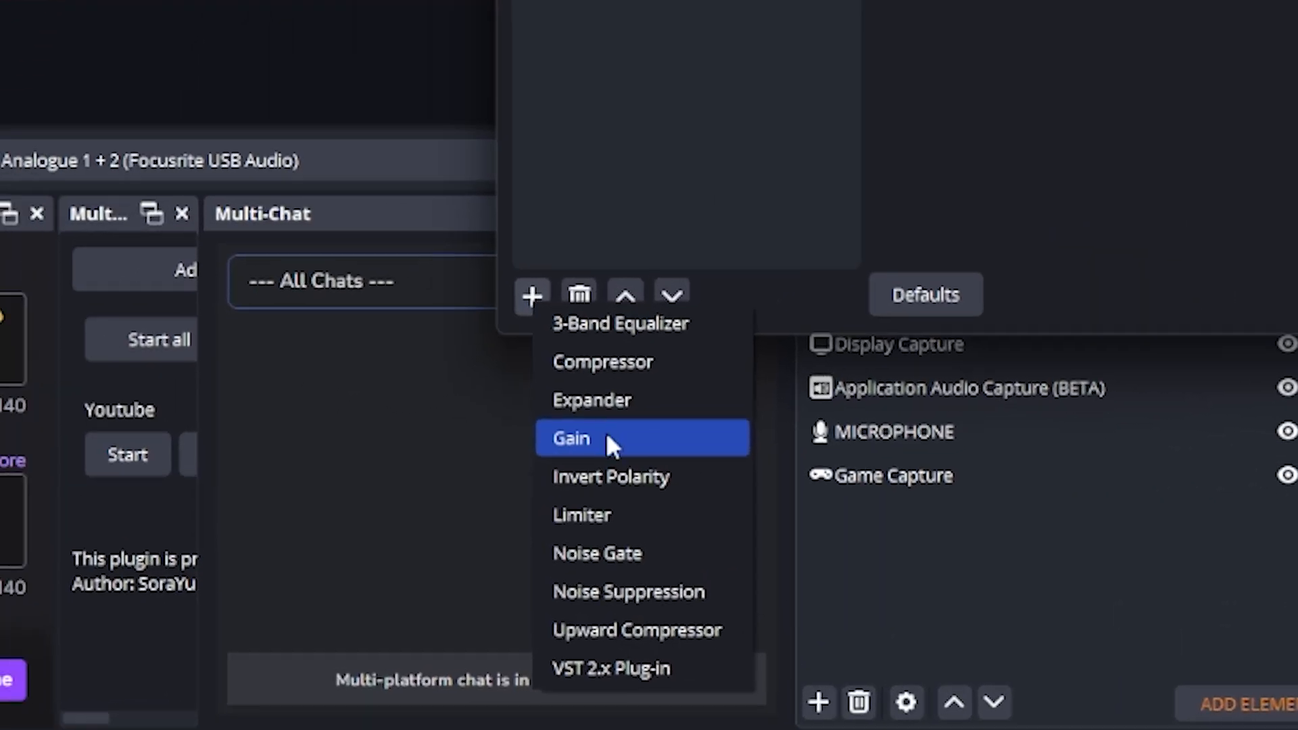
pyautogui.click(605, 438)
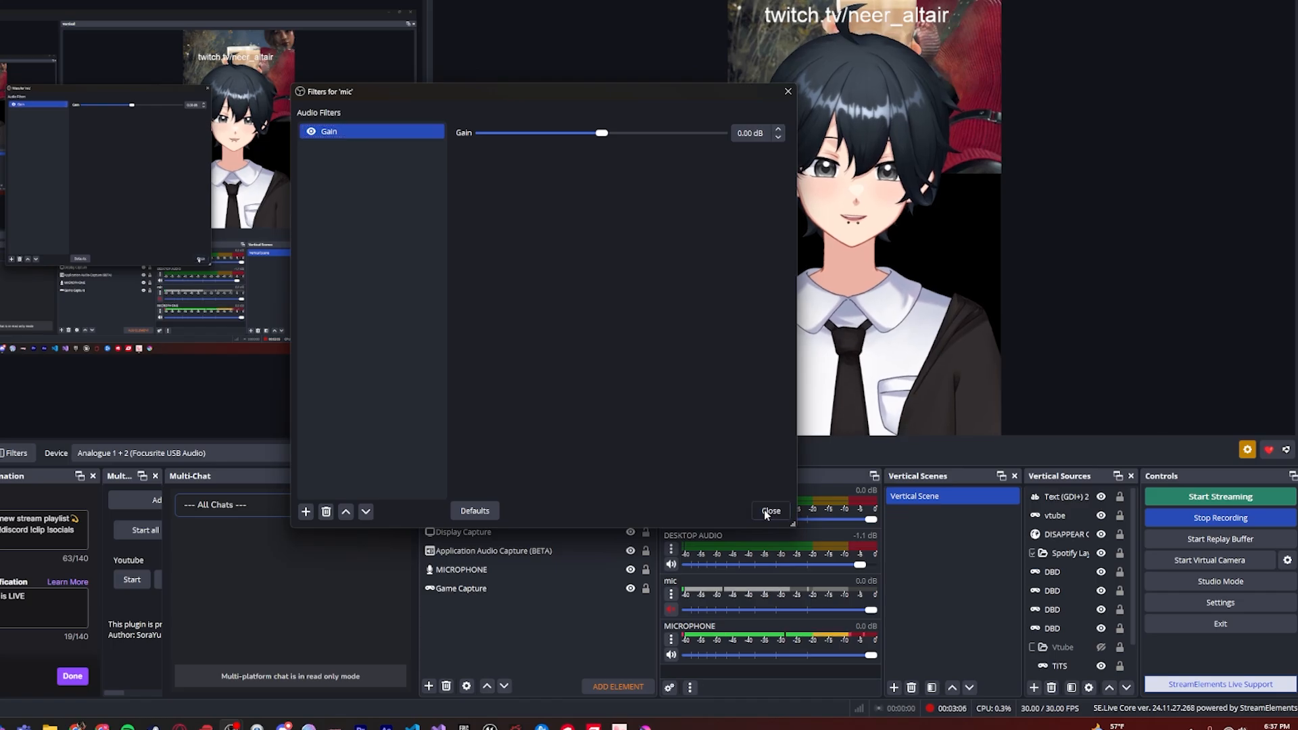
# Step: Raise the mic source's Gain filter to 26.90 dB, and reduce it to 18.40 dB
pyautogui.click(769, 511)
pyautogui.click(670, 595)
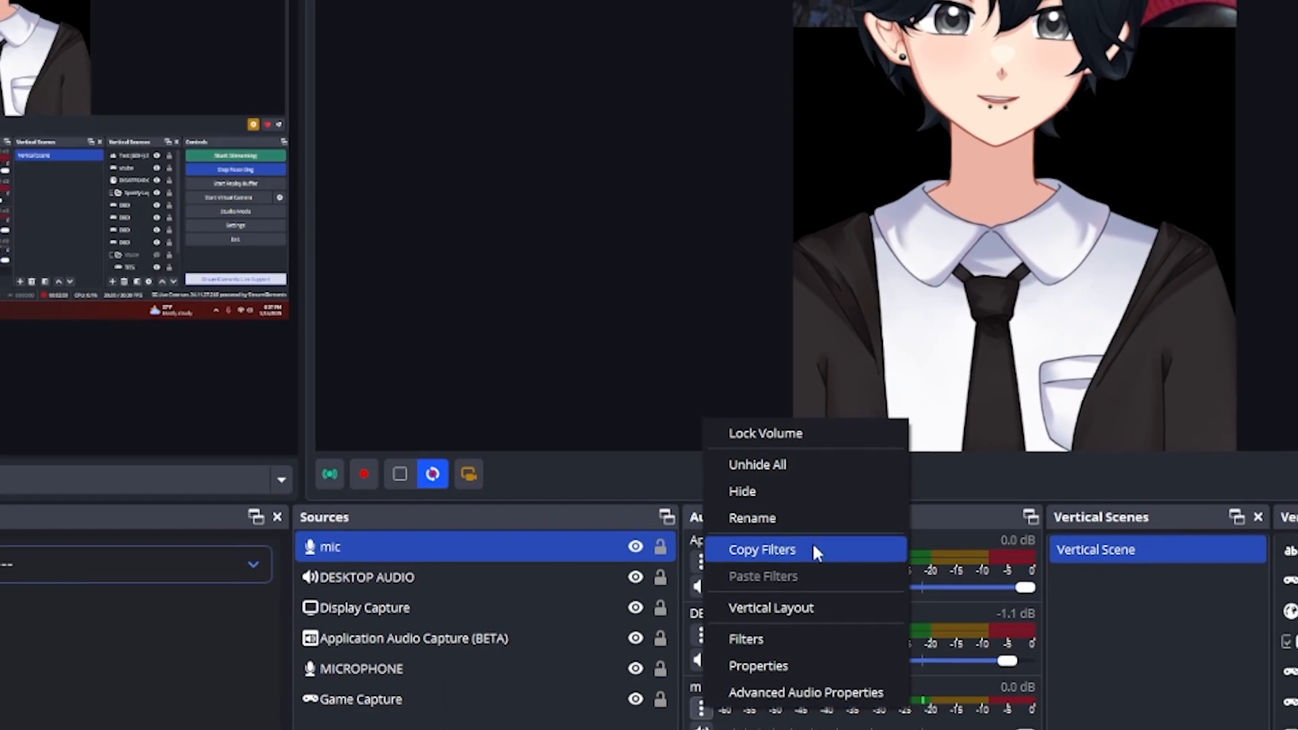
pyautogui.click(732, 550)
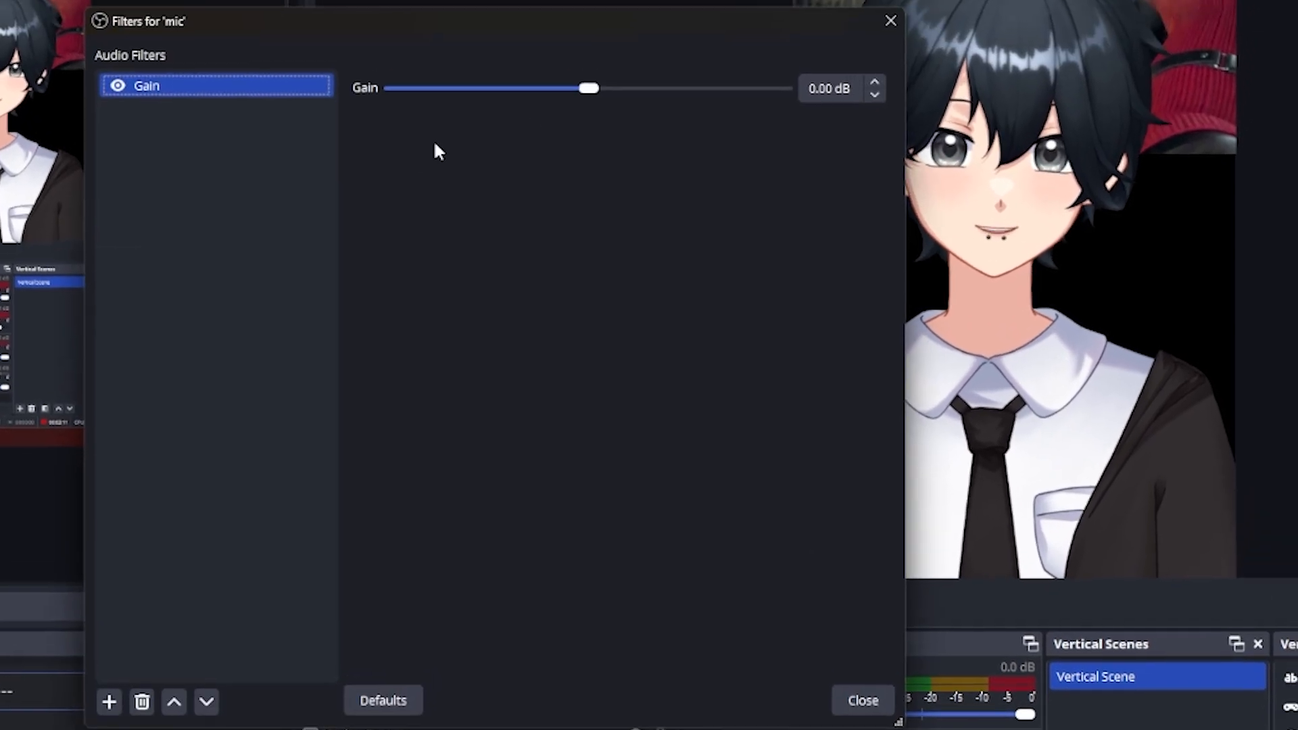
pyautogui.moveTo(584, 103); pyautogui.dragTo(669, 164)
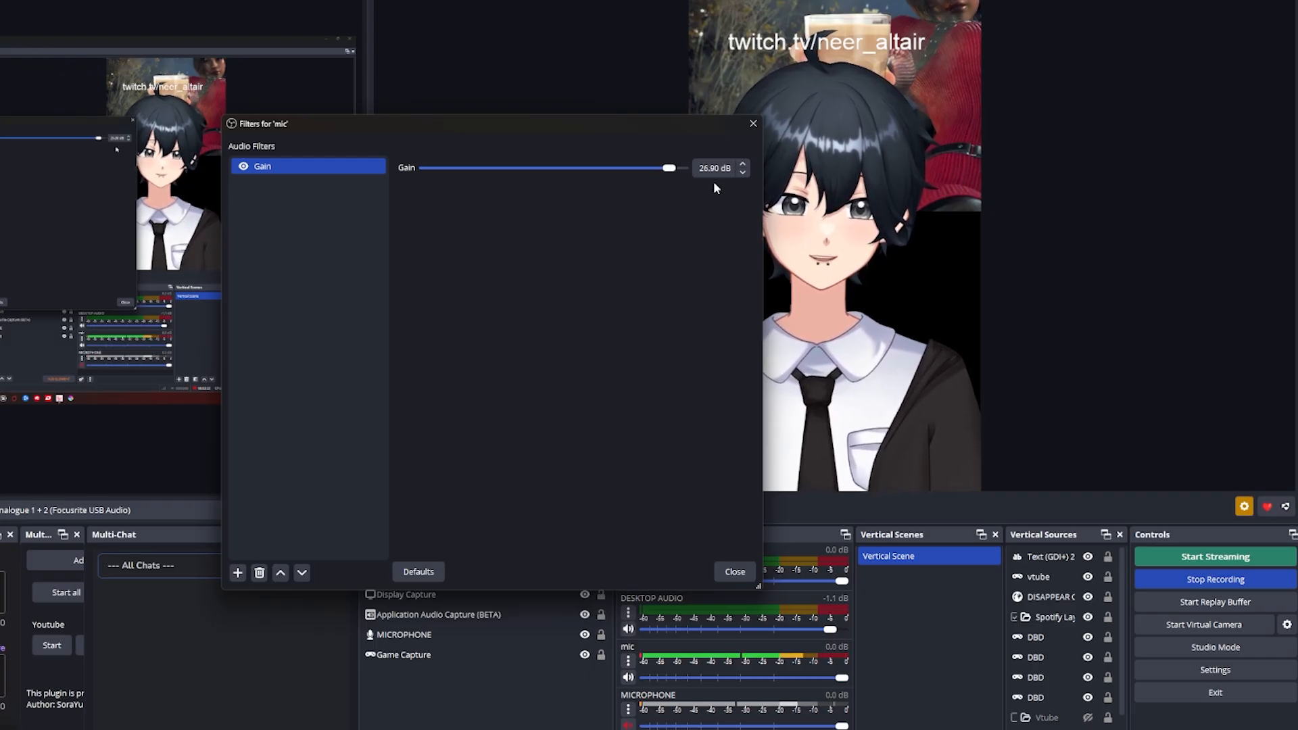
pyautogui.moveTo(669, 167); pyautogui.dragTo(630, 172)
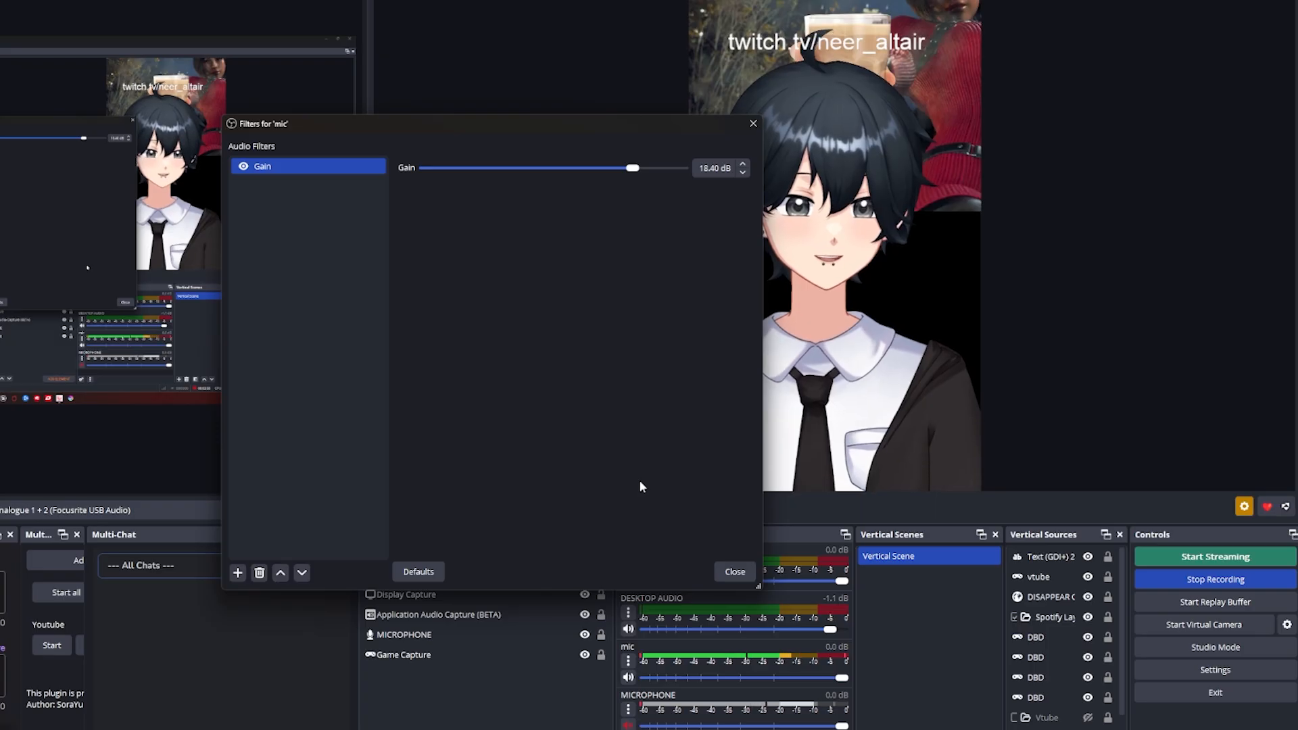
# Step: Add a Noise Gate filter to the mic source and close its filters
pyautogui.click(238, 573)
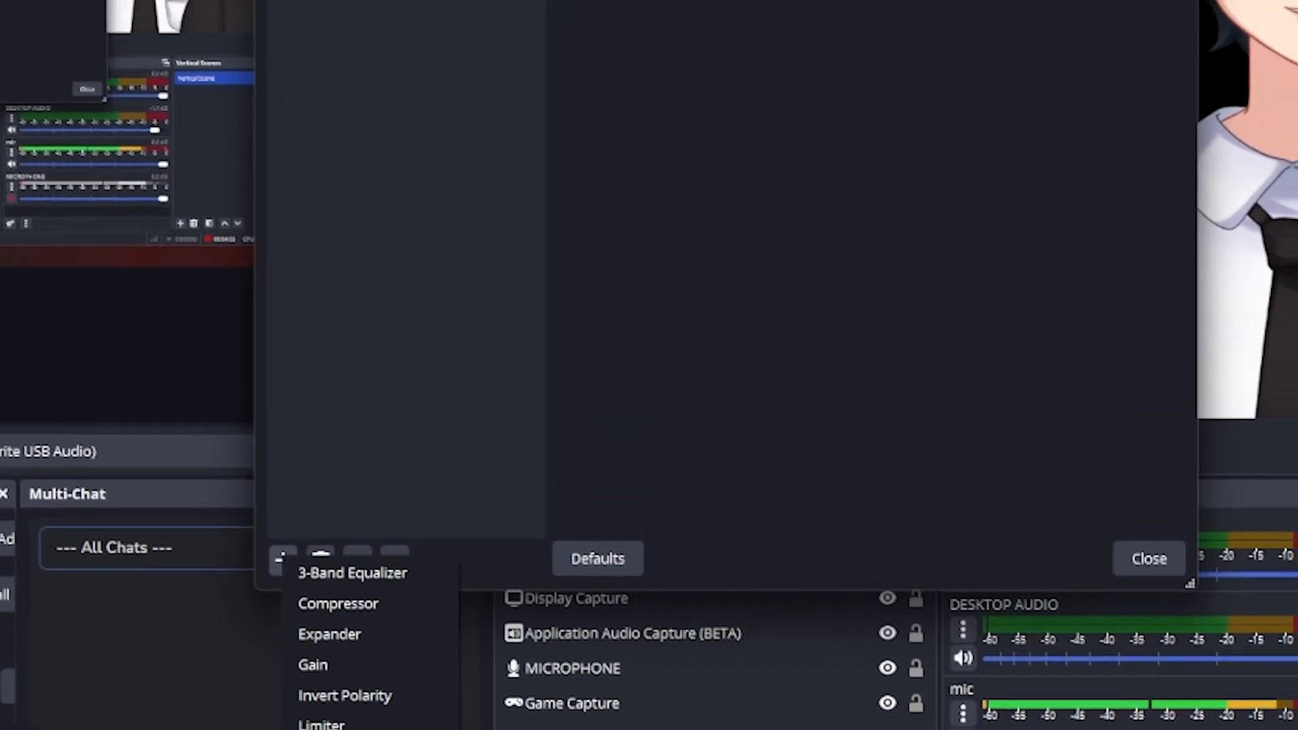
pyautogui.click(490, 549)
pyautogui.click(614, 428)
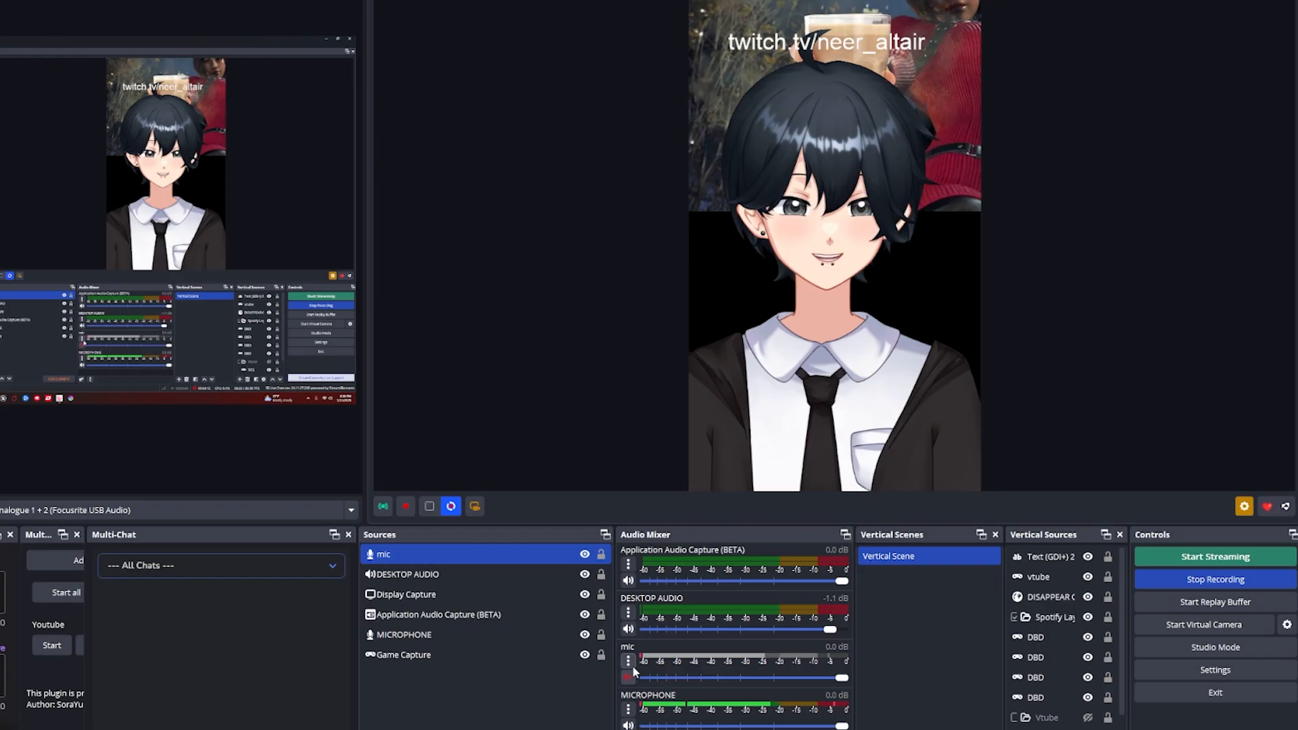
# Step: Reopen the mic source's filters and set the Noise Gate's close threshold to -54 dB
pyautogui.rightClick(631, 665)
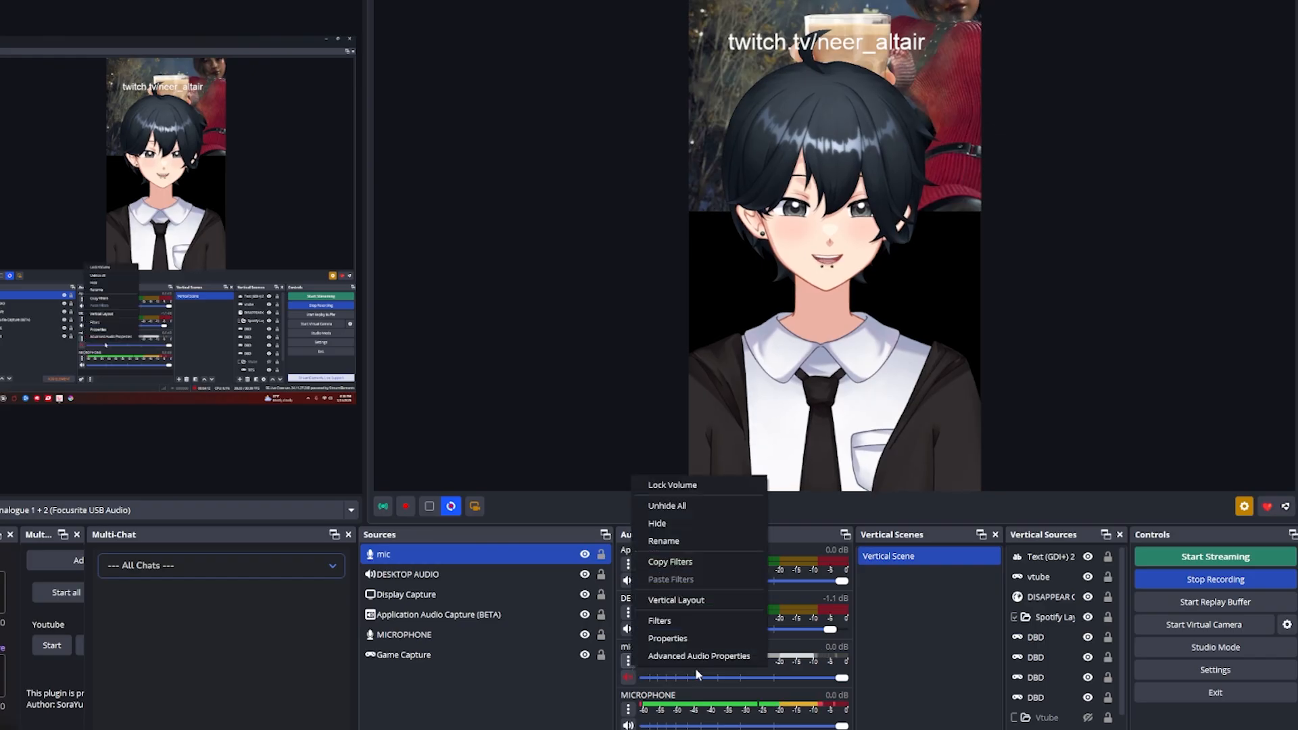
pyautogui.click(694, 620)
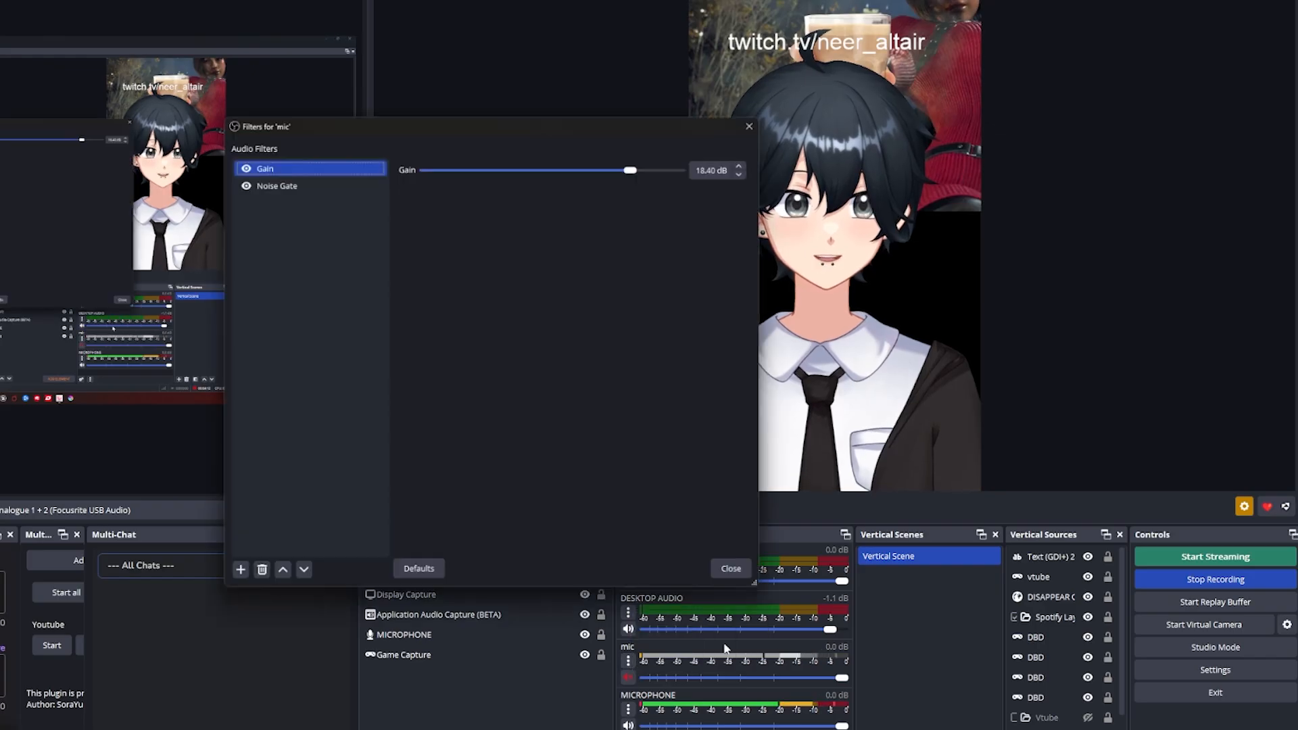
pyautogui.click(289, 188)
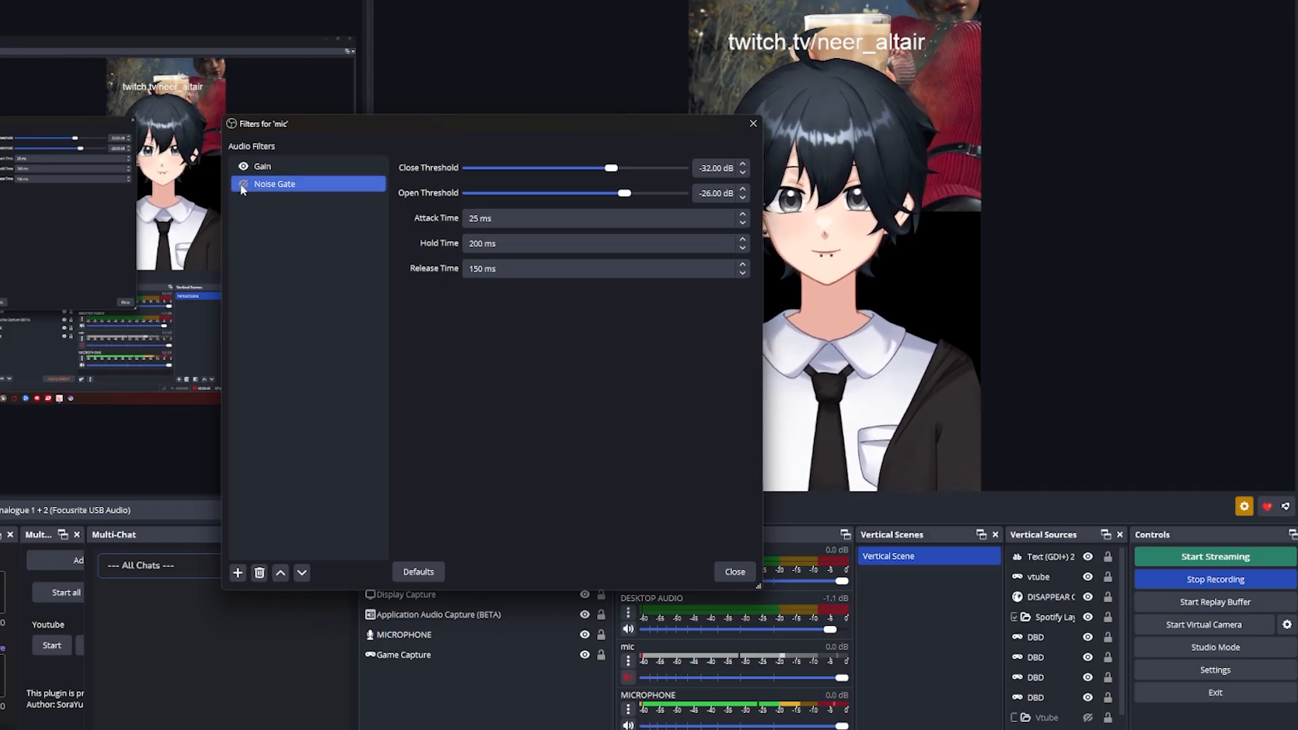
pyautogui.moveTo(612, 167); pyautogui.dragTo(562, 167)
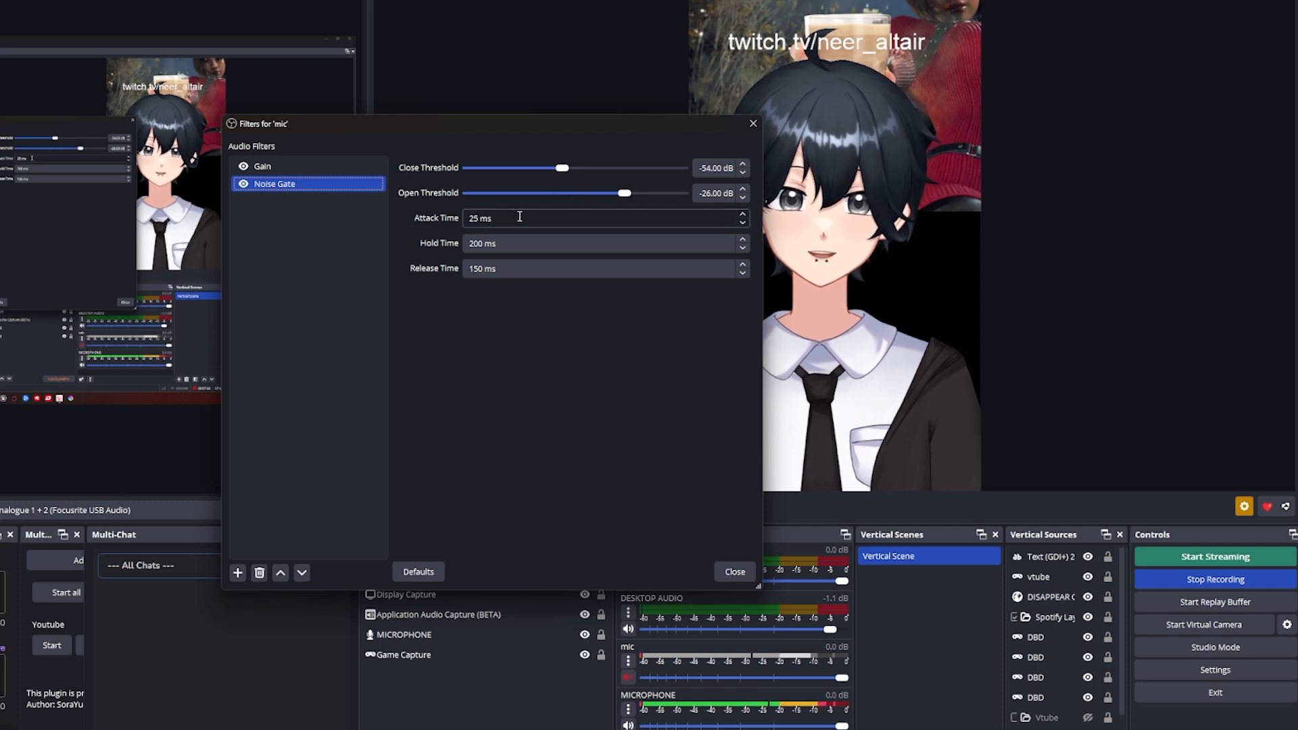
# Step: Set the Noise Gate's attack time to 5 ms and its hold and release times to 100 ms, and lower the open threshold
pyautogui.moveTo(528, 219); pyautogui.dragTo(418, 217)
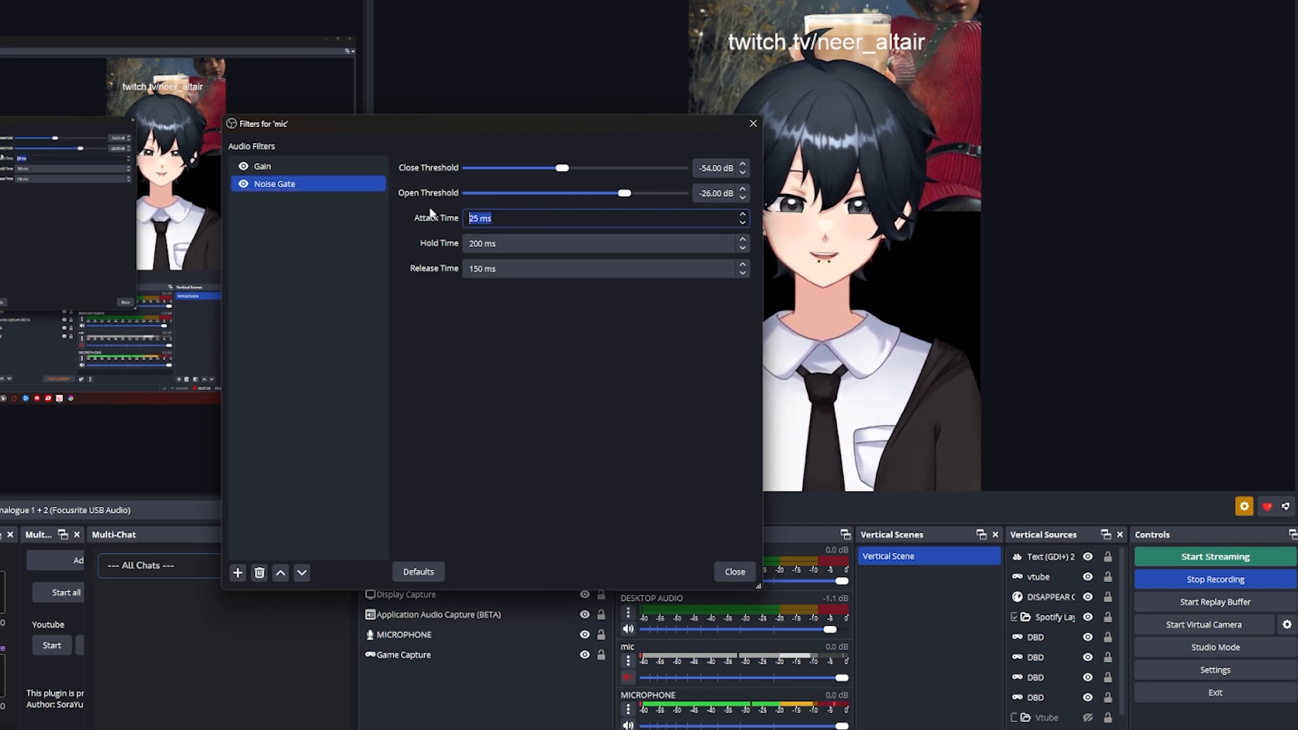
pyautogui.click(484, 243)
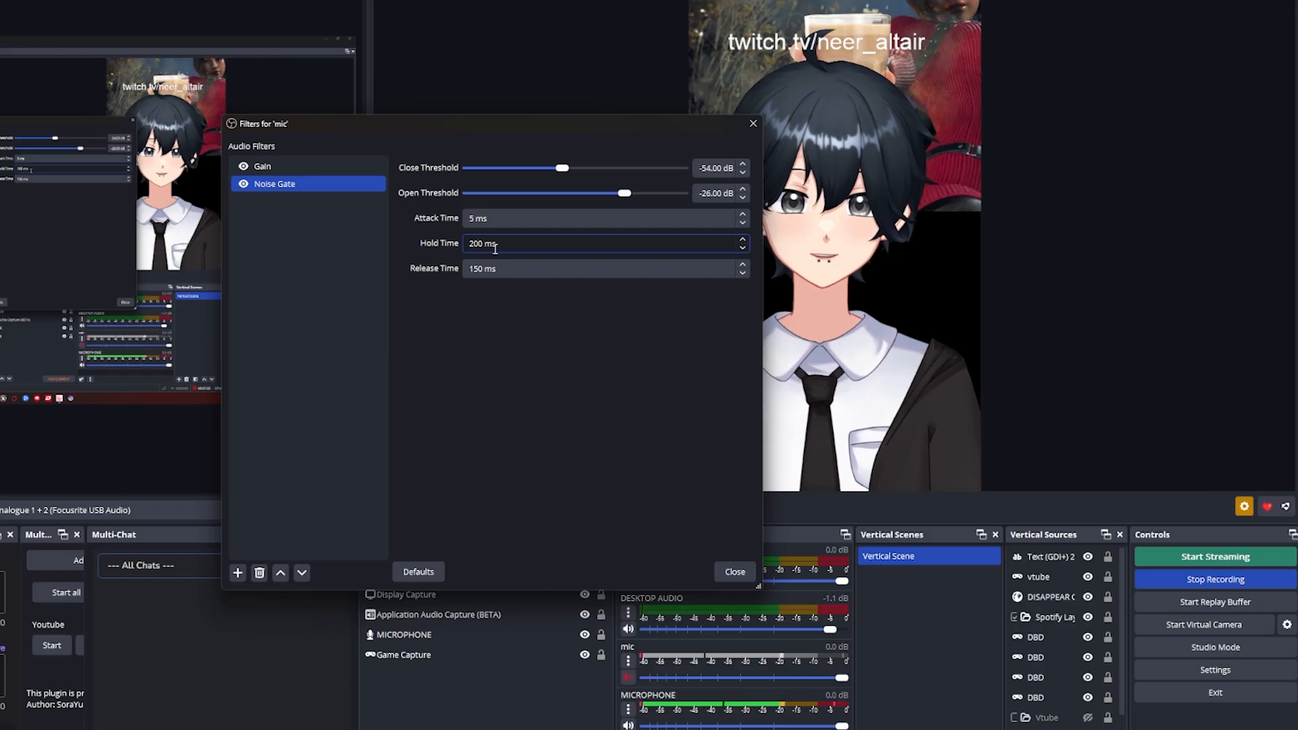
pyautogui.moveTo(484, 243); pyautogui.dragTo(456, 268)
pyautogui.write('100')
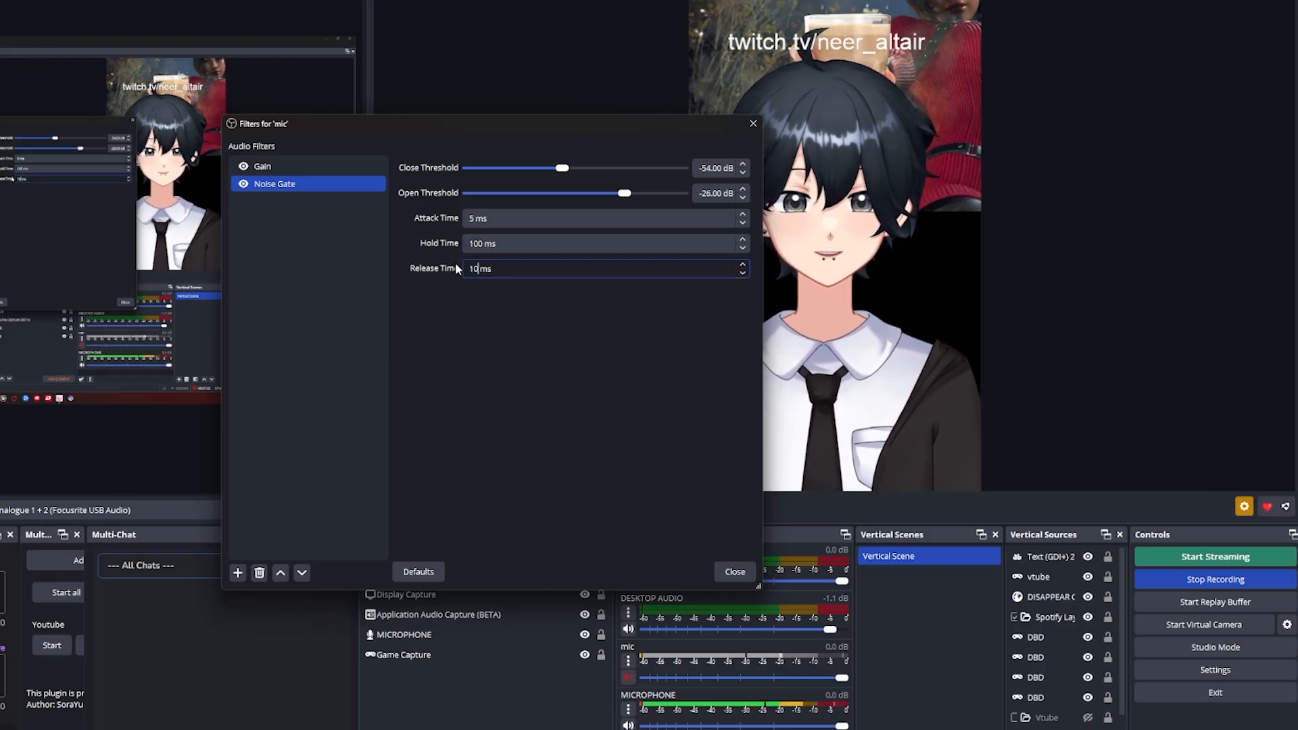
pyautogui.write('100')
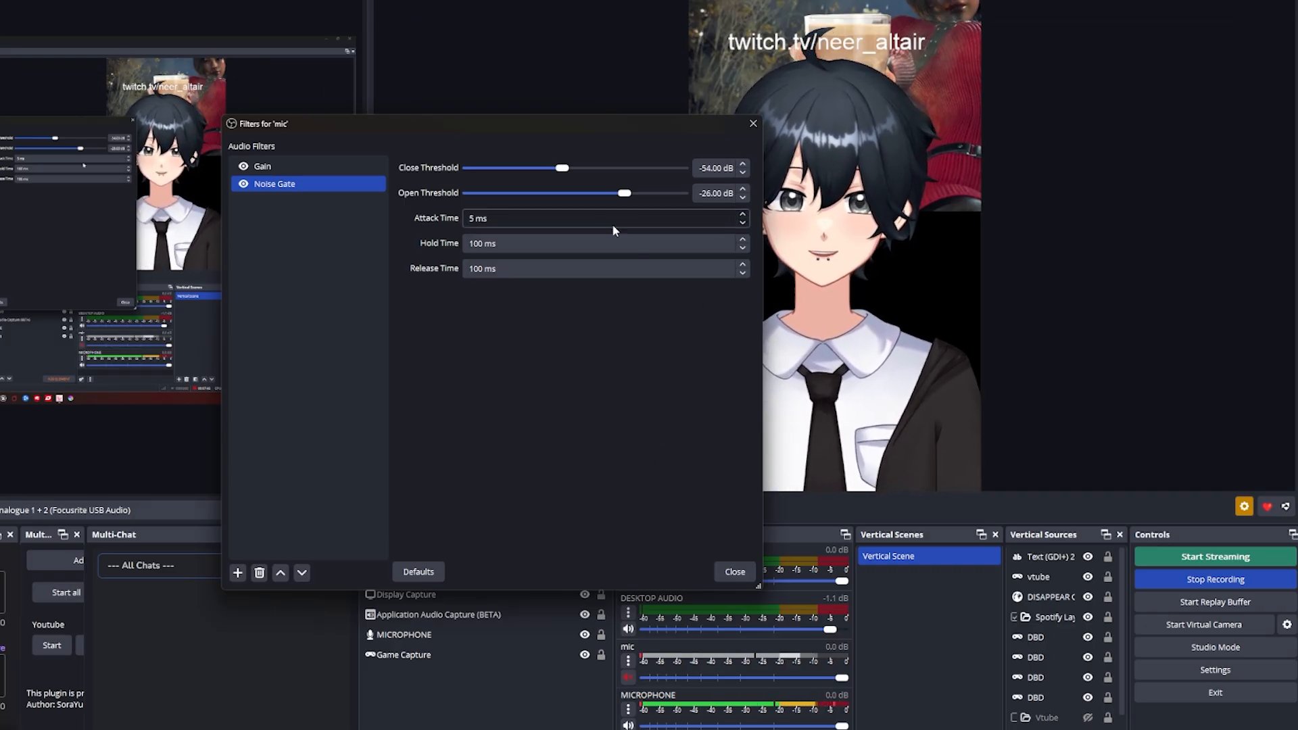
pyautogui.moveTo(622, 193); pyautogui.dragTo(602, 197)
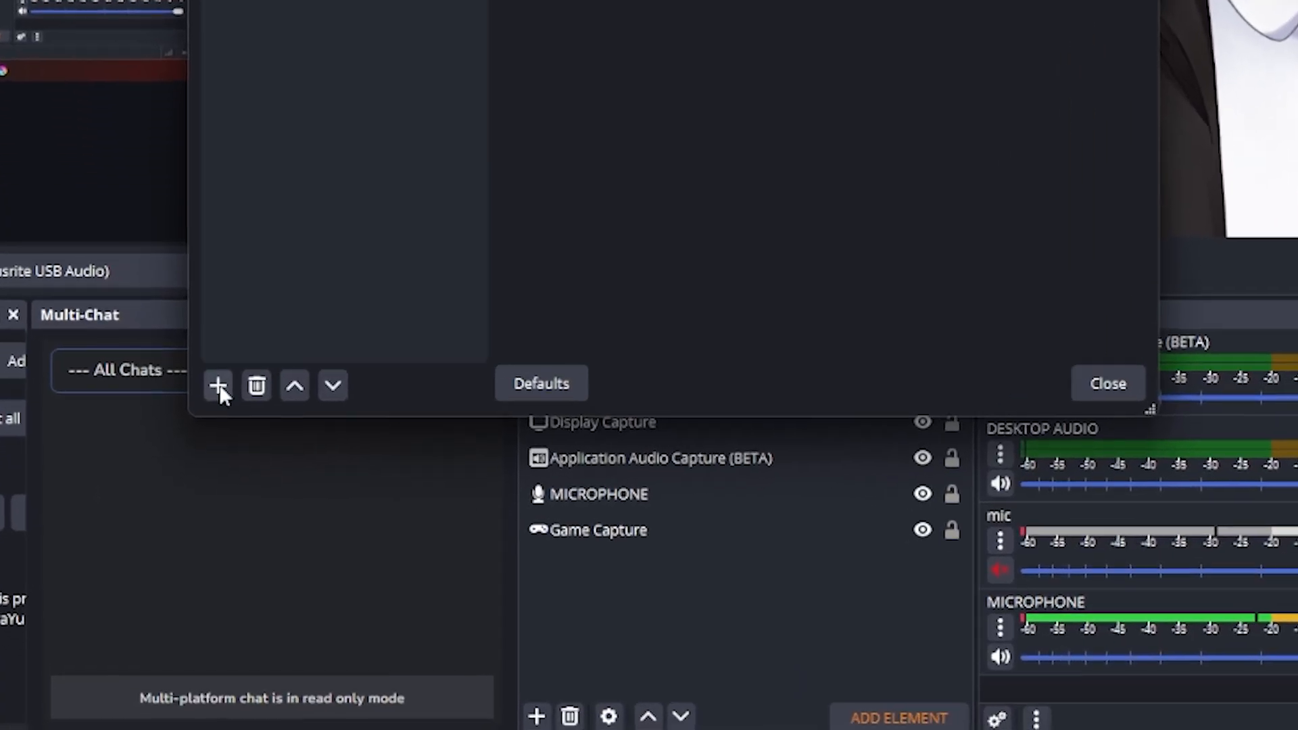
# Step: Add a Noise Suppression filter to the mic source with the RNNoise method
pyautogui.click(197, 532)
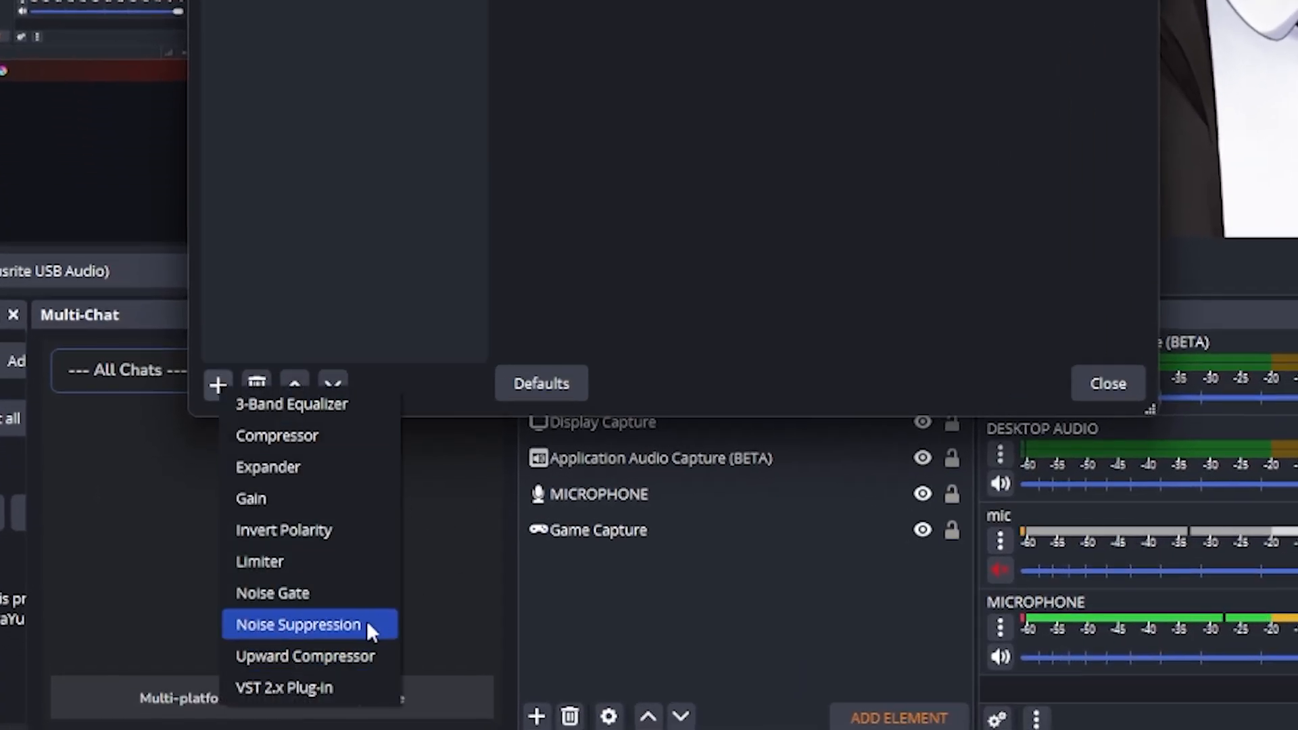
pyautogui.click(371, 626)
pyautogui.click(635, 237)
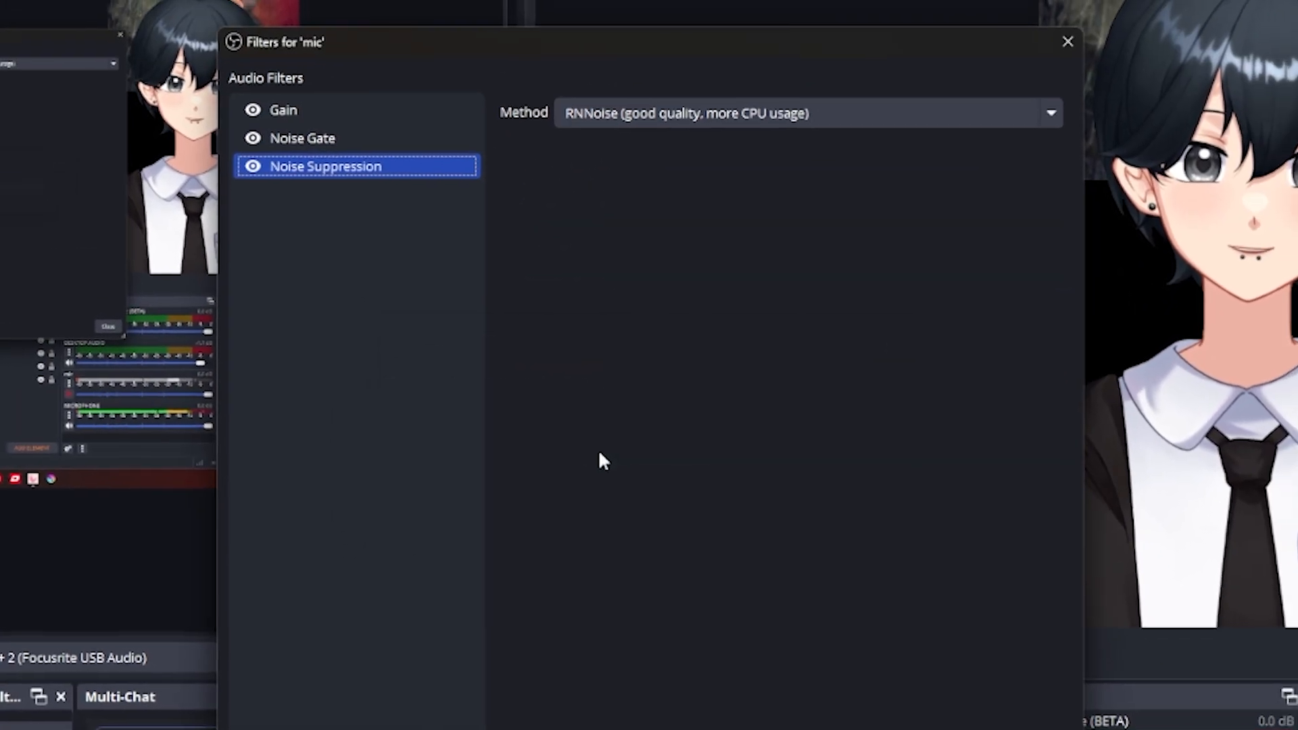
pyautogui.click(549, 112)
pyautogui.click(551, 111)
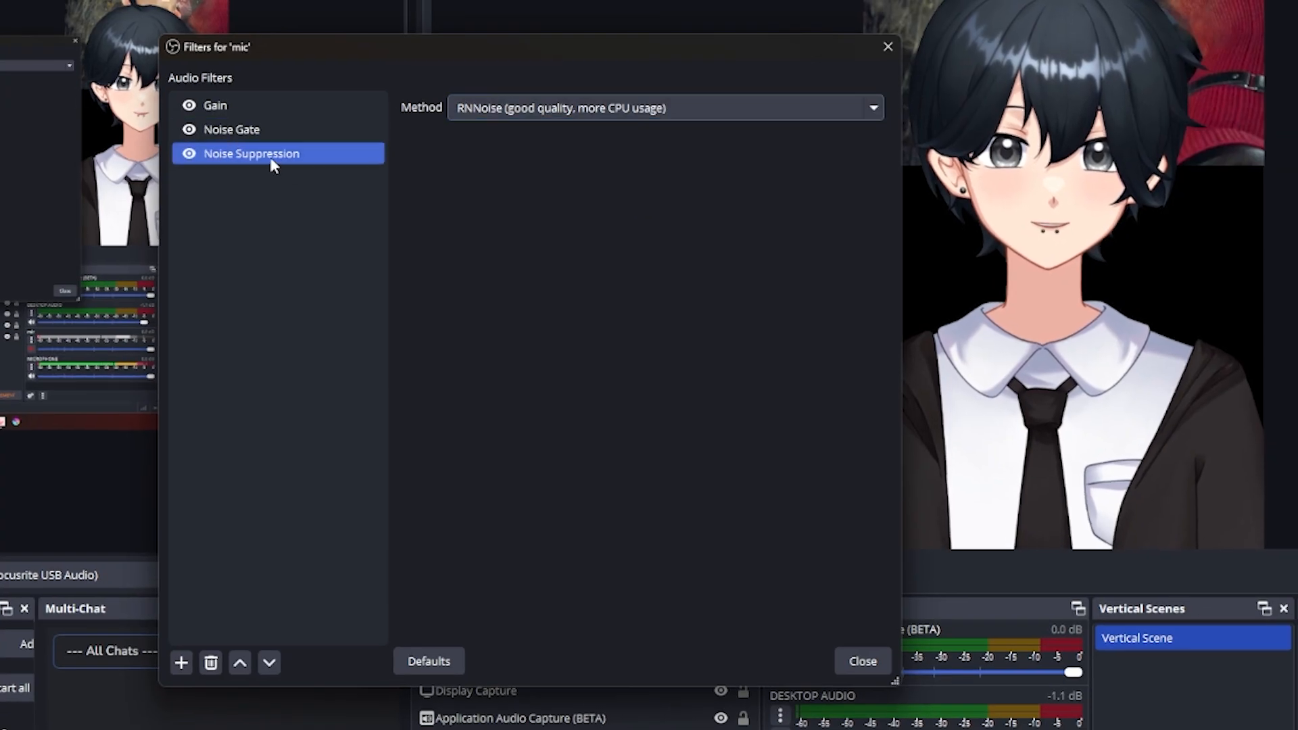
# Step: Review the mic source's Noise Gate settings and the methods available for its Noise Suppression filter, keeping RNNoise
pyautogui.click(234, 129)
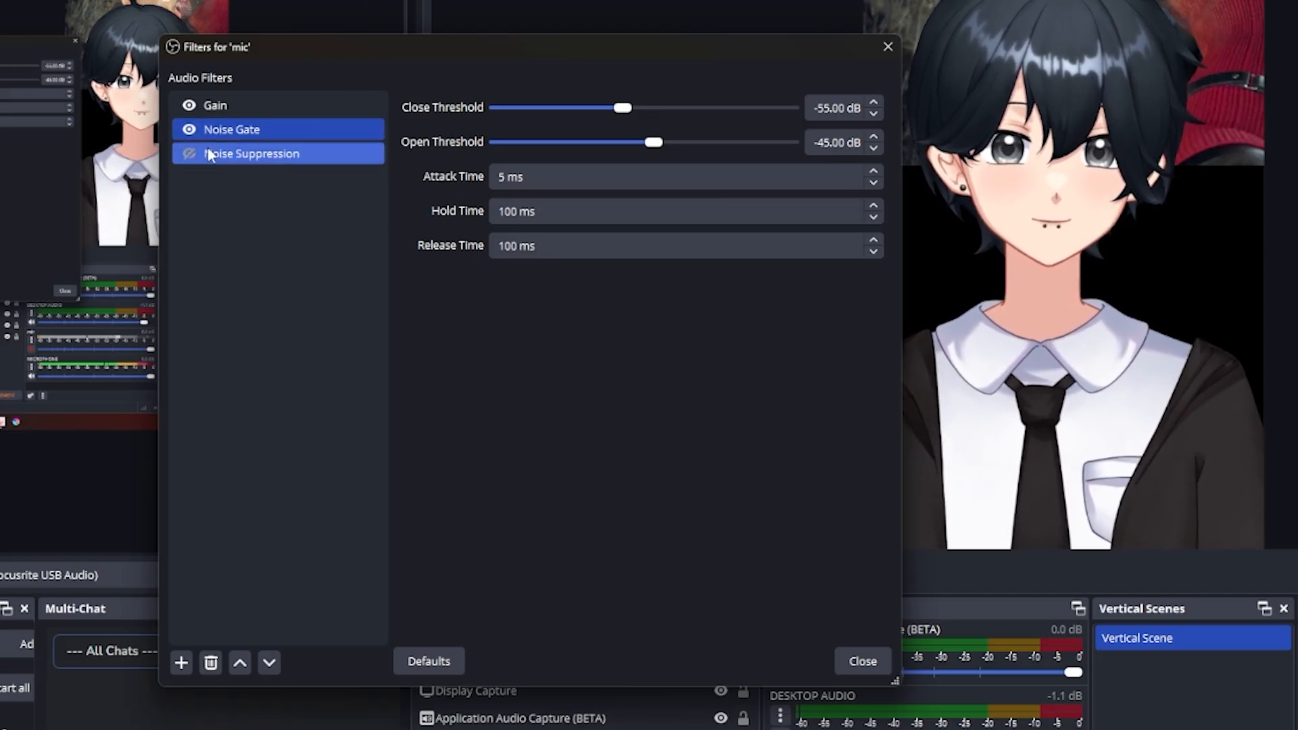
pyautogui.click(238, 154)
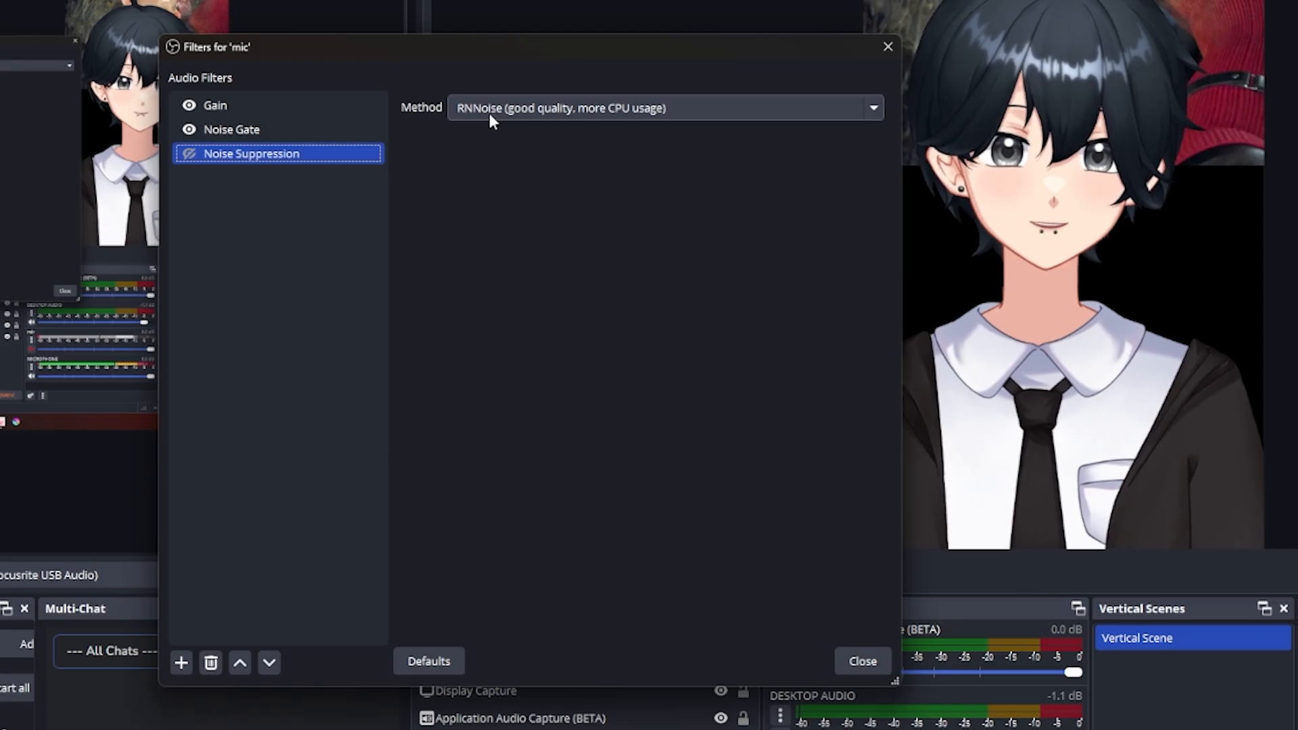
pyautogui.click(594, 110)
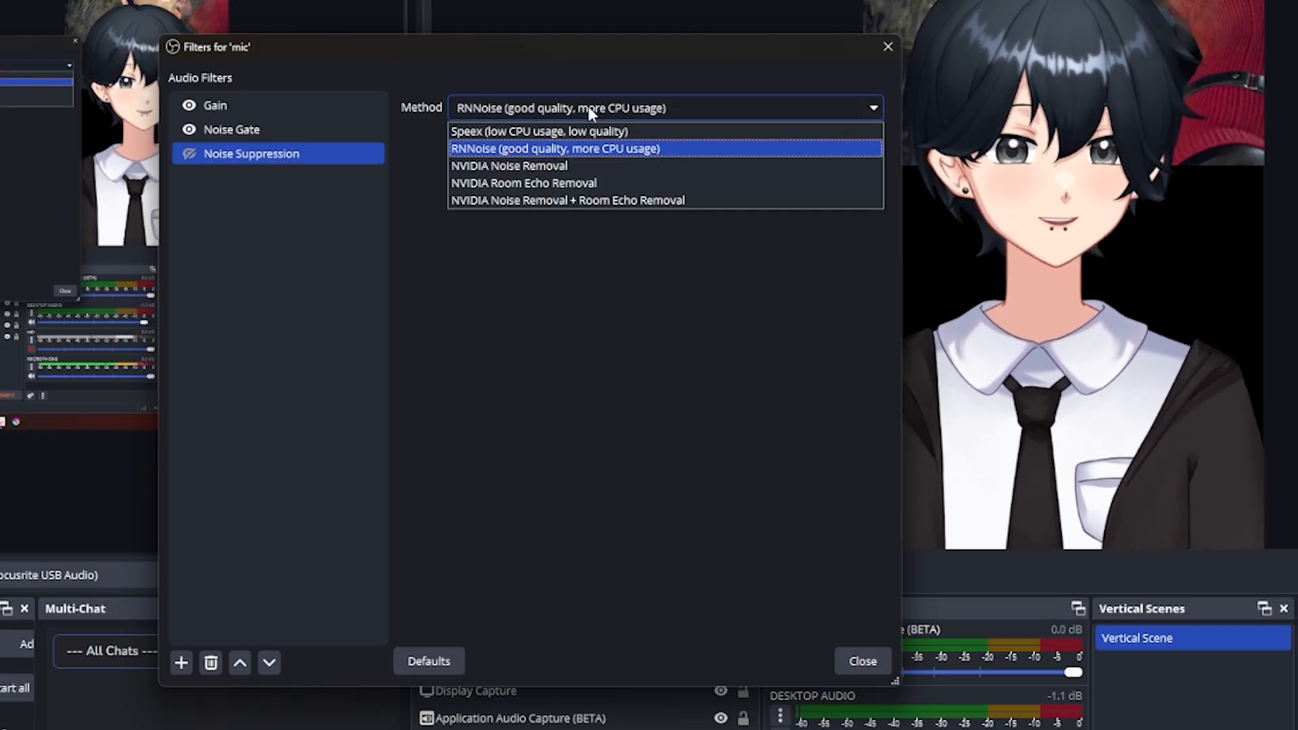
pyautogui.click(573, 104)
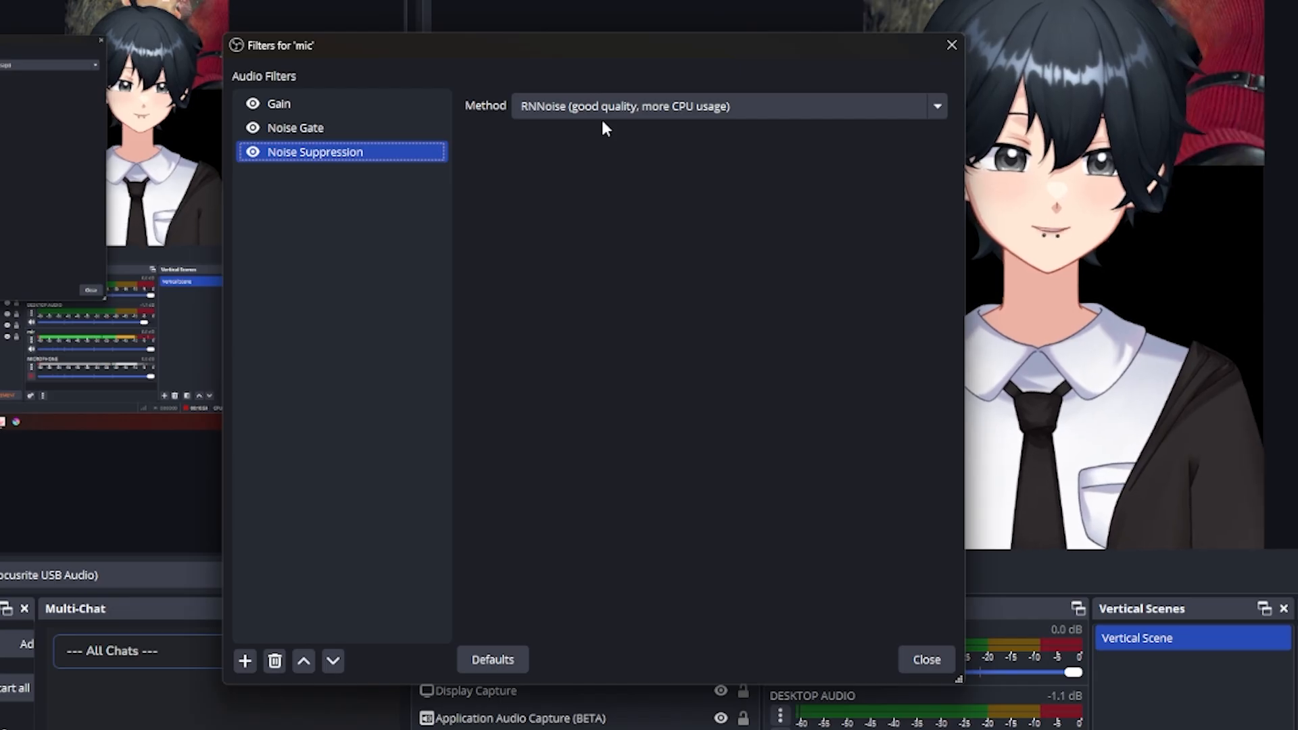
pyautogui.click(598, 108)
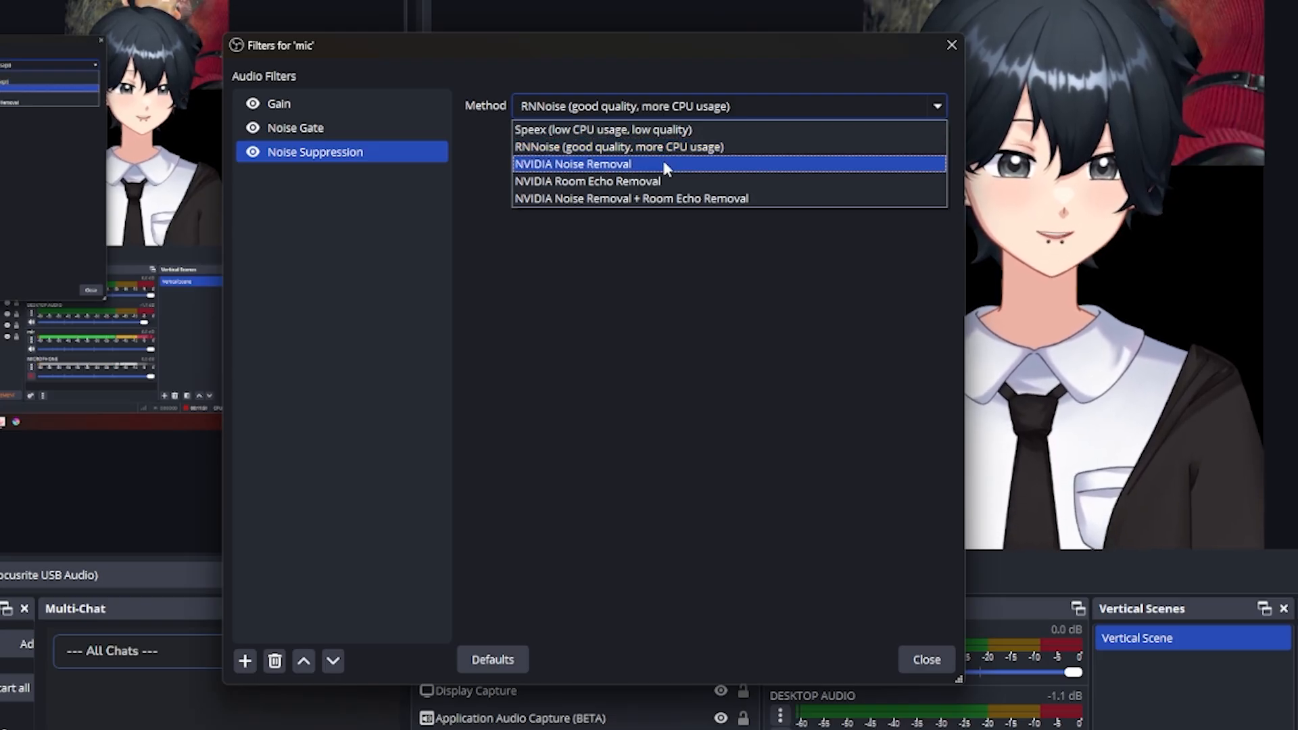
pyautogui.click(660, 111)
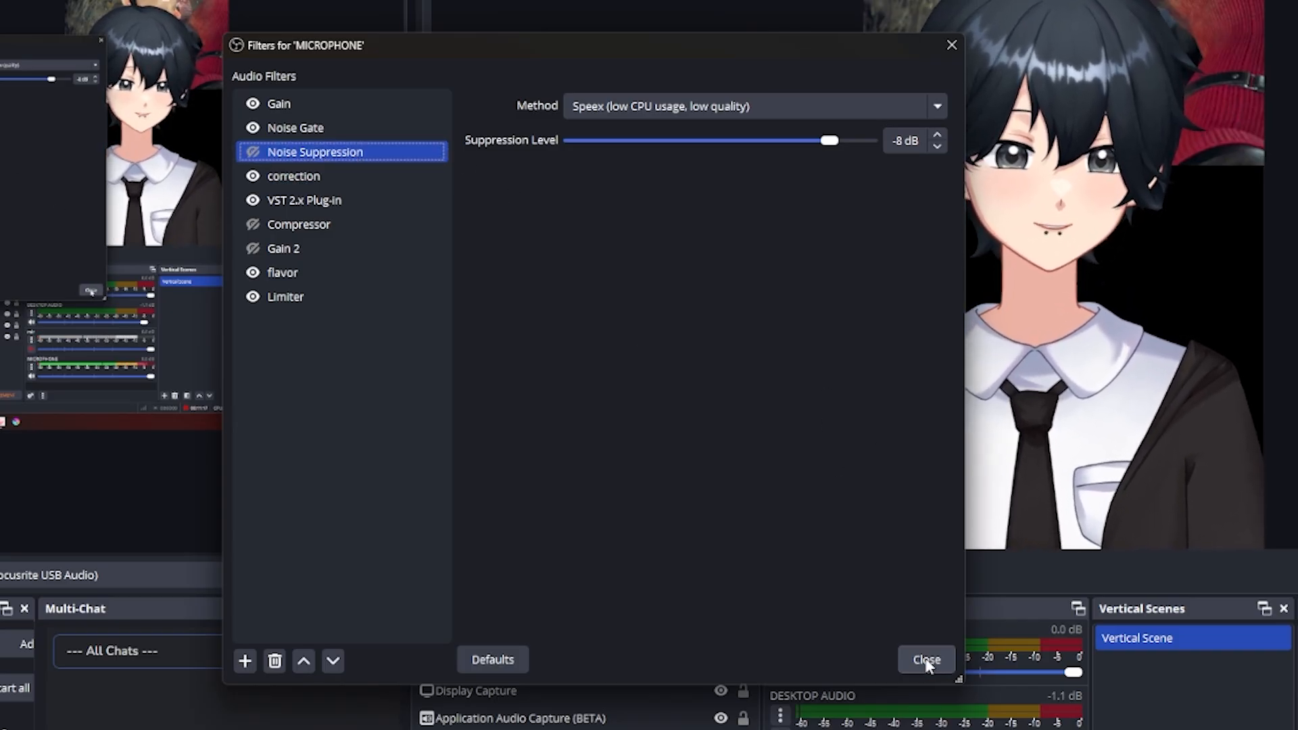
# Step: Examine the methods available for the Noise Suppression filter on the MICROPHONE source
pyautogui.click(582, 106)
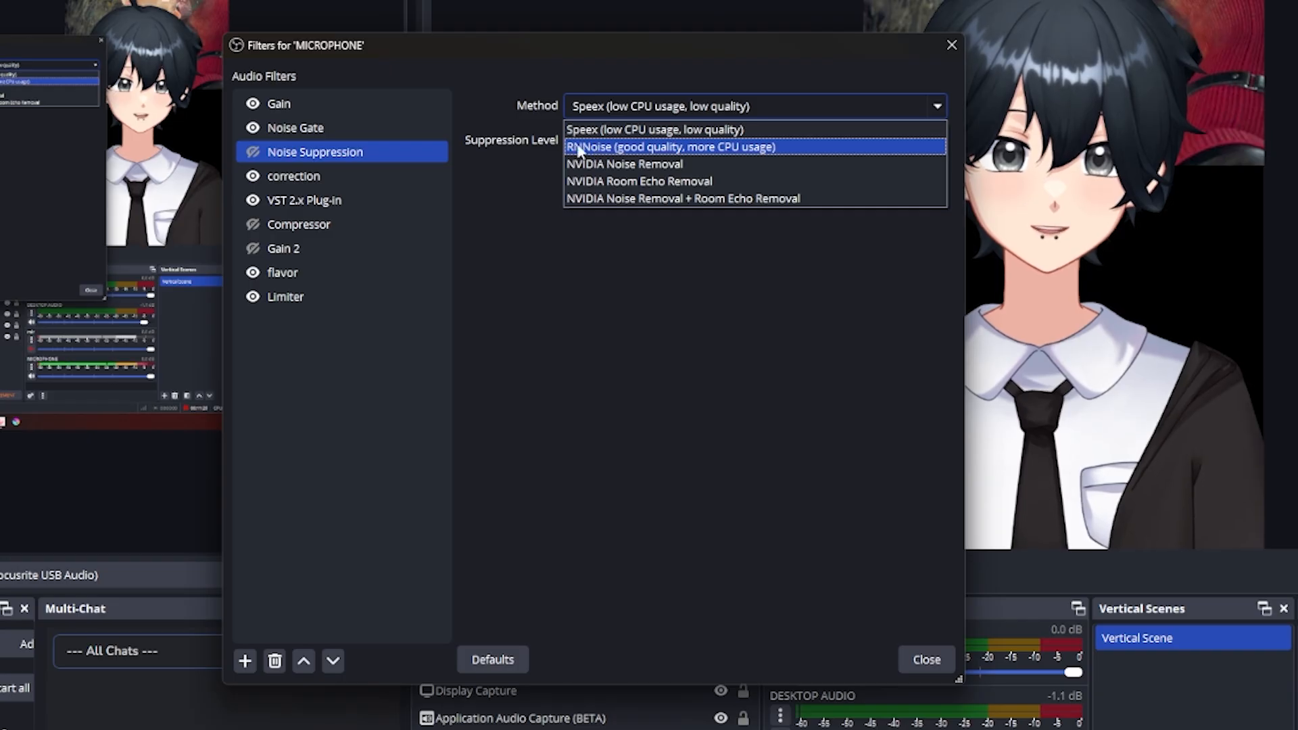
pyautogui.click(608, 114)
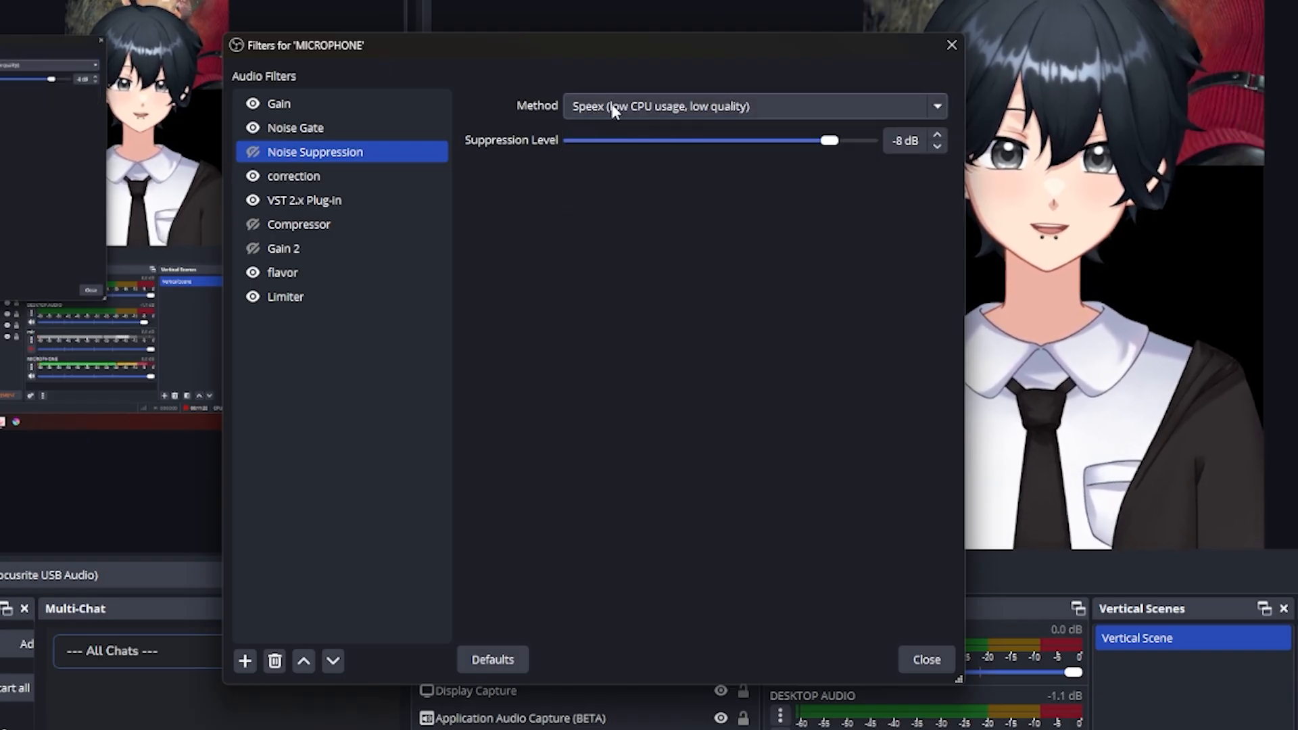
pyautogui.click(619, 112)
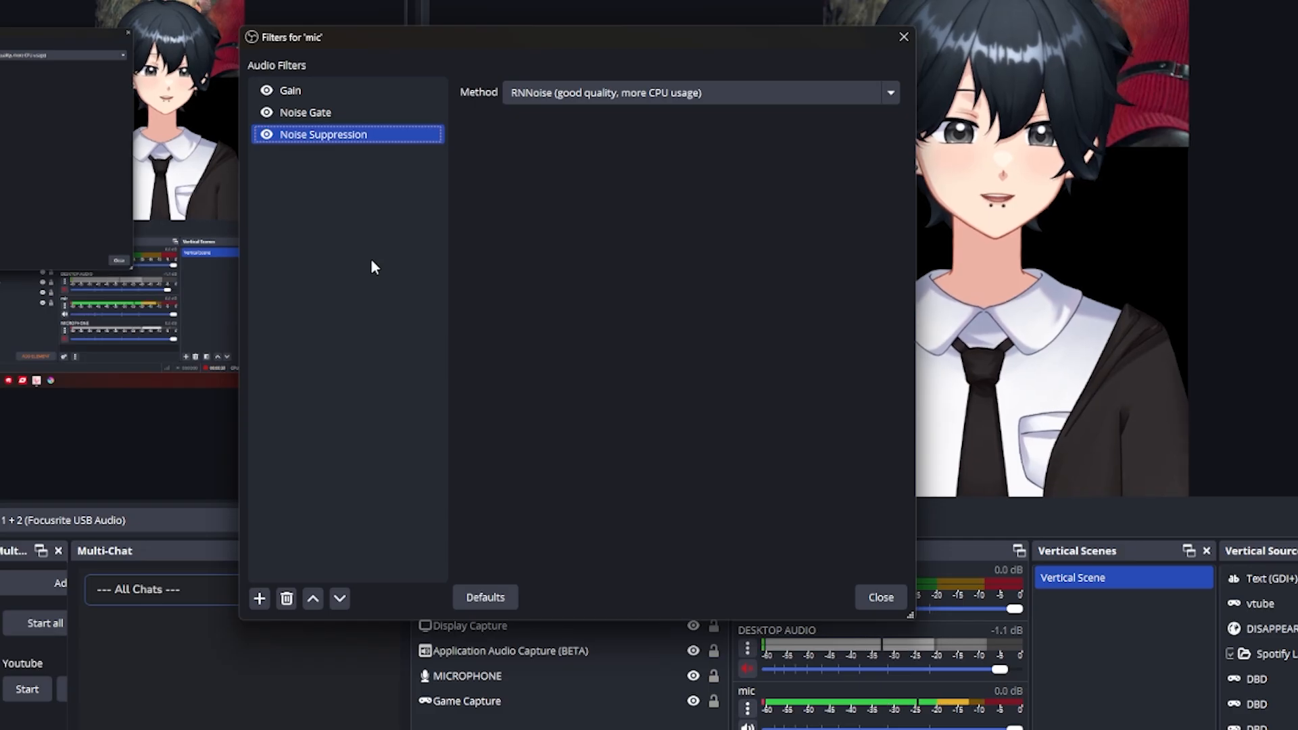
# Step: Add a 3-Band Equalizer filter to the mic source, keeping its default name
pyautogui.click(259, 599)
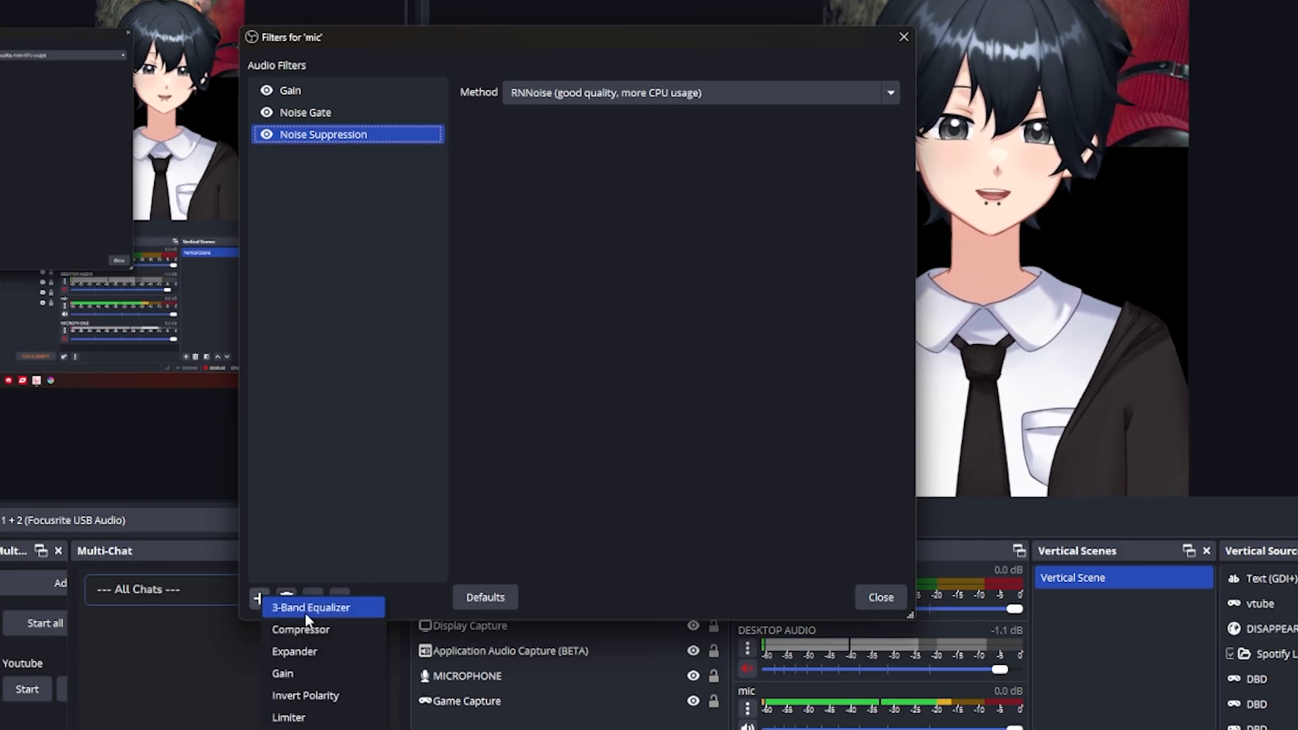
pyautogui.click(305, 612)
pyautogui.click(486, 332)
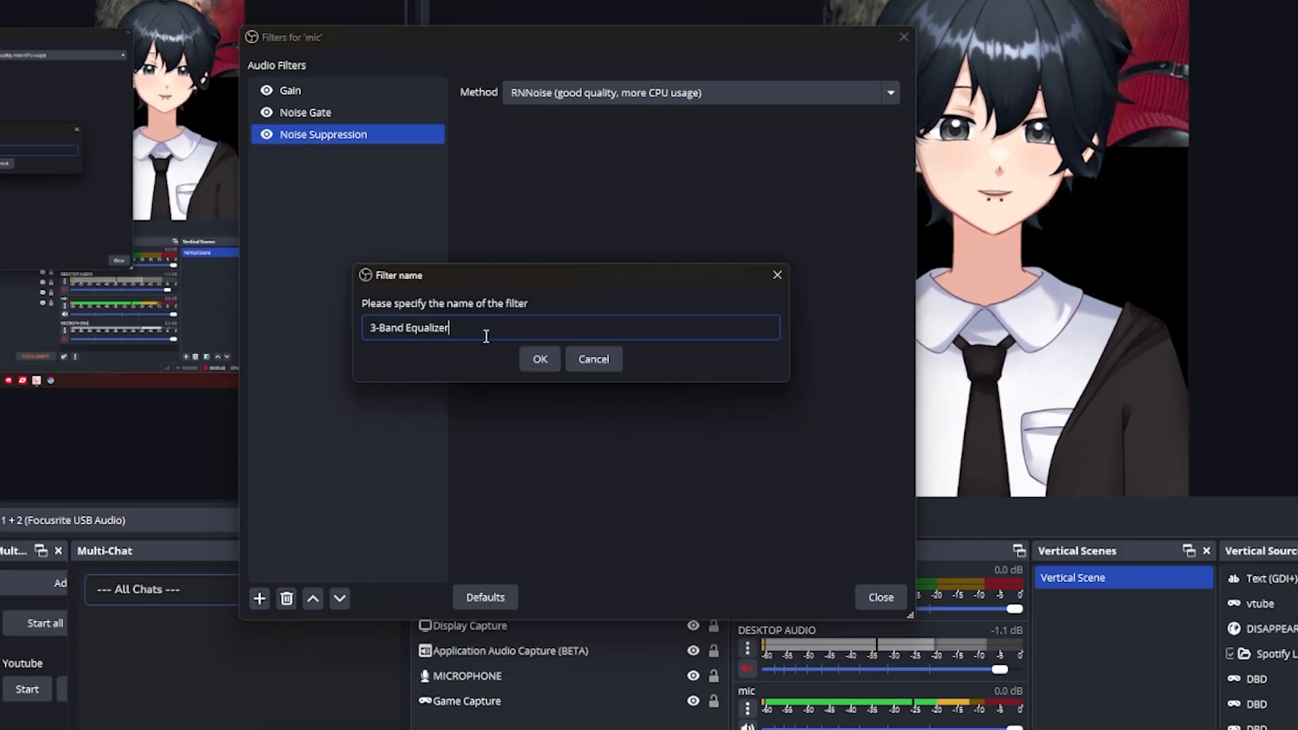
pyautogui.click(539, 359)
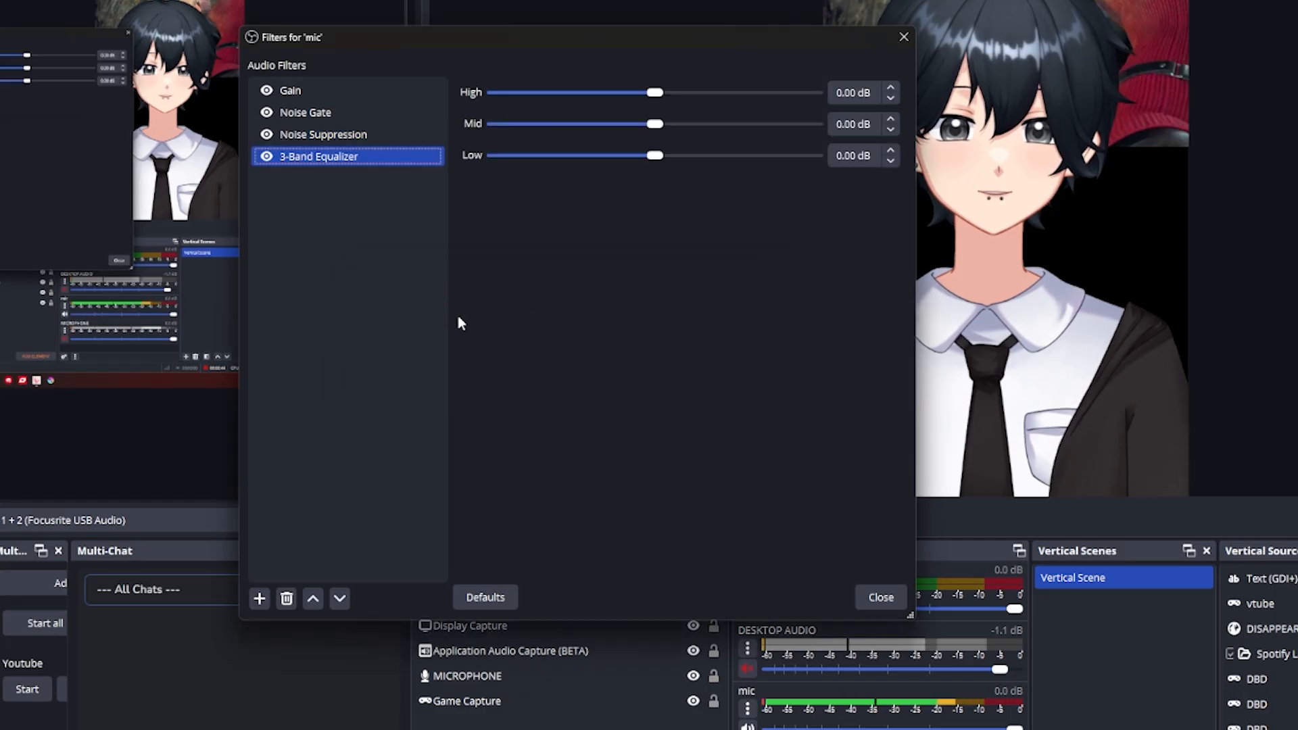
# Step: Set the first 3-Band Equalizer's mid to -4.30 dB, high to 3.20 dB and low to 1.50 dB
pyautogui.click(654, 125)
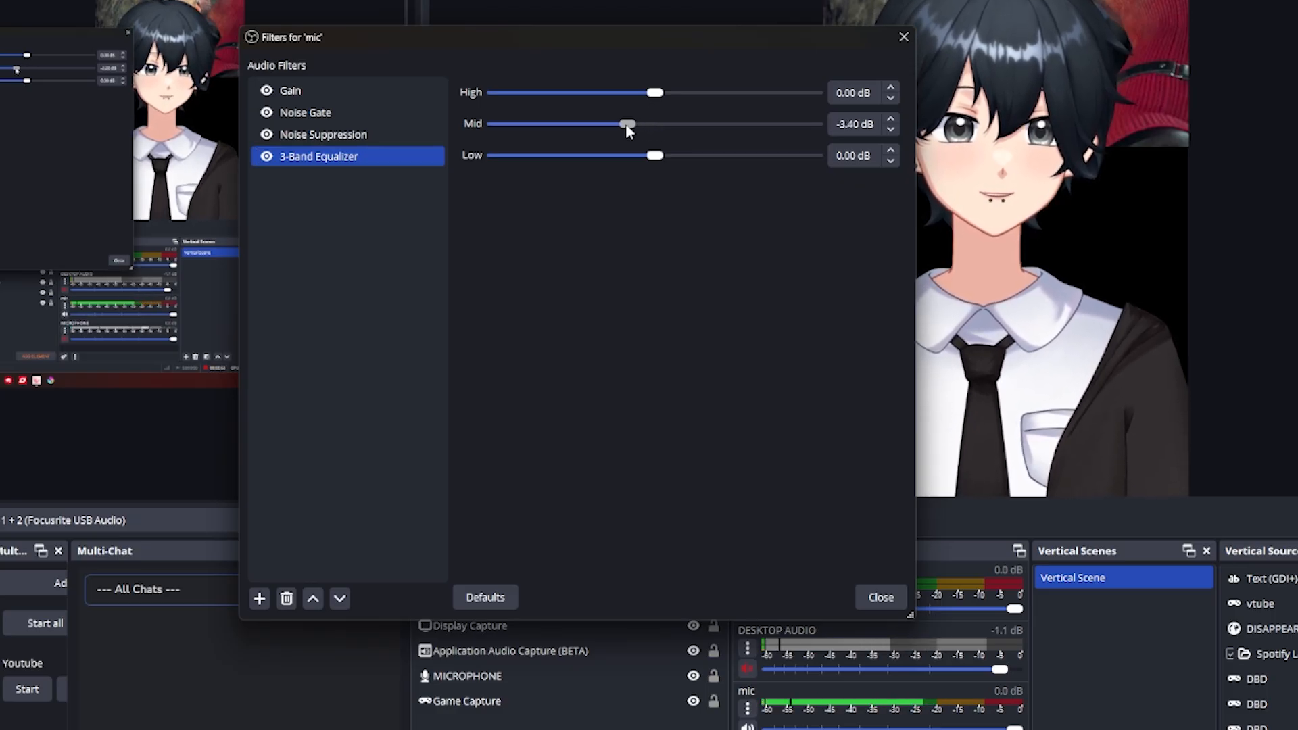
pyautogui.moveTo(626, 124); pyautogui.dragTo(621, 126)
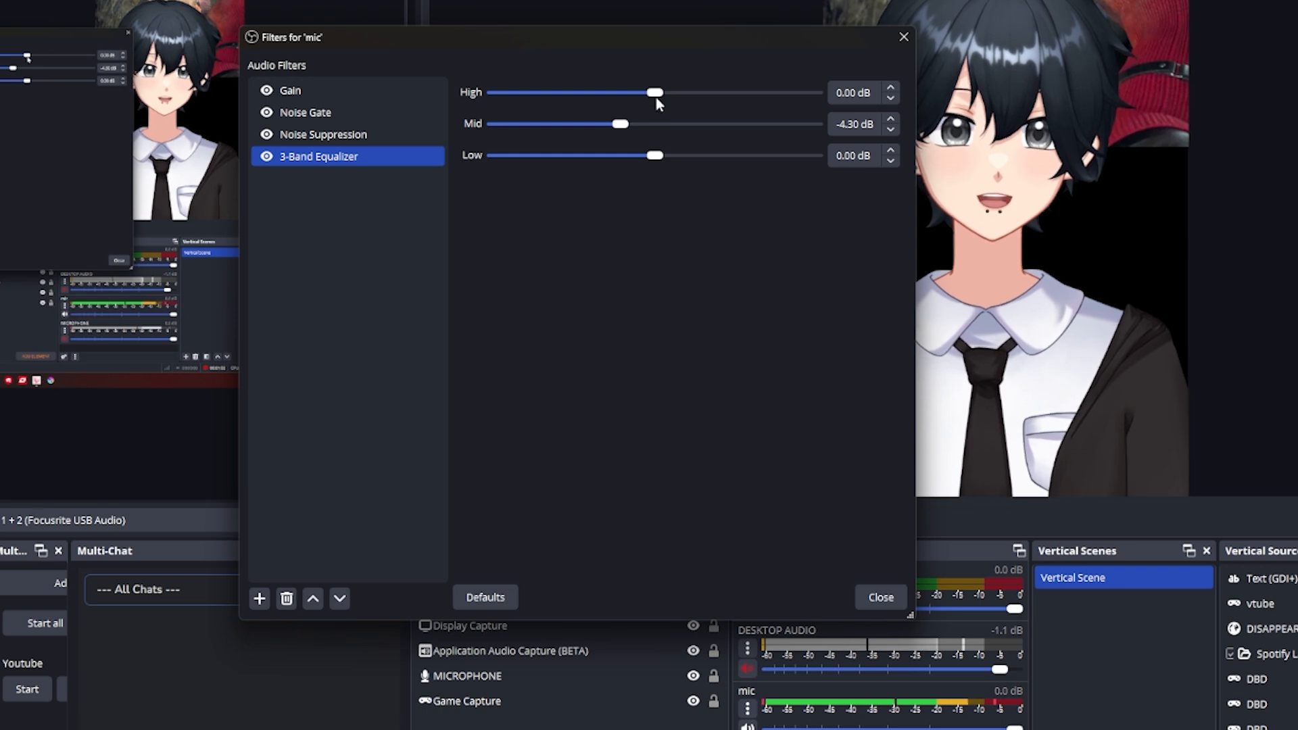
pyautogui.moveTo(654, 92); pyautogui.dragTo(677, 92)
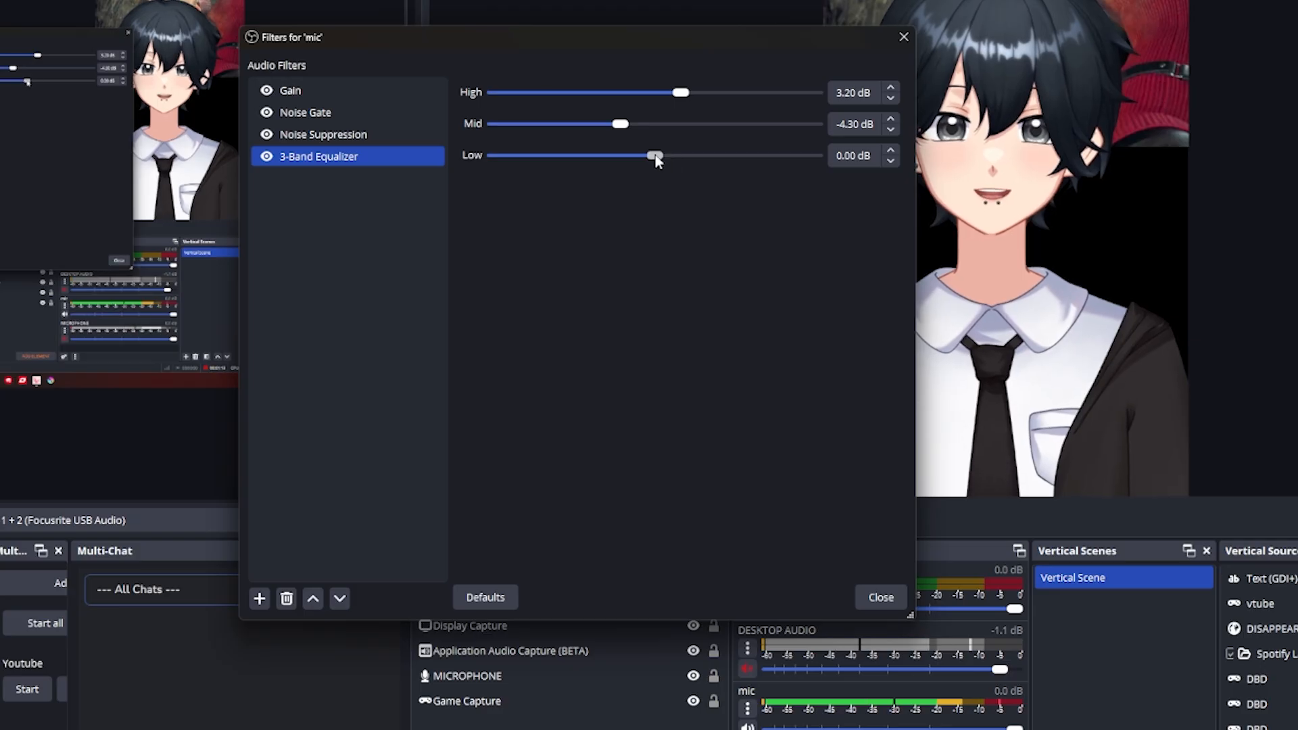
pyautogui.moveTo(655, 157); pyautogui.dragTo(660, 156)
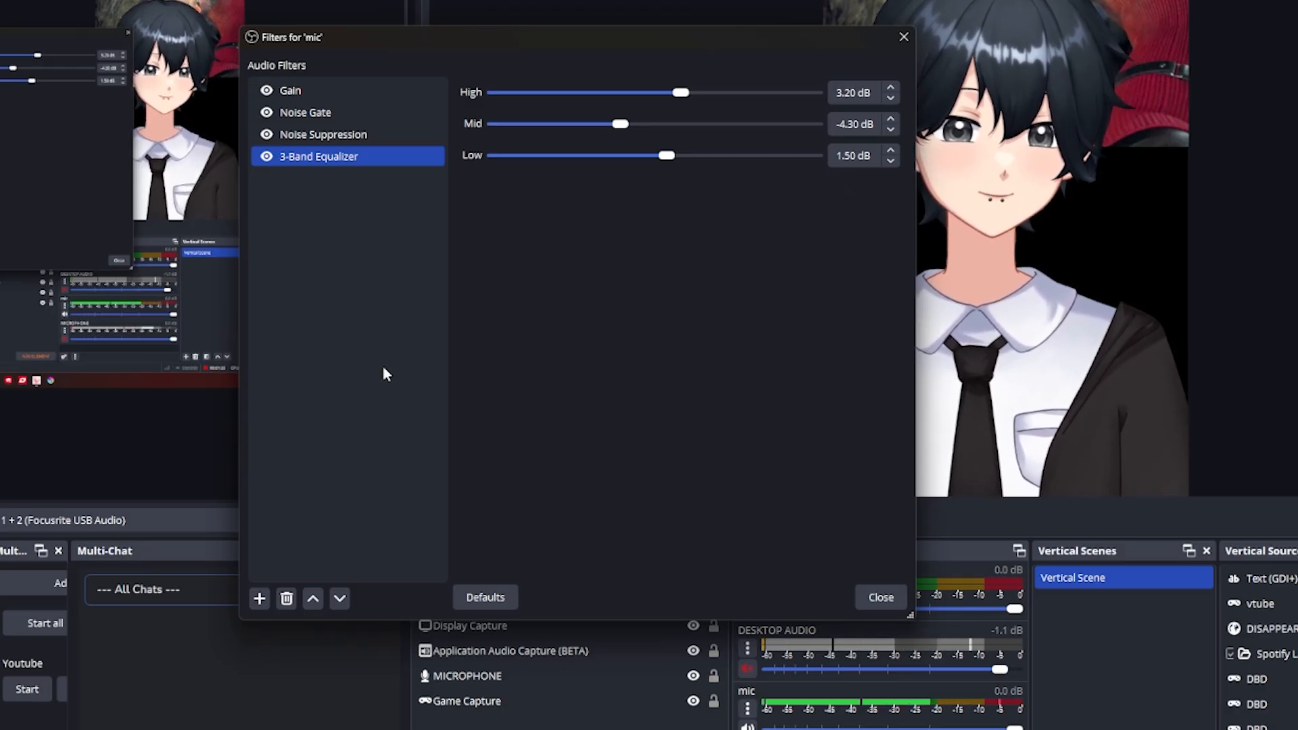
# Step: Add a Compressor filter to the mic source and set its ratio to 3.00:1
pyautogui.click(259, 598)
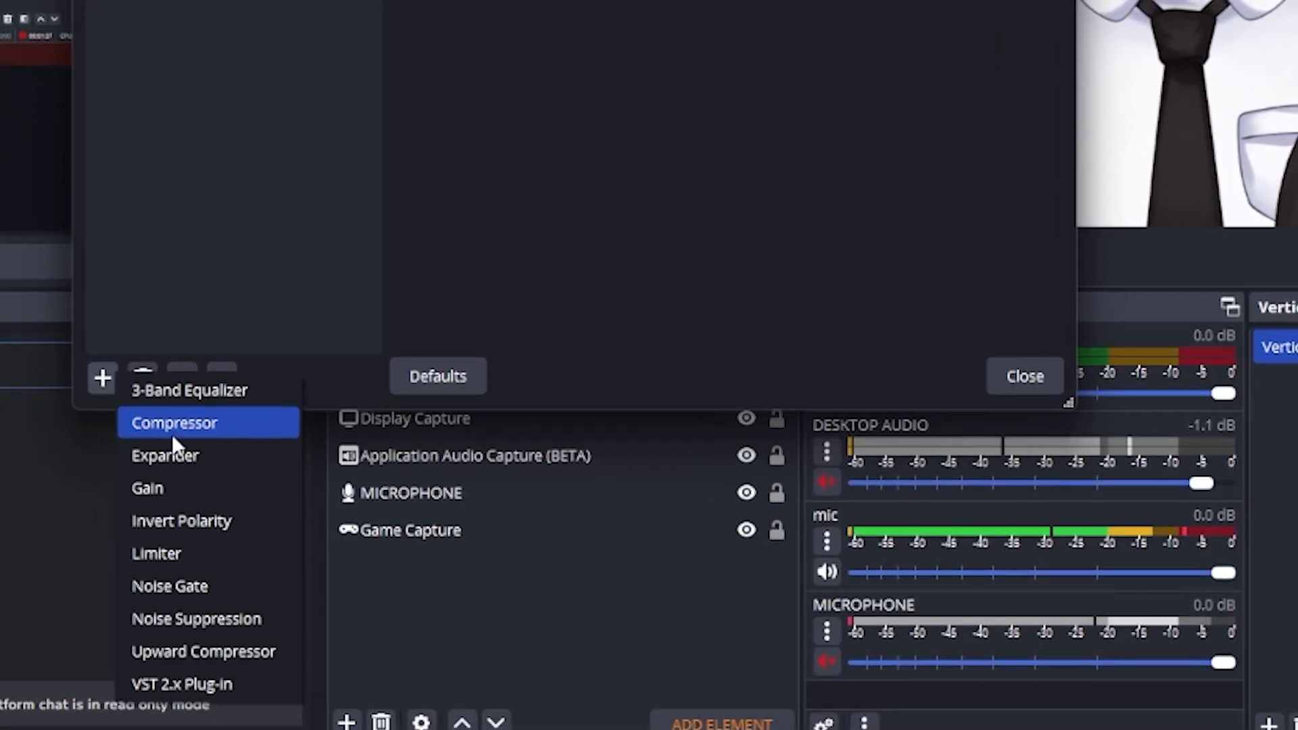
pyautogui.click(173, 433)
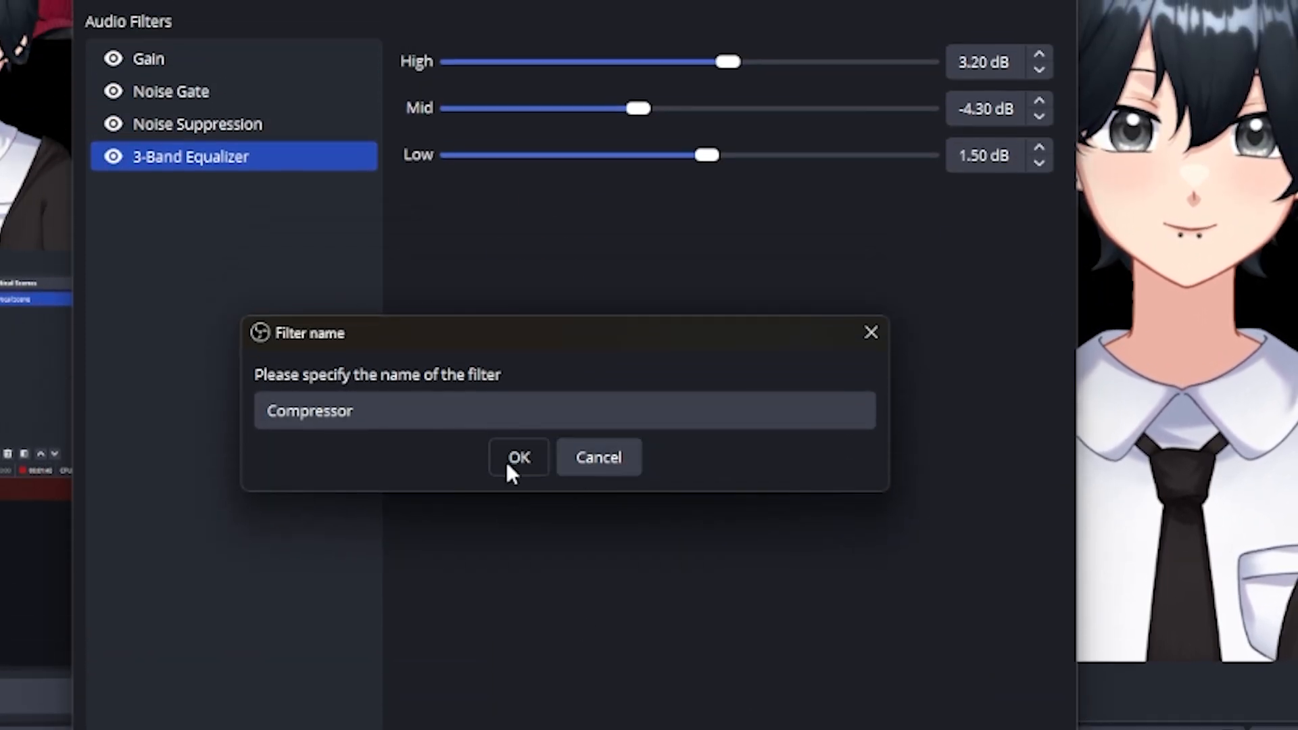
pyautogui.click(512, 428)
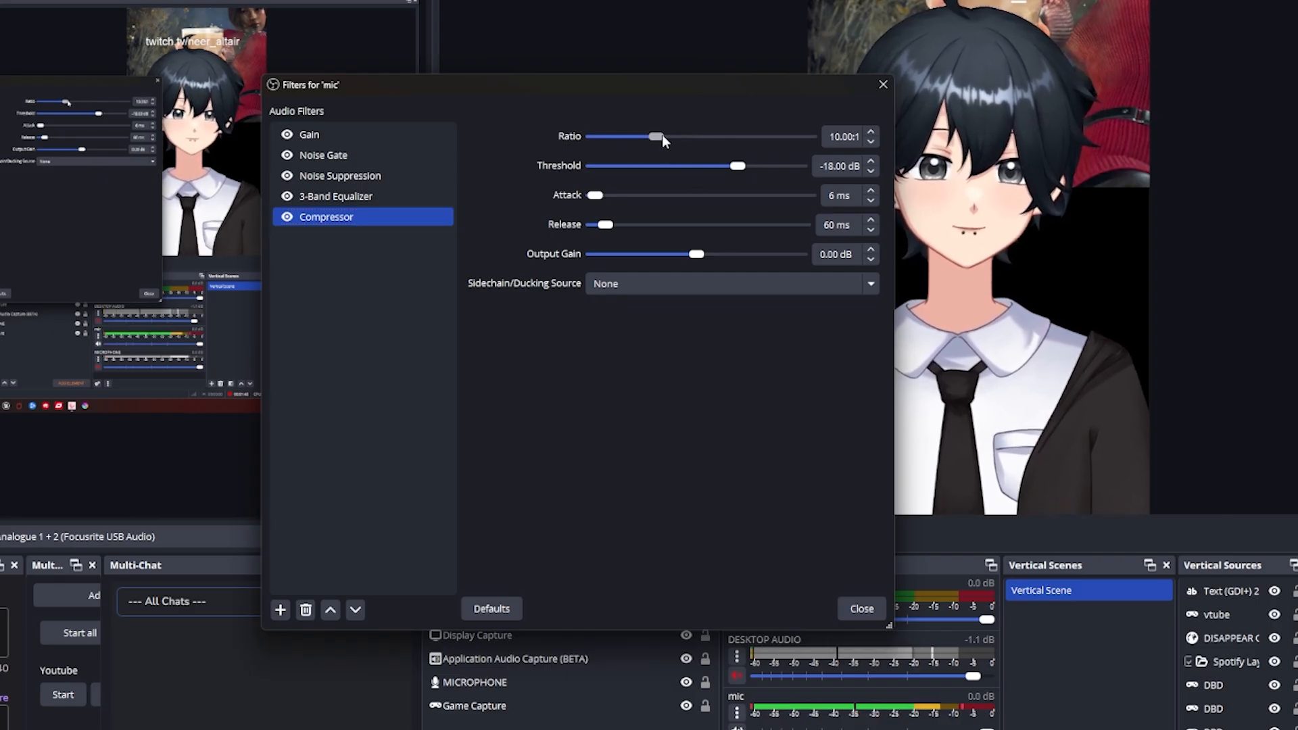
pyautogui.moveTo(664, 136); pyautogui.dragTo(617, 134)
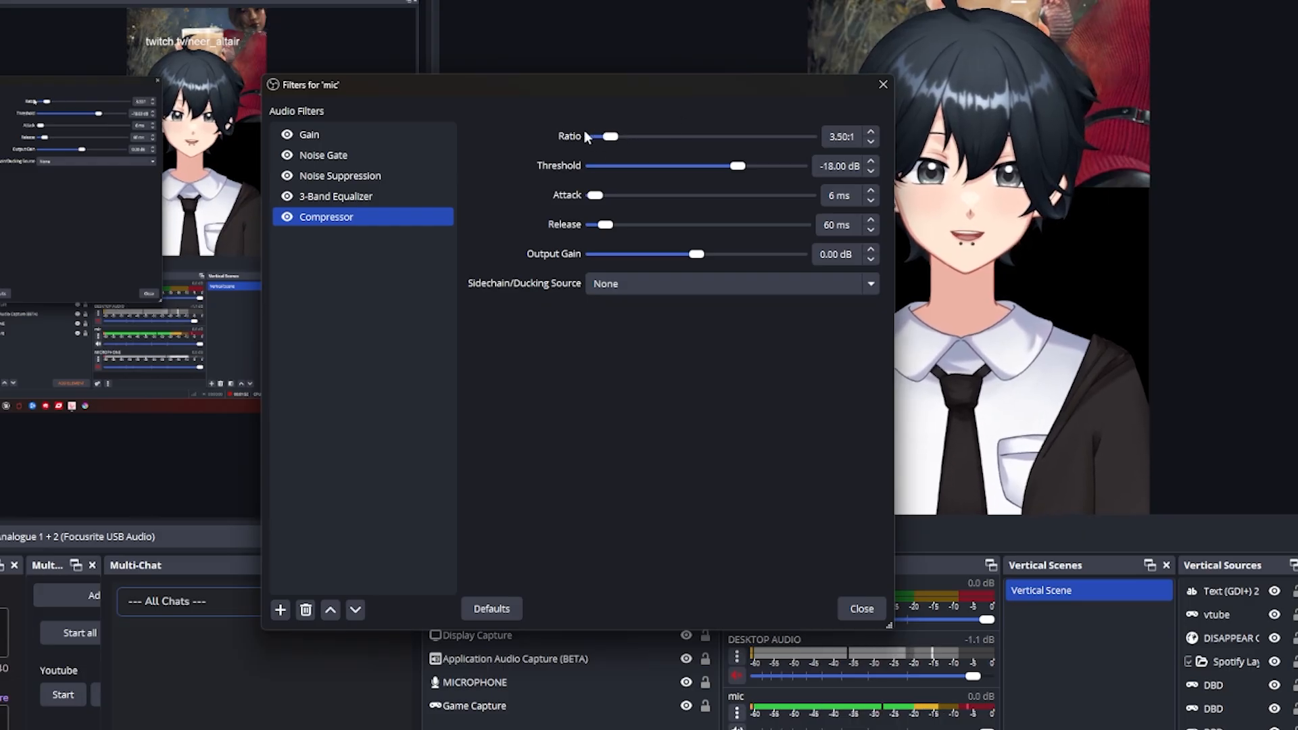
pyautogui.moveTo(603, 137)
pyautogui.mouseDown()
pyautogui.moveTo(615, 142)
pyautogui.moveTo(604, 136)
pyautogui.mouseUp()
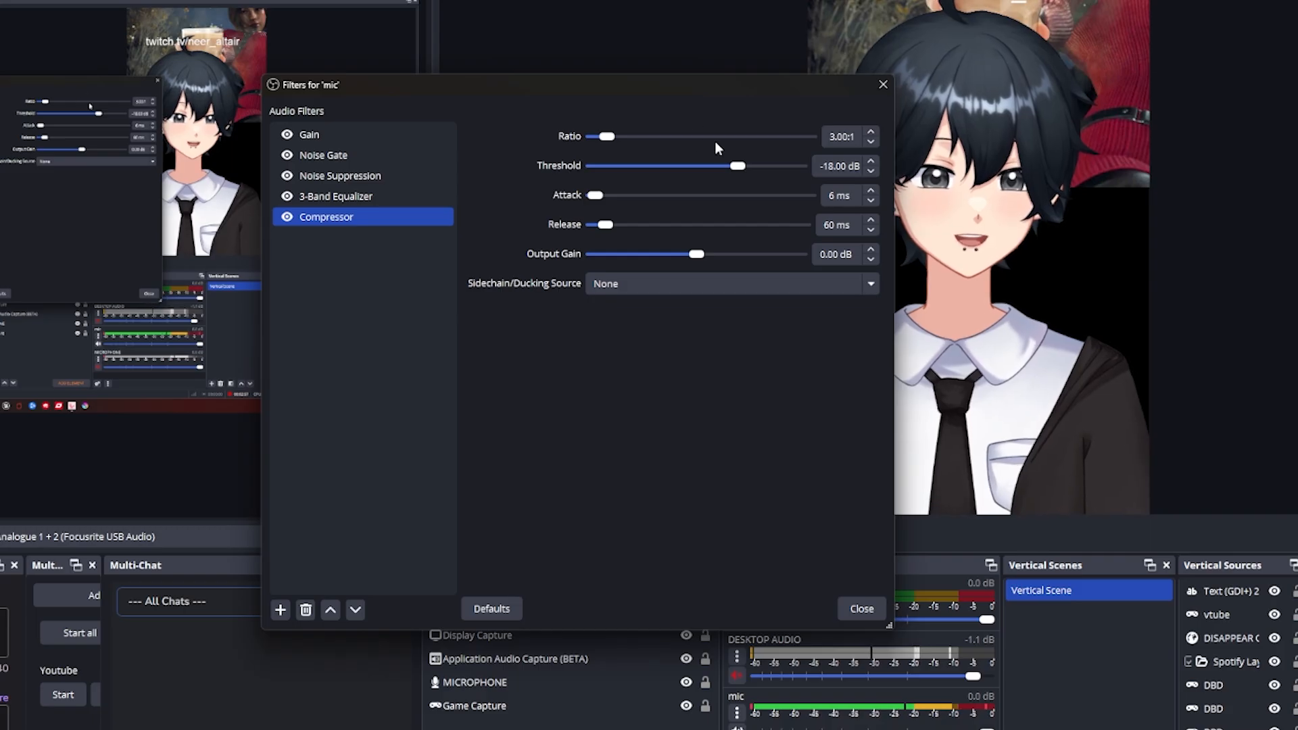
# Step: Set the Compressor's threshold to -17.90 dB, attack to 3 ms and release to 210 ms, and raise its output gain
pyautogui.moveTo(738, 167); pyautogui.dragTo(737, 174)
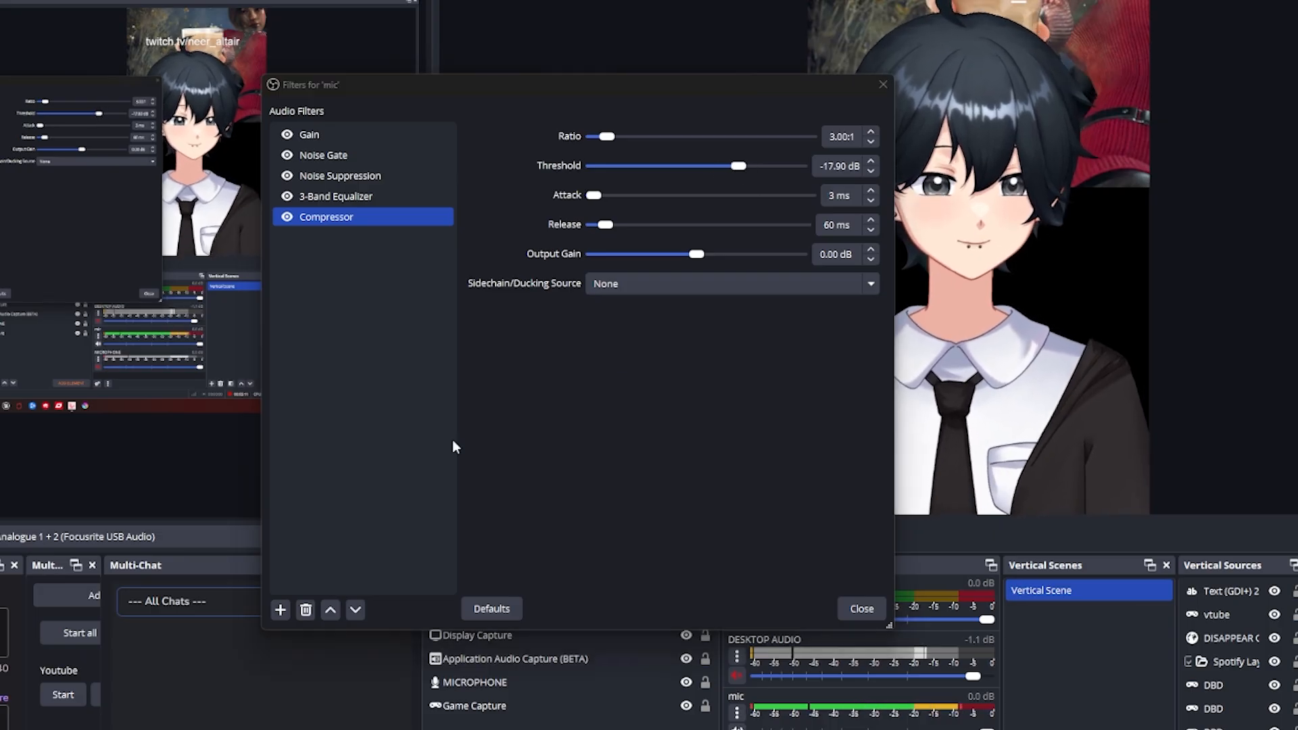
pyautogui.moveTo(595, 195); pyautogui.dragTo(592, 197)
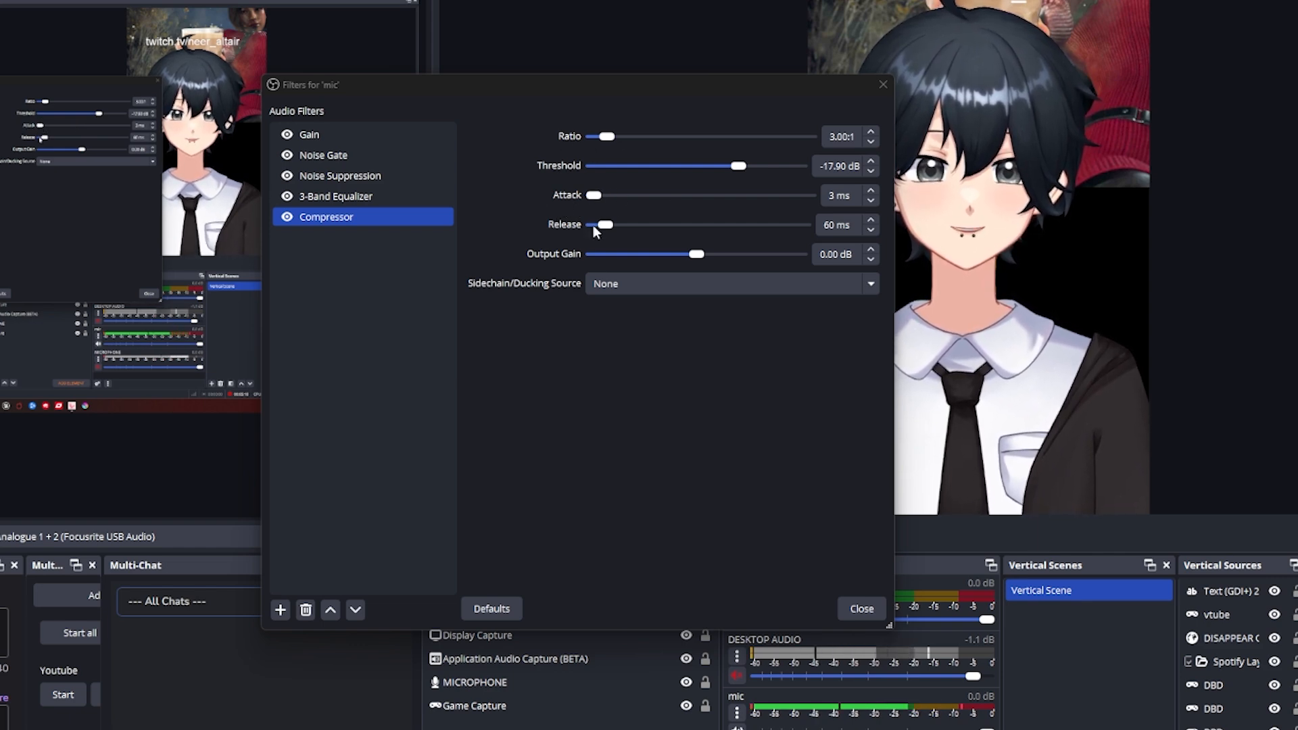
pyautogui.moveTo(597, 227); pyautogui.dragTo(636, 229)
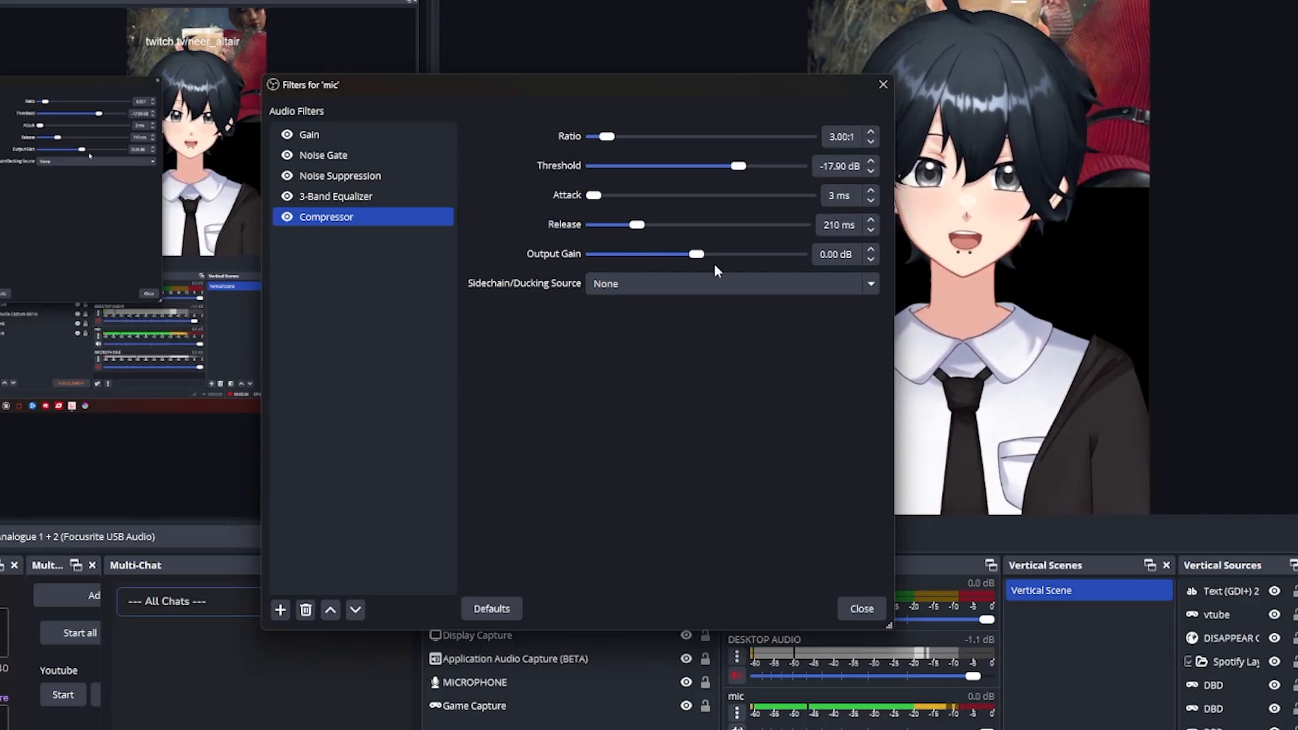
pyautogui.moveTo(700, 261); pyautogui.dragTo(721, 262)
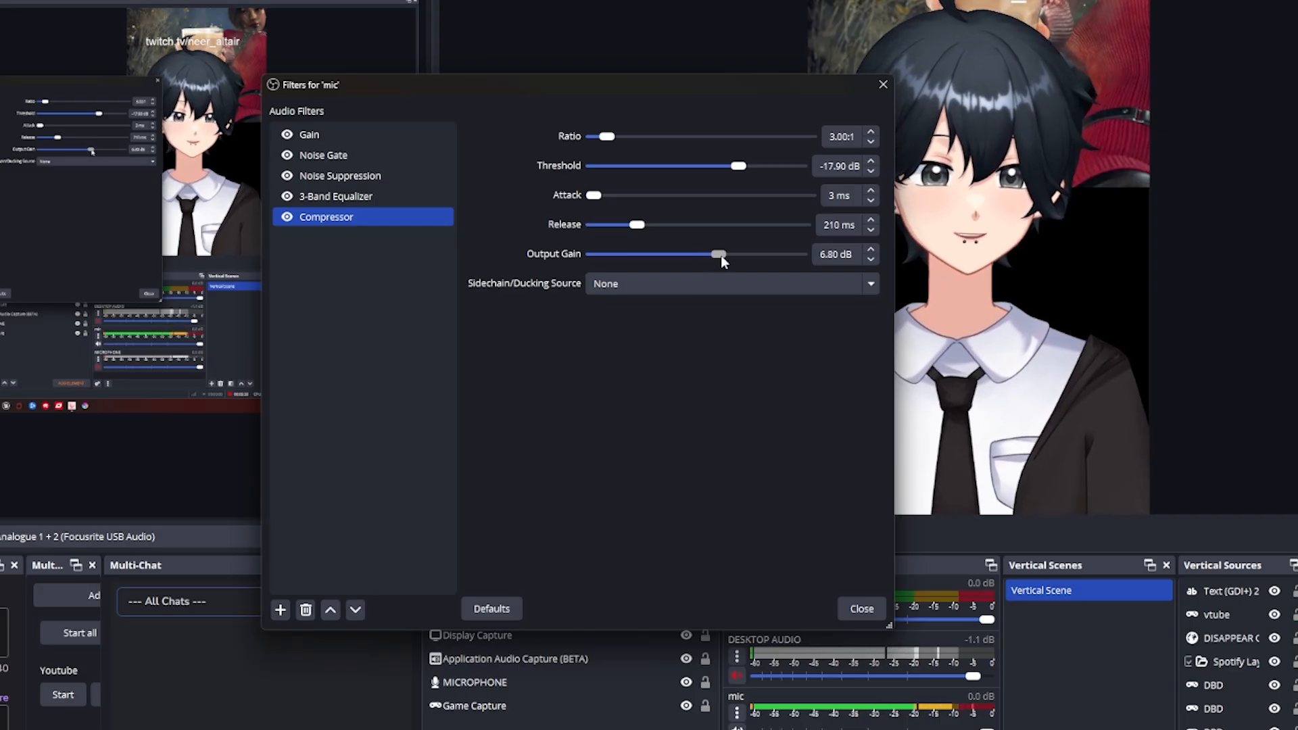
pyautogui.moveTo(719, 256); pyautogui.dragTo(726, 262)
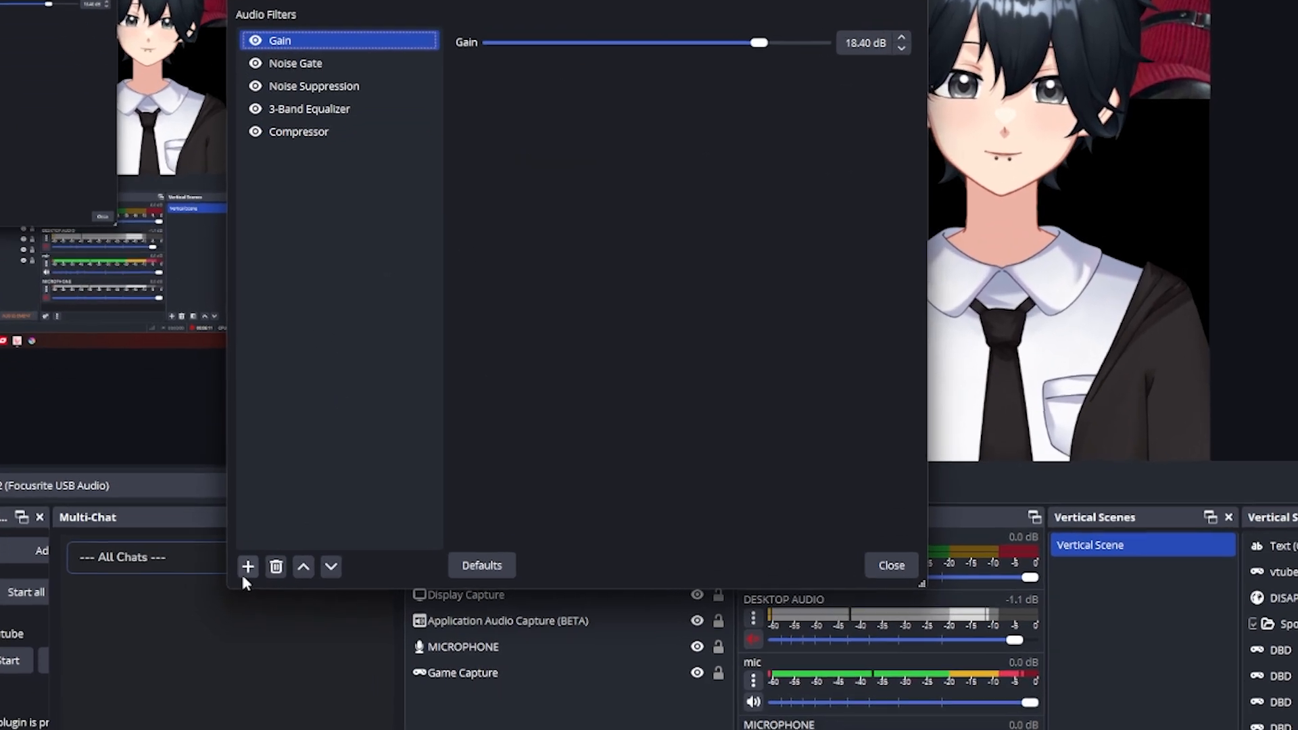
# Step: Add a second 3-Band Equalizer to the mic source with high at 1.20 dB, mid at -2.40 dB and low at -2.00 dB
pyautogui.click(280, 610)
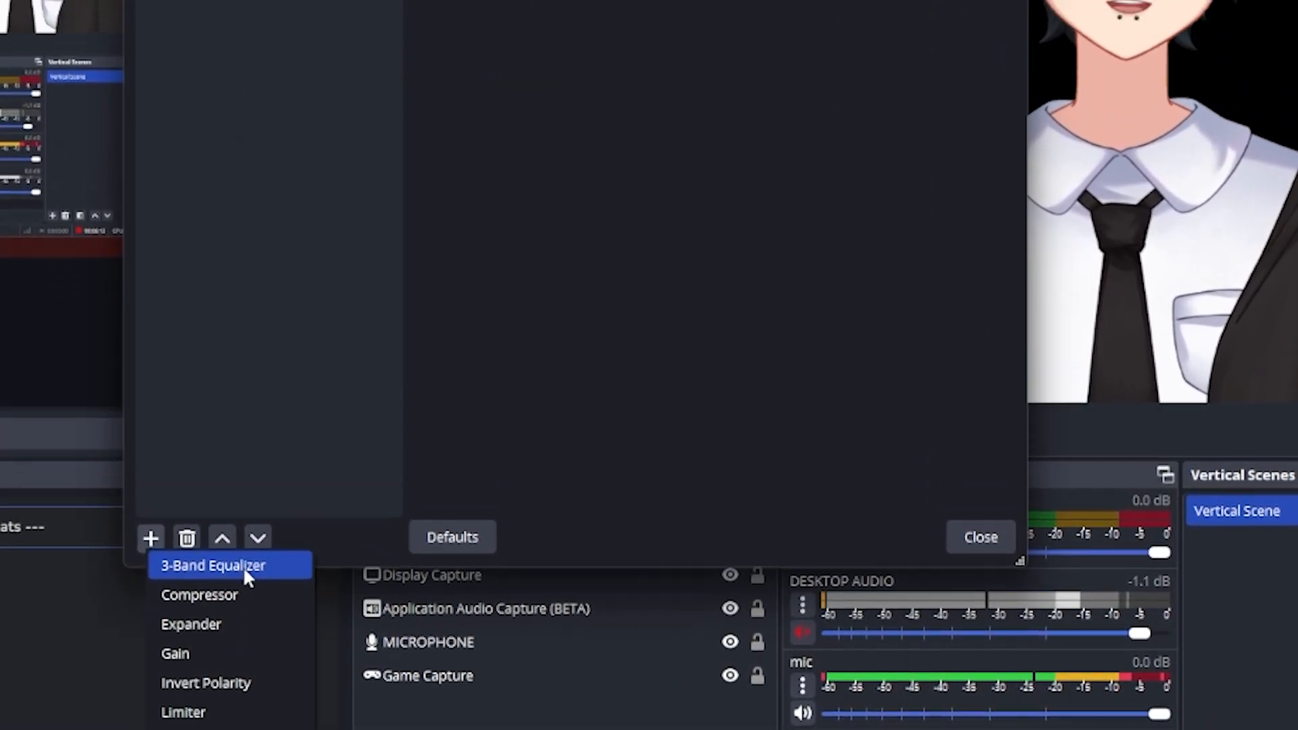
pyautogui.click(240, 499)
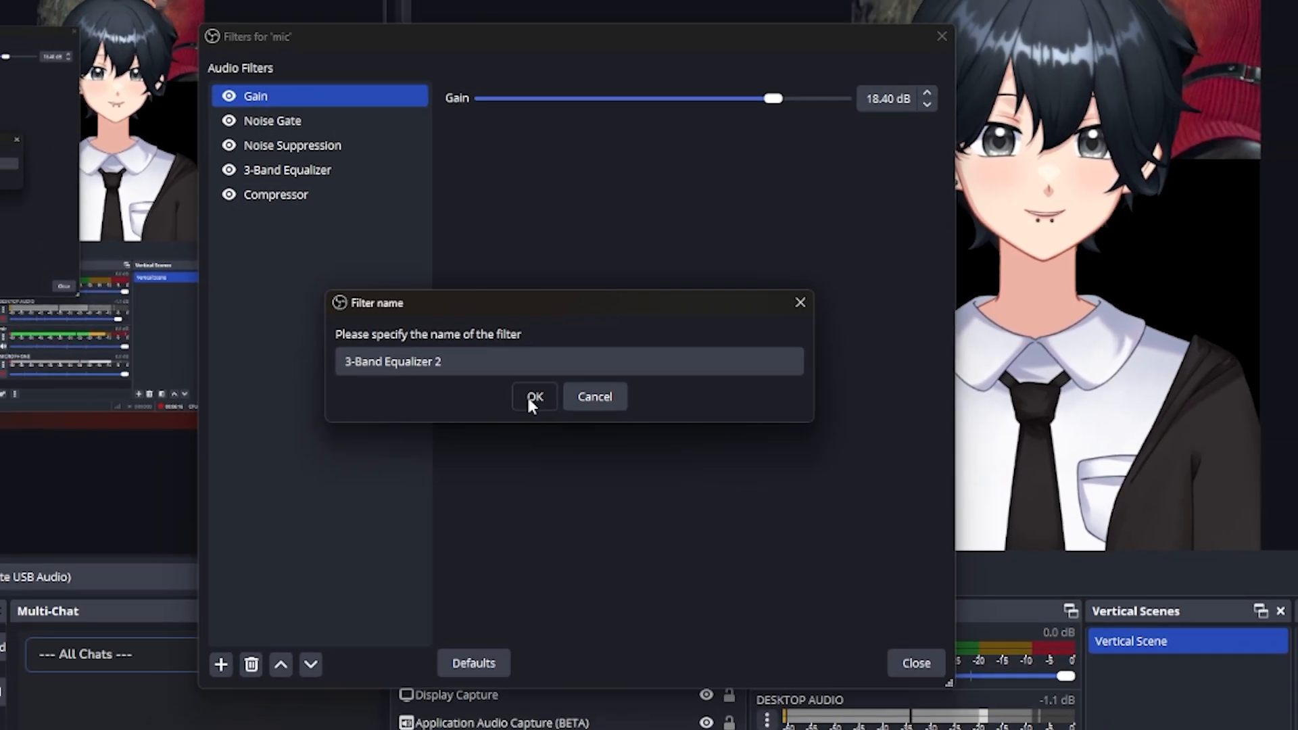
pyautogui.click(520, 399)
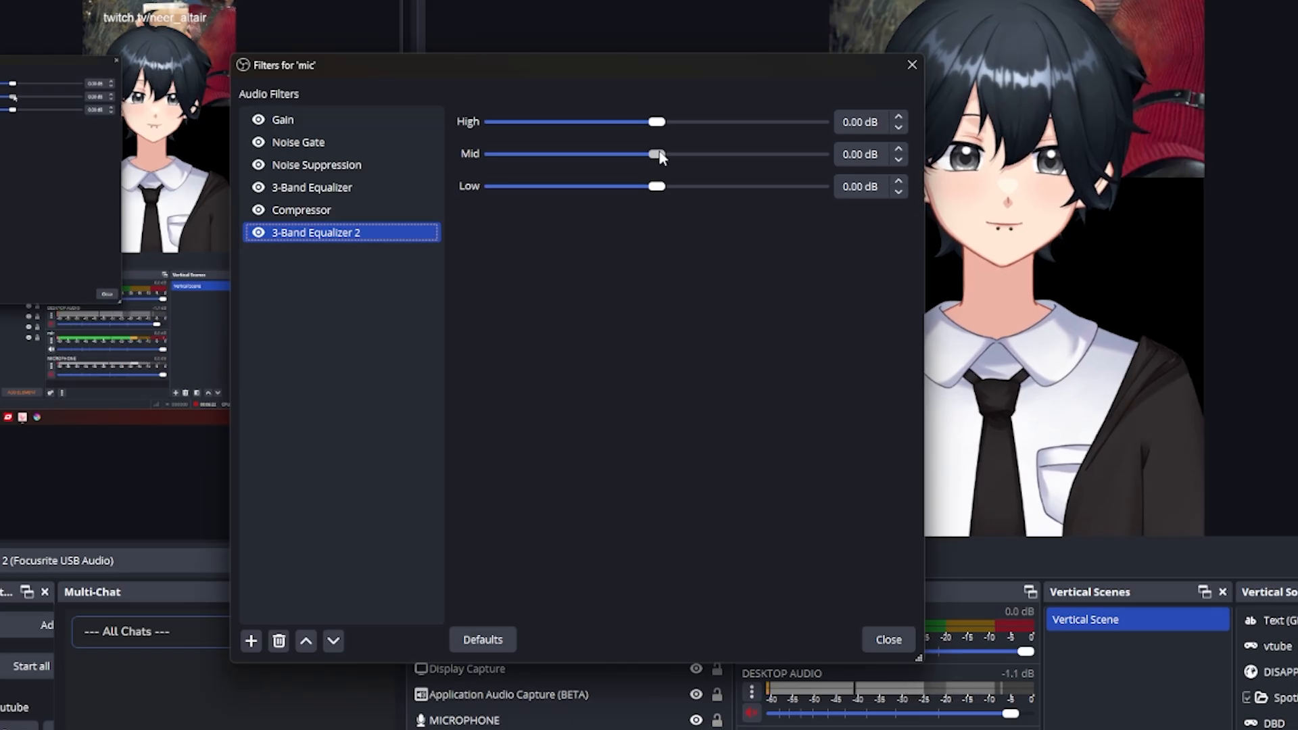
pyautogui.moveTo(659, 155); pyautogui.dragTo(643, 155)
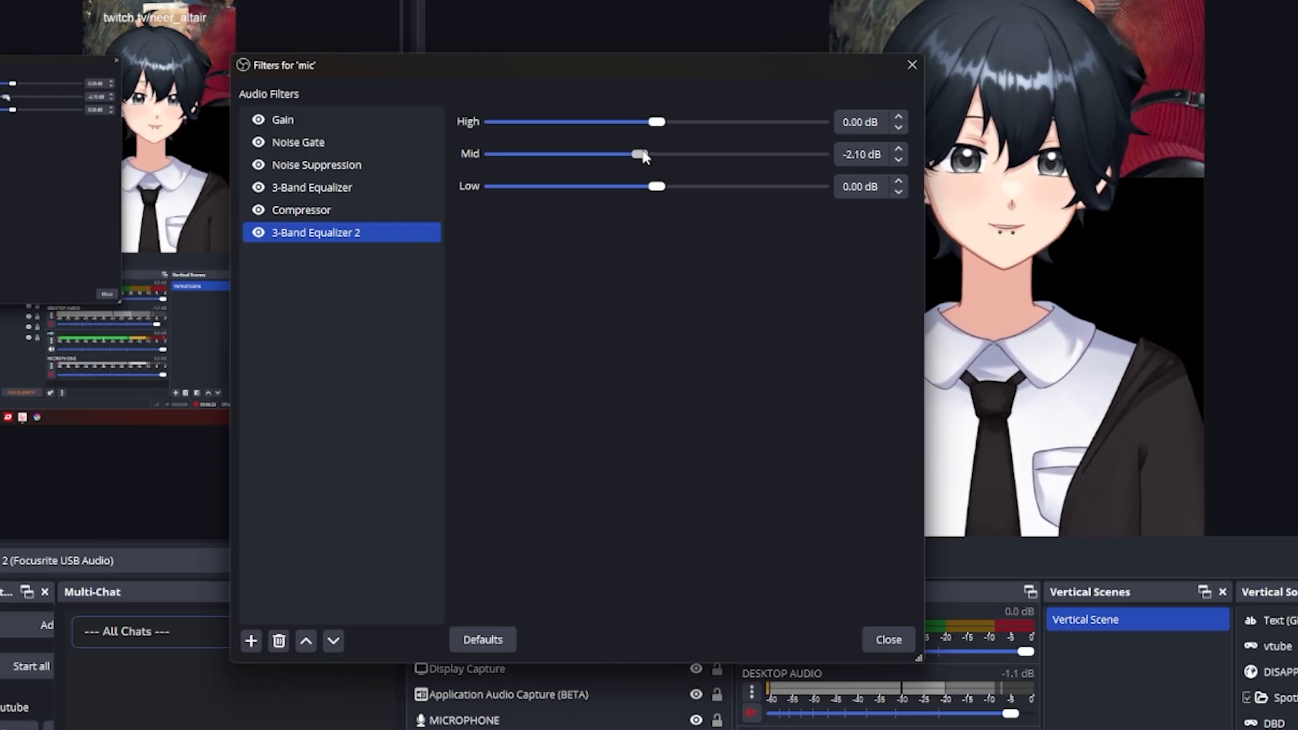
pyautogui.moveTo(657, 188); pyautogui.dragTo(649, 192)
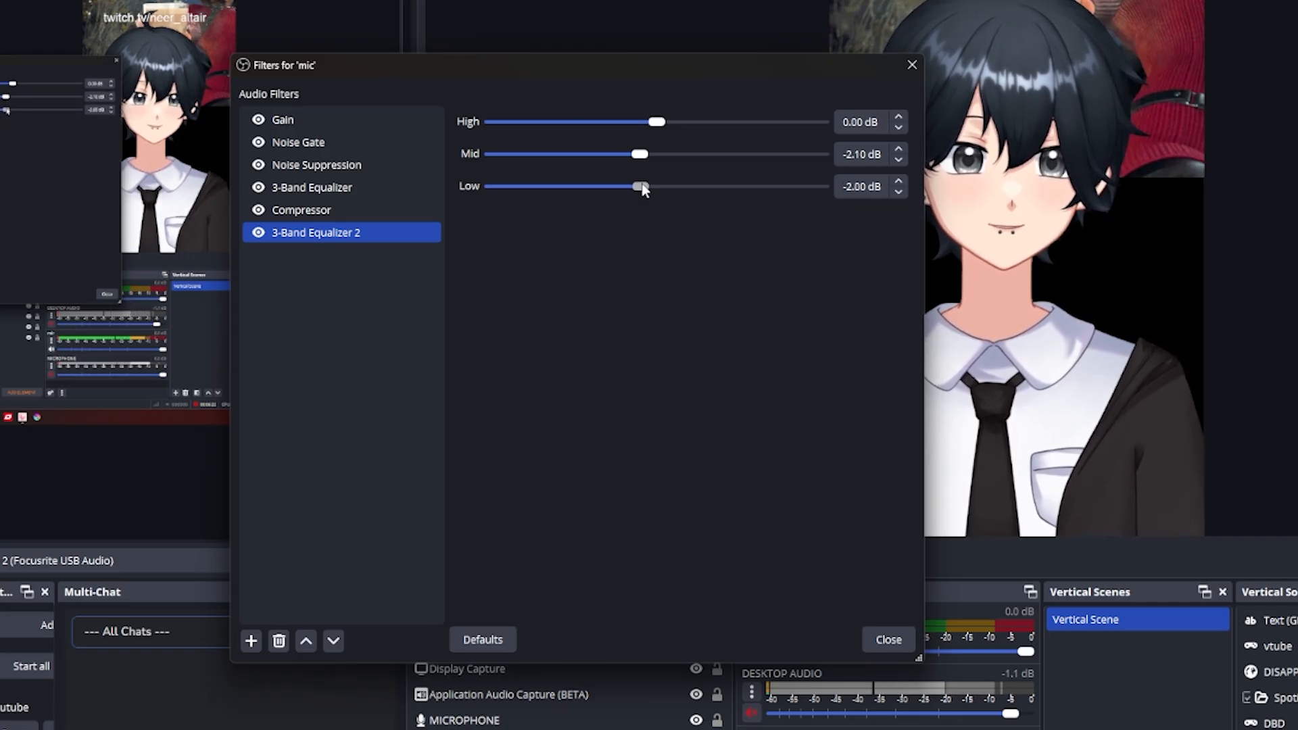
pyautogui.moveTo(643, 156); pyautogui.dragTo(671, 124)
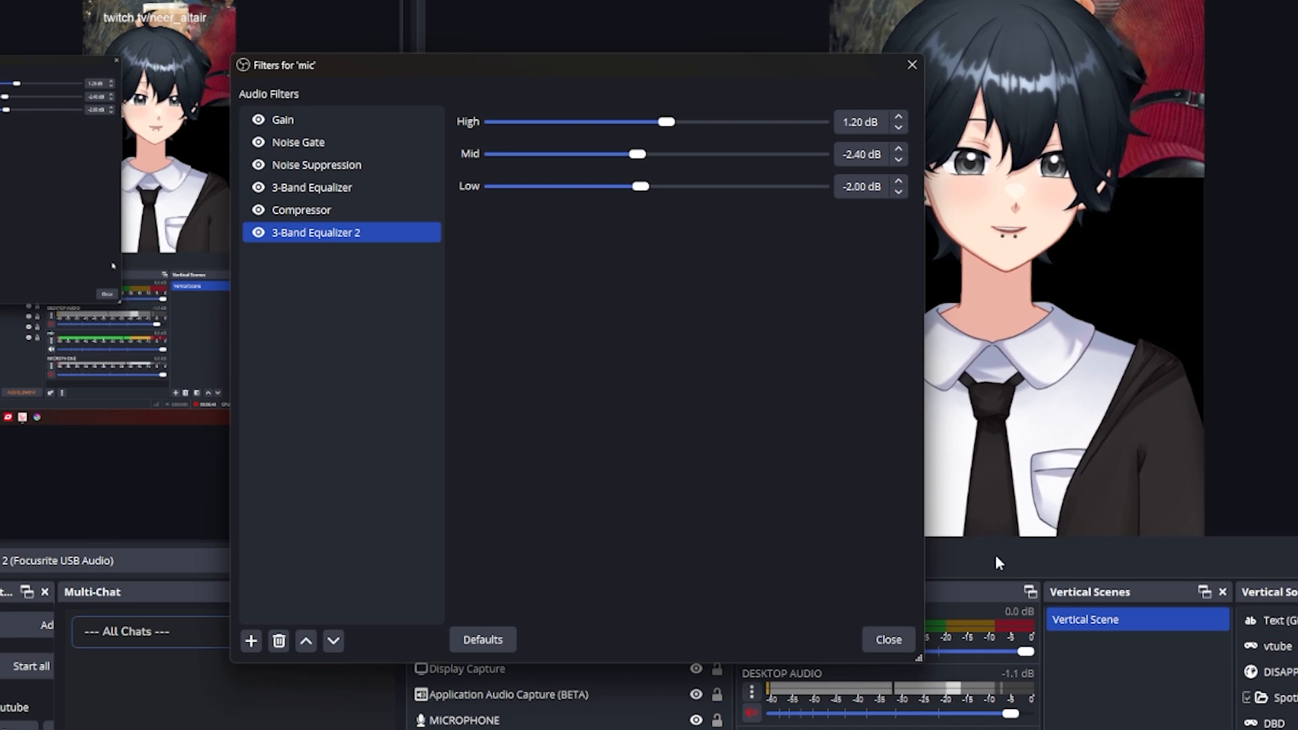
# Step: Add a Limiter filter to the mic source with a threshold of -4.00 dB and a release of 93 ms
pyautogui.click(252, 646)
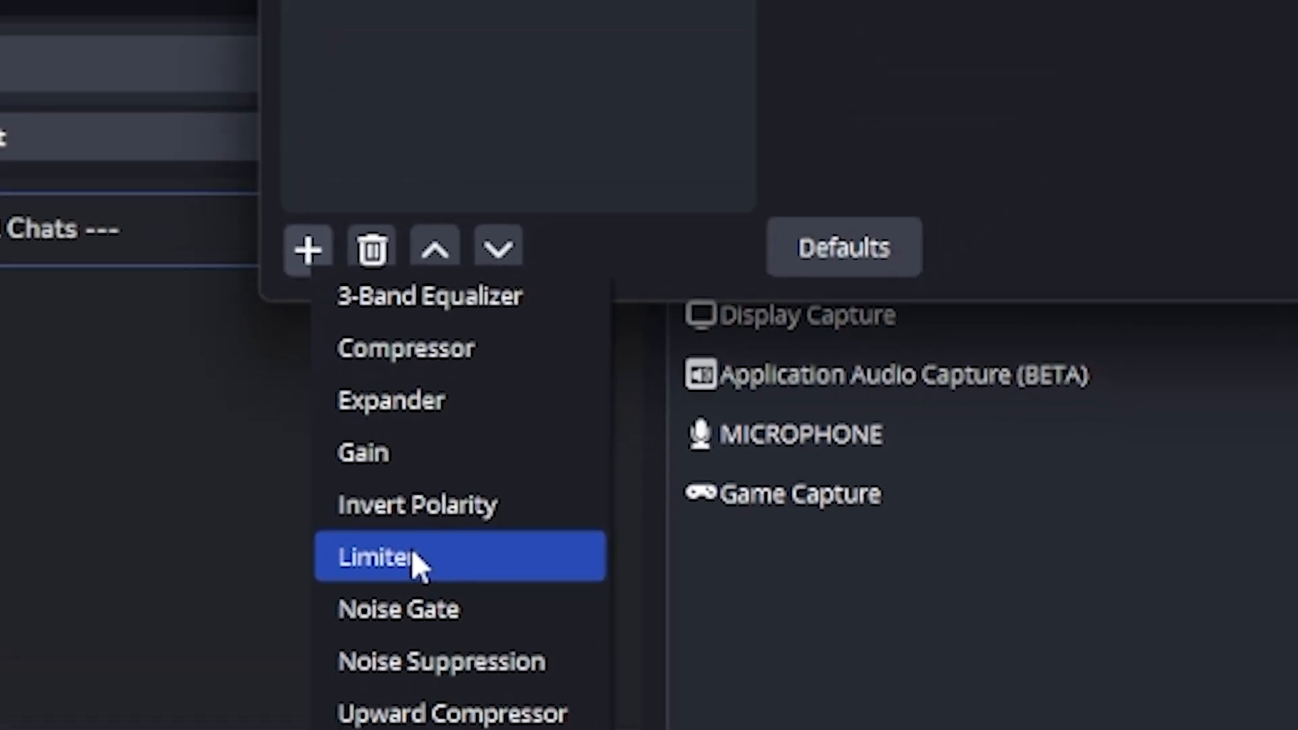
pyautogui.click(411, 556)
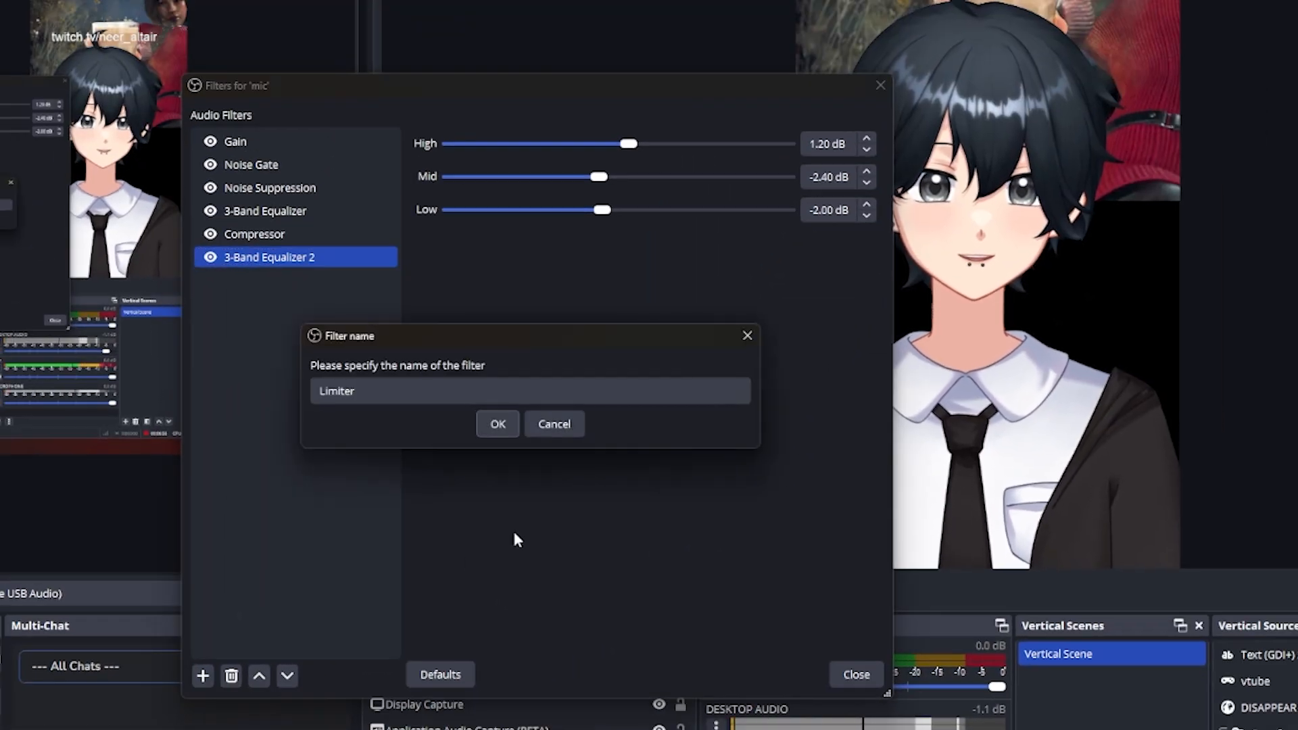
pyautogui.click(498, 424)
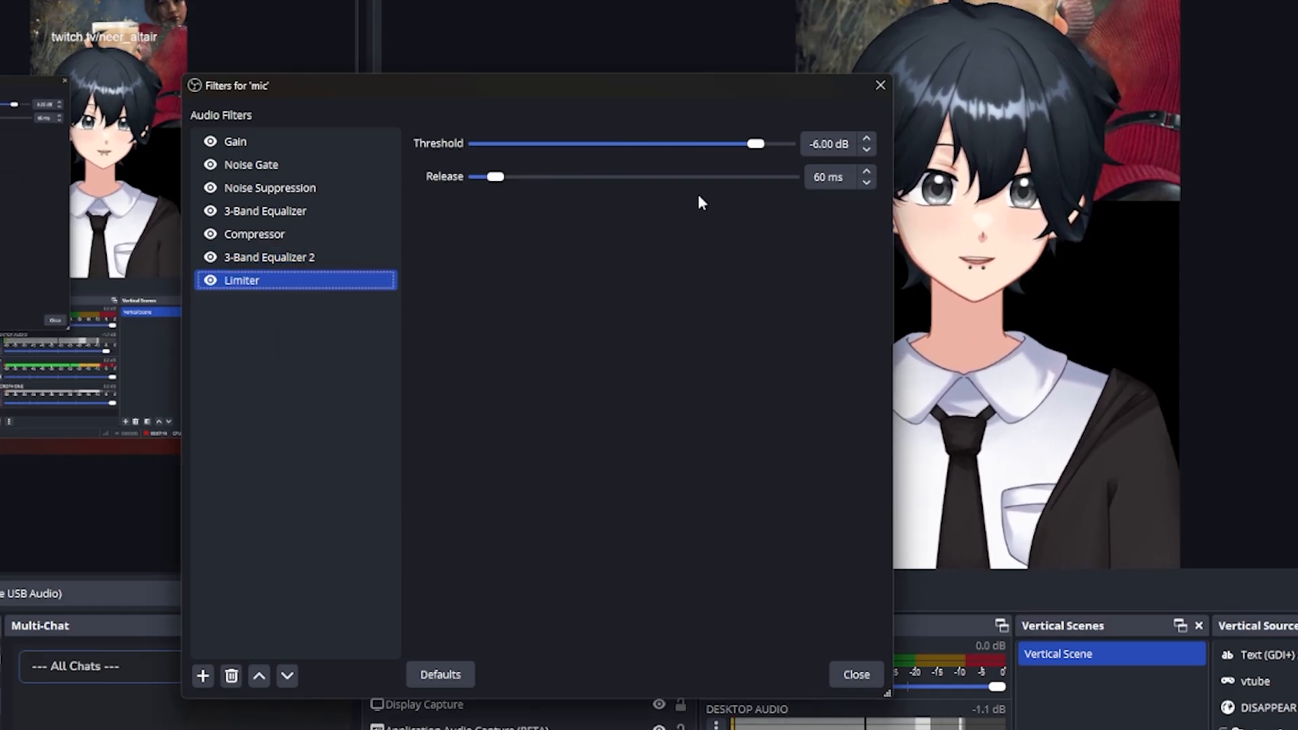
pyautogui.moveTo(755, 144); pyautogui.dragTo(768, 150)
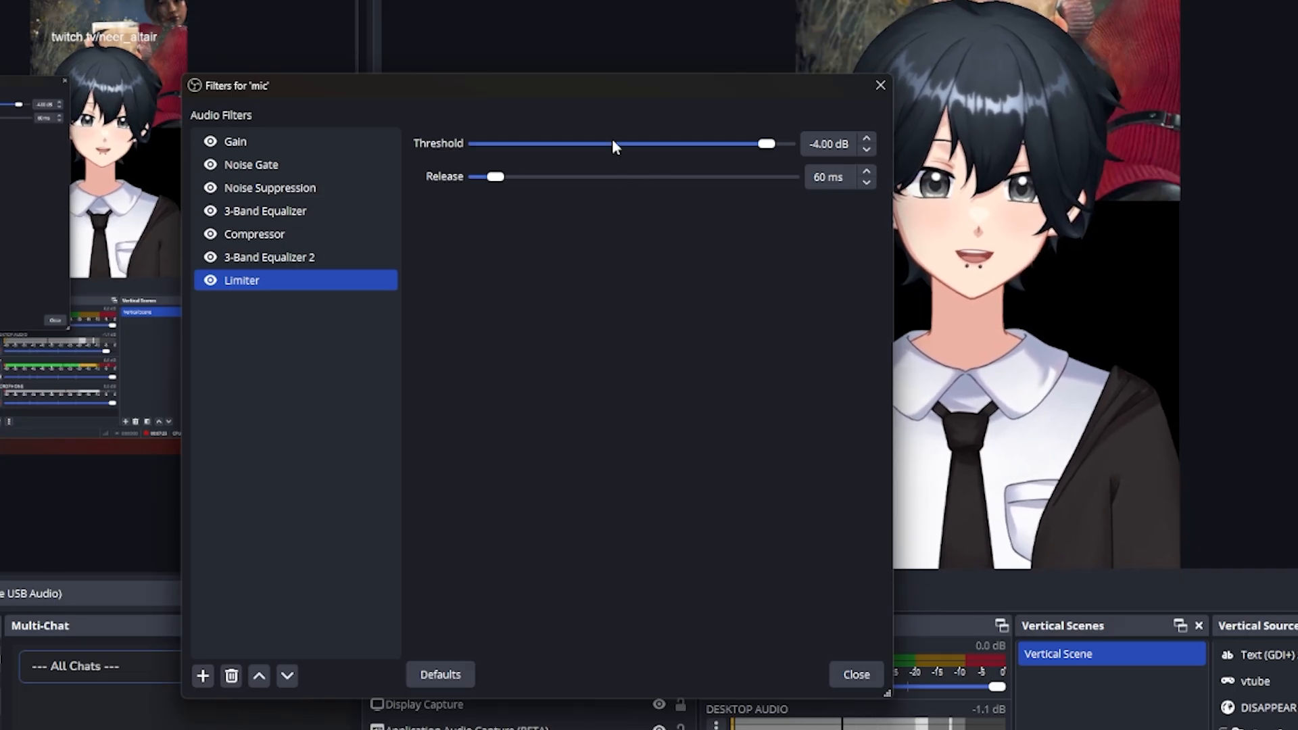
pyautogui.moveTo(606, 86); pyautogui.dragTo(364, 273)
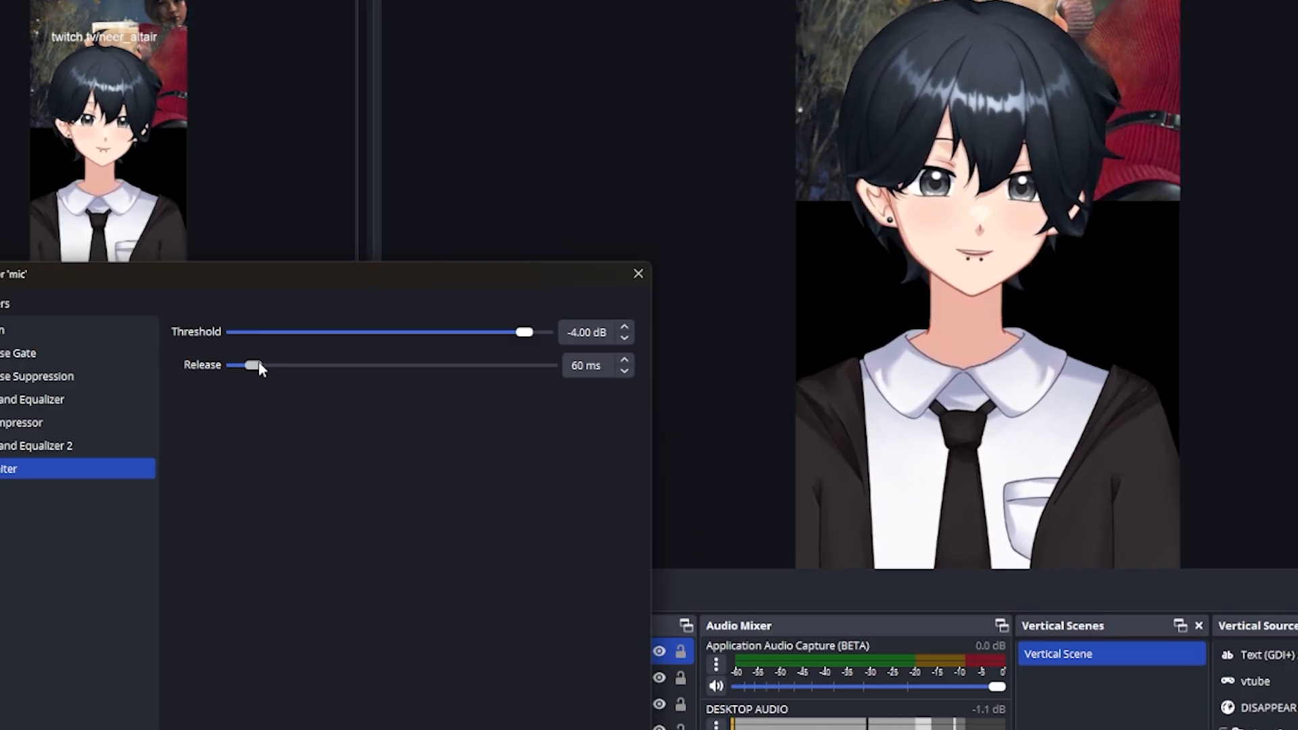
pyautogui.moveTo(259, 364); pyautogui.dragTo(275, 364)
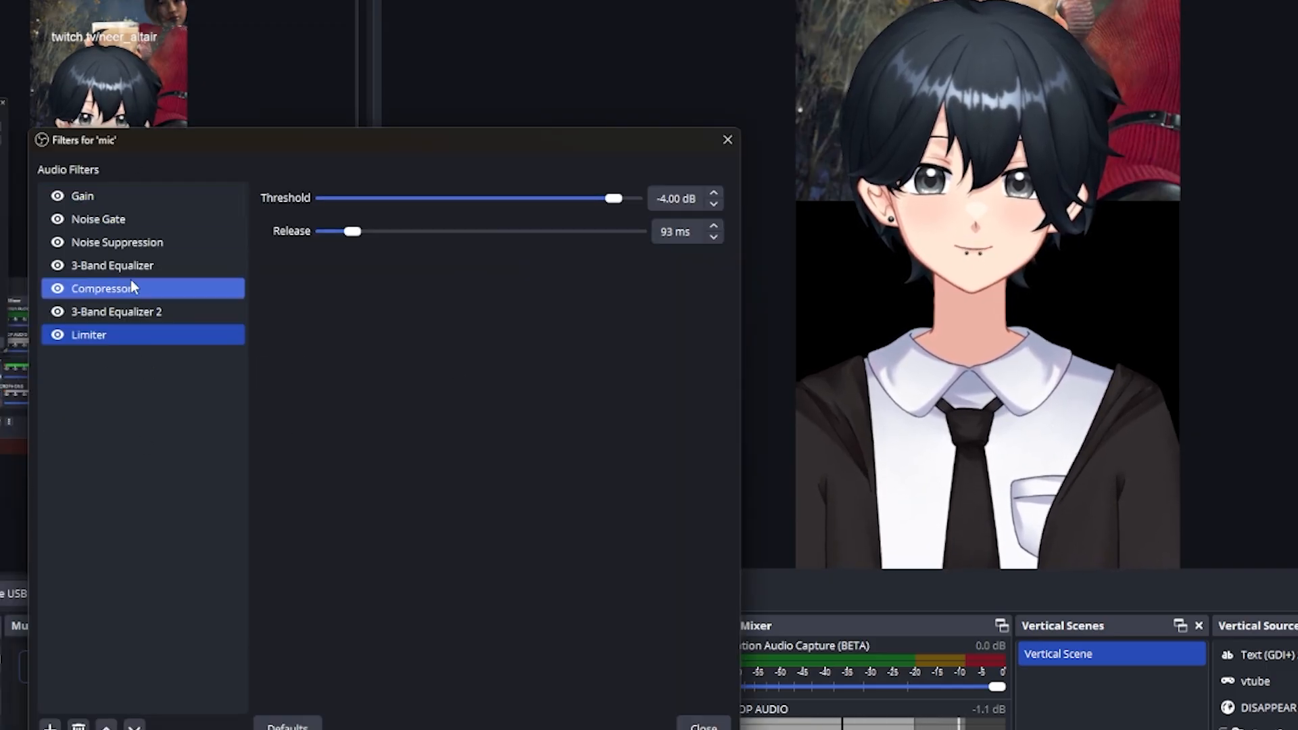
# Step: Review the settings of each filter in the mic source's chain, from Gain through to Limiter
pyautogui.click(120, 193)
pyautogui.click(123, 223)
pyautogui.click(128, 245)
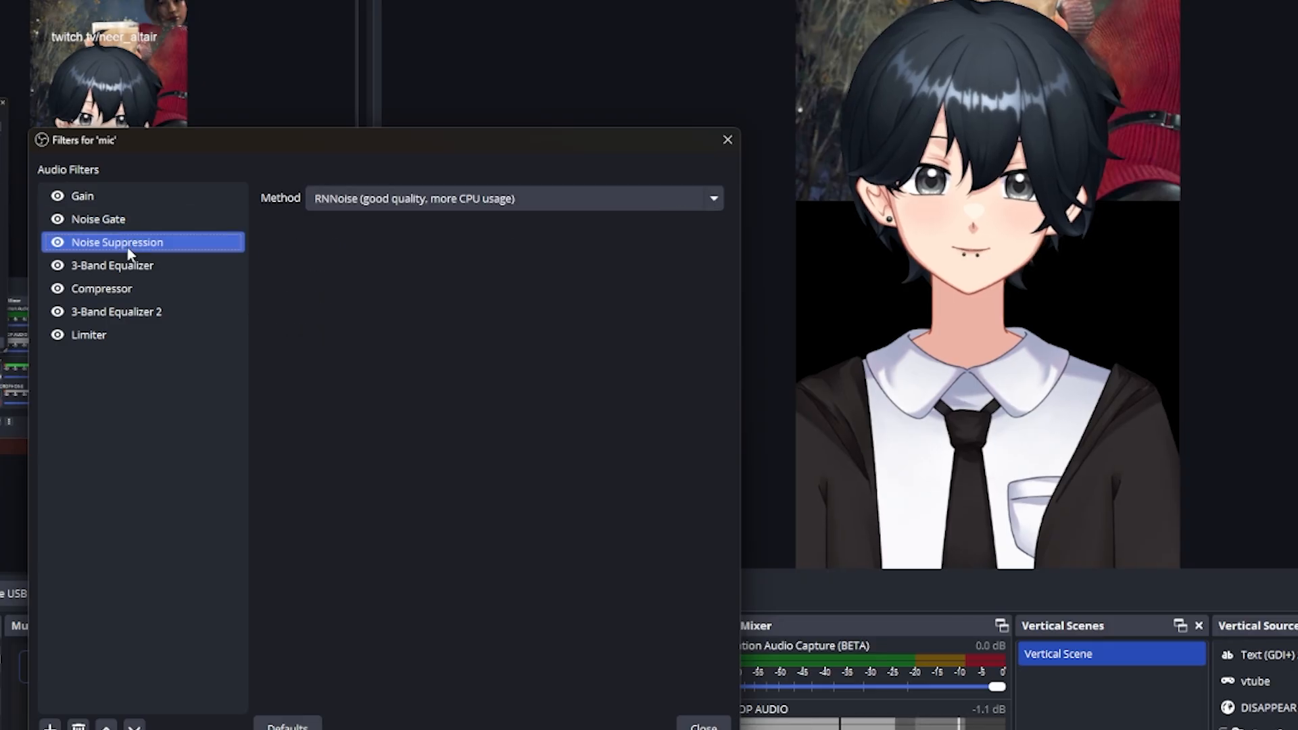
pyautogui.click(108, 219)
pyautogui.click(135, 265)
pyautogui.click(149, 289)
pyautogui.click(149, 318)
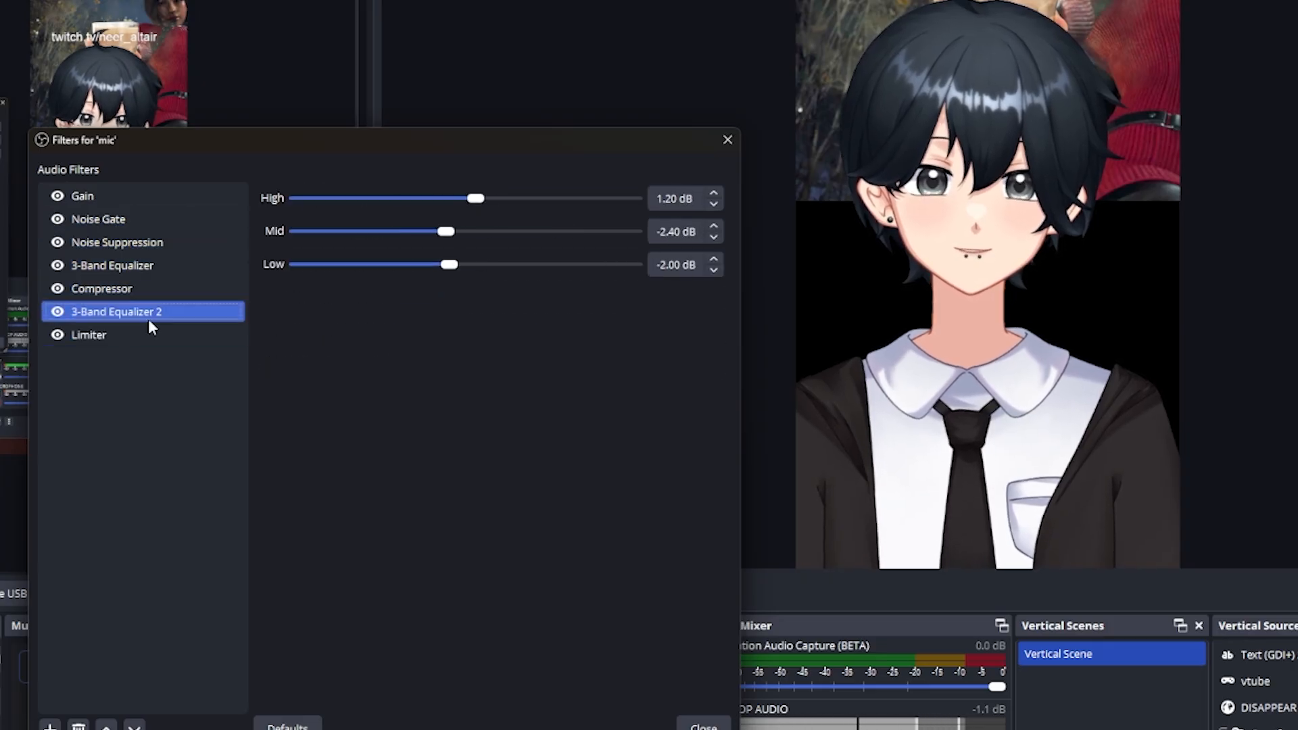
pyautogui.click(148, 335)
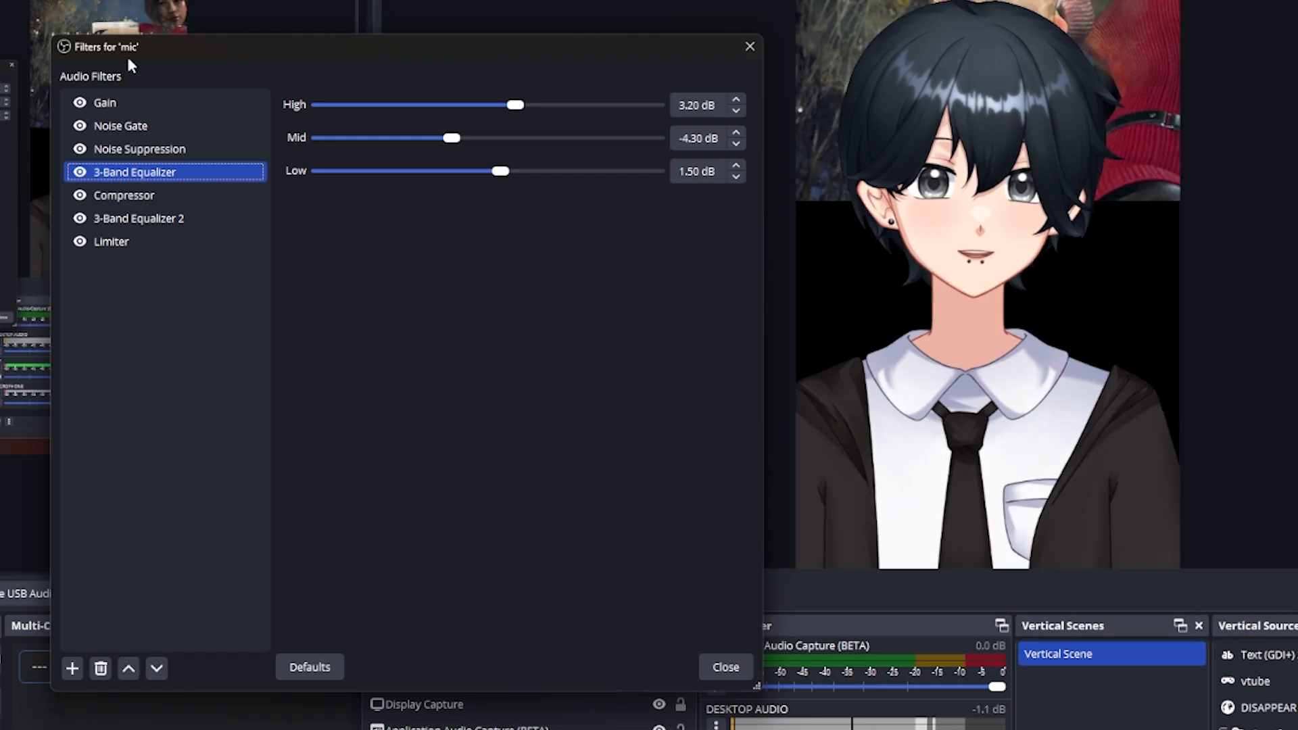
# Step: Try adding a VST 2.x Plug-in filter to the mic source, and close the source's filters
pyautogui.click(73, 669)
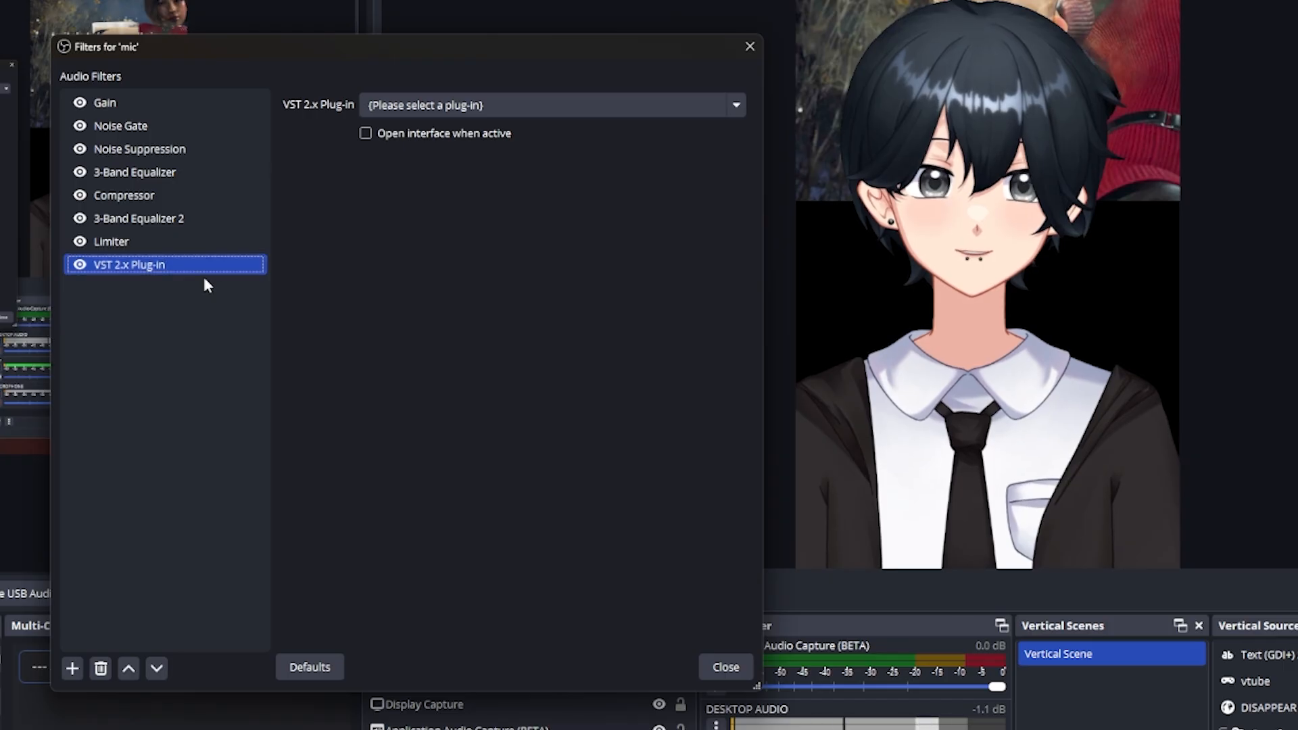
pyautogui.click(153, 237)
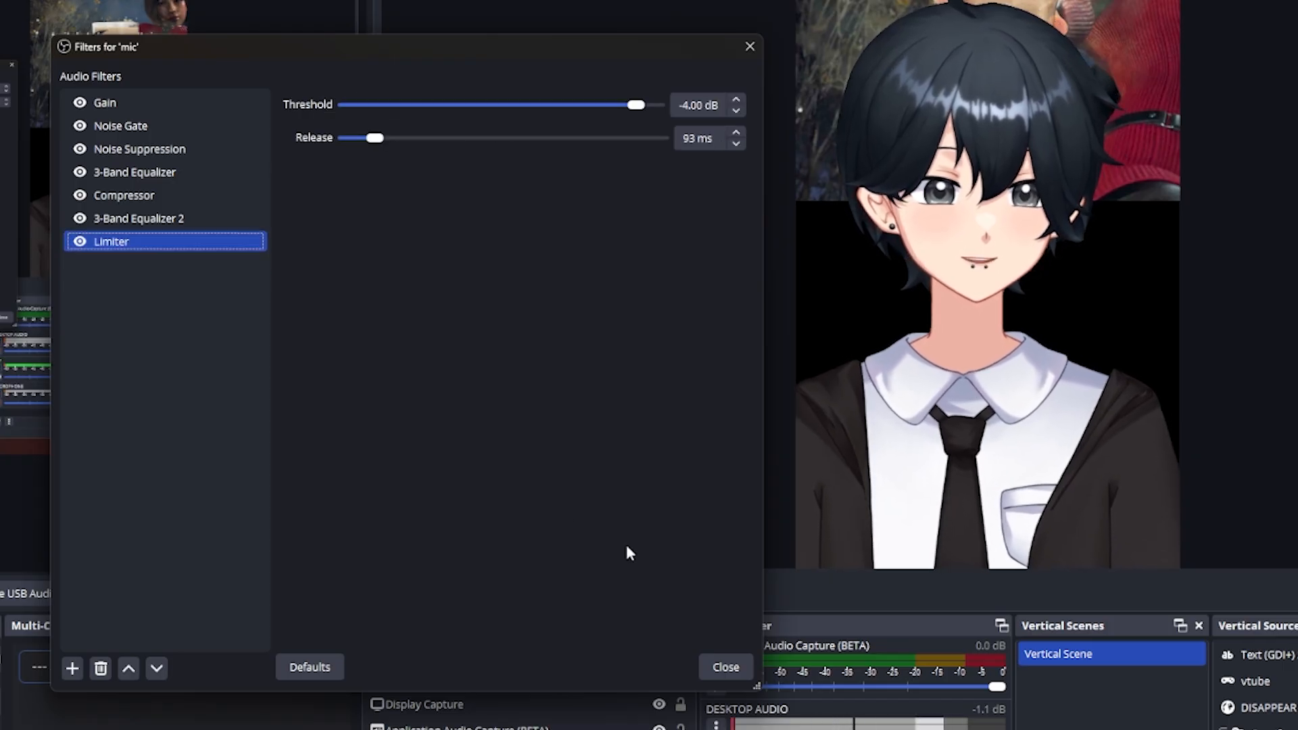
pyautogui.click(724, 668)
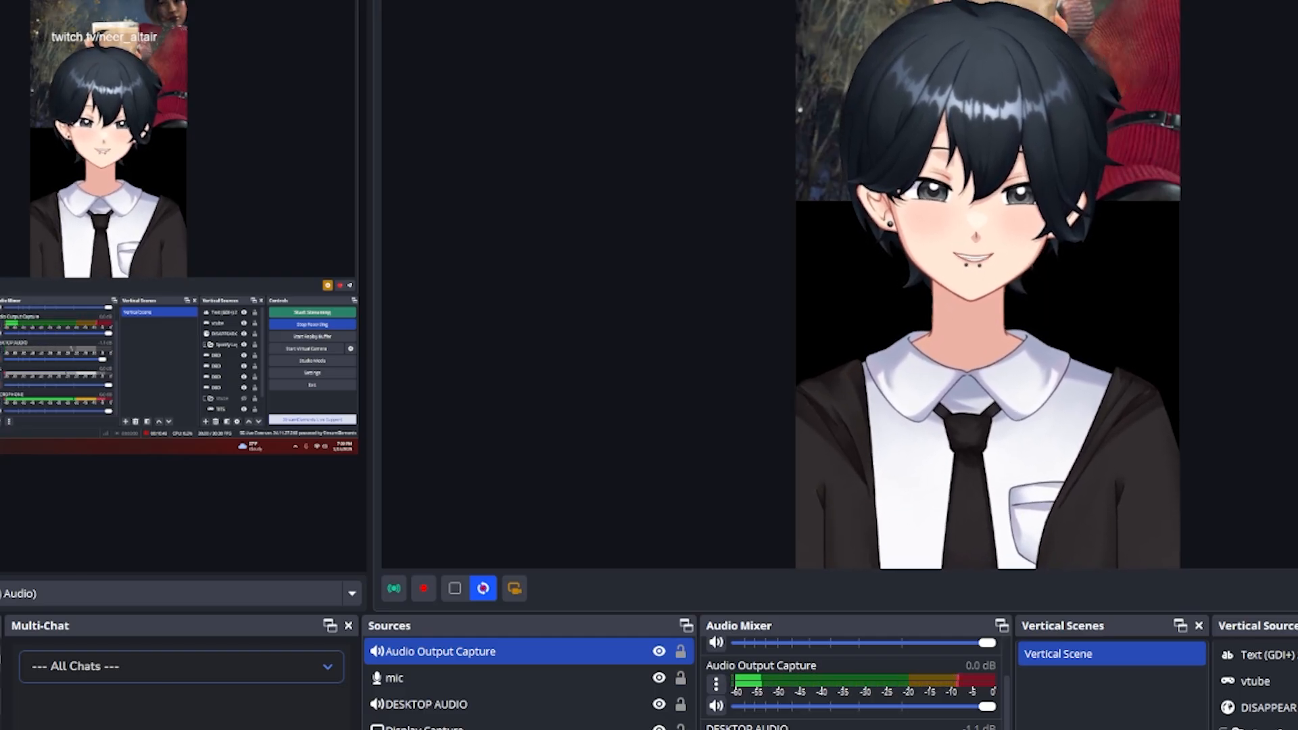
# Step: Add an Upward Compressor filter to the Audio Output Capture source, keeping the default filter name
pyautogui.keyDown('ctrl'); pyautogui.click(691, 703); pyautogui.keyUp('ctrl')
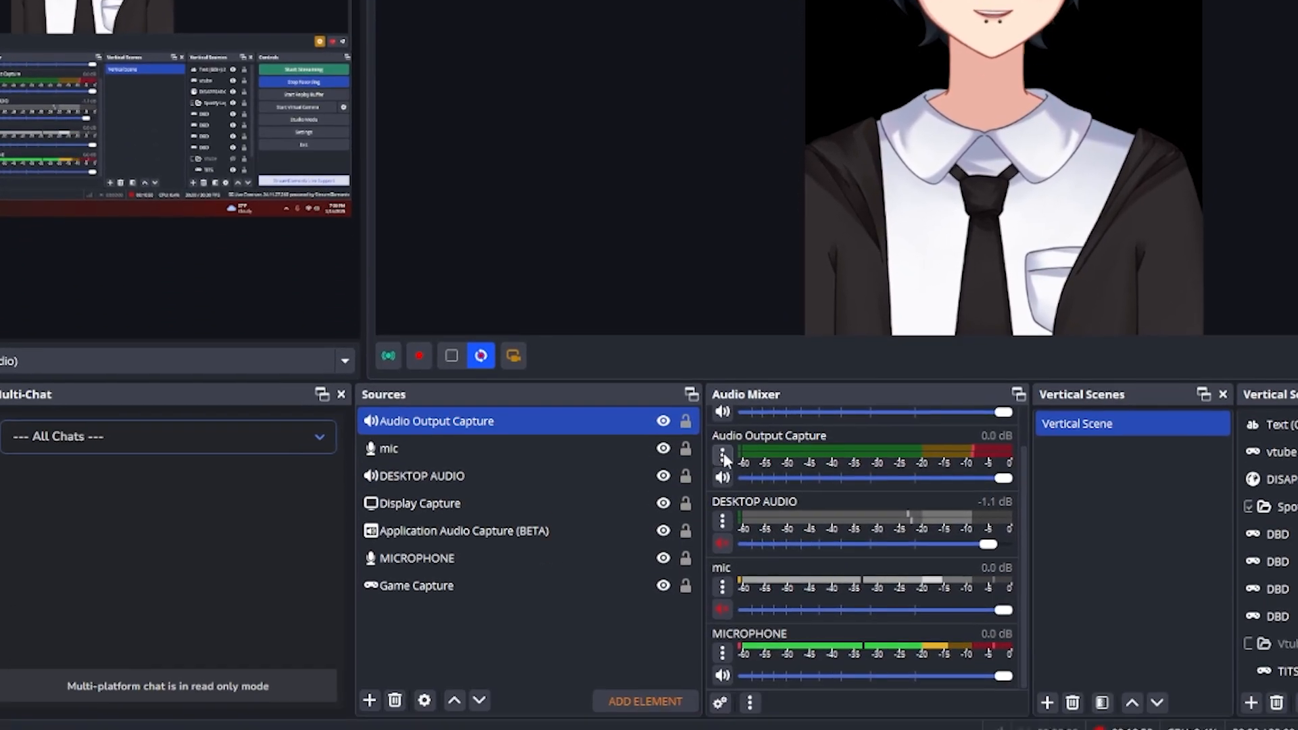
pyautogui.click(722, 454)
pyautogui.click(809, 648)
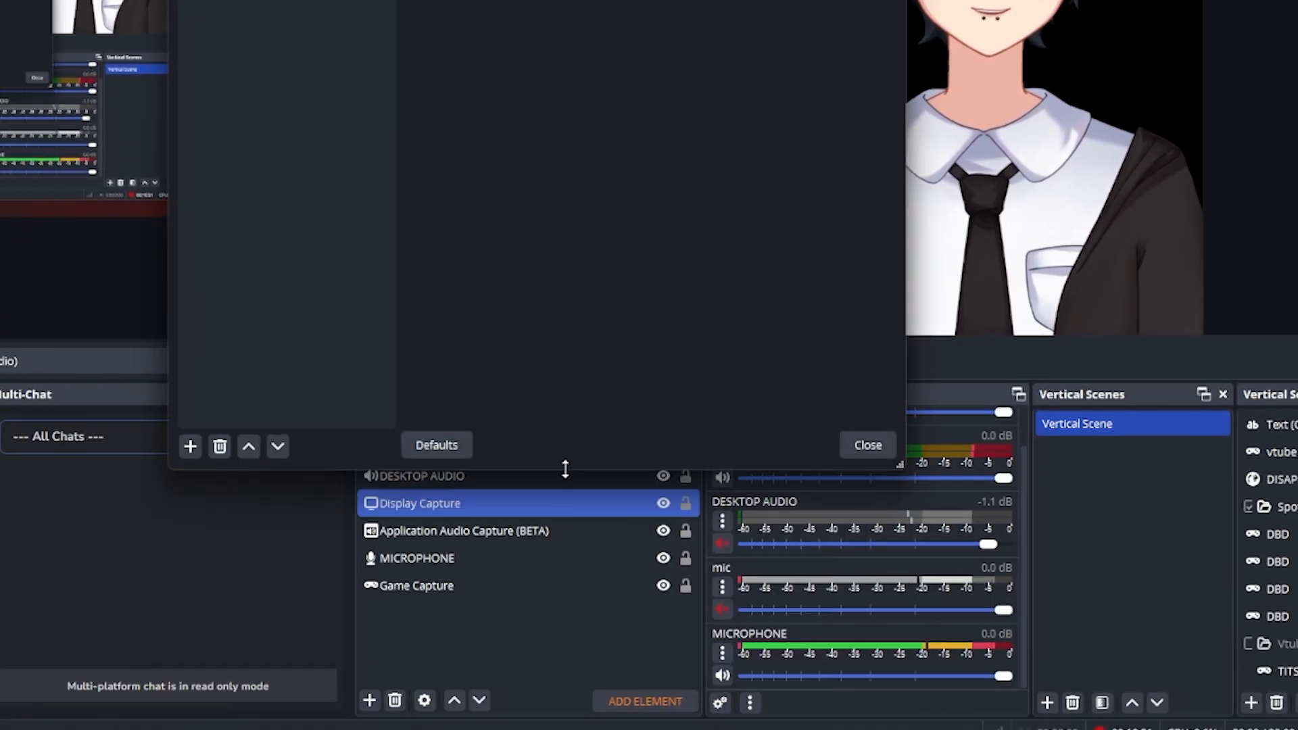
pyautogui.click(190, 449)
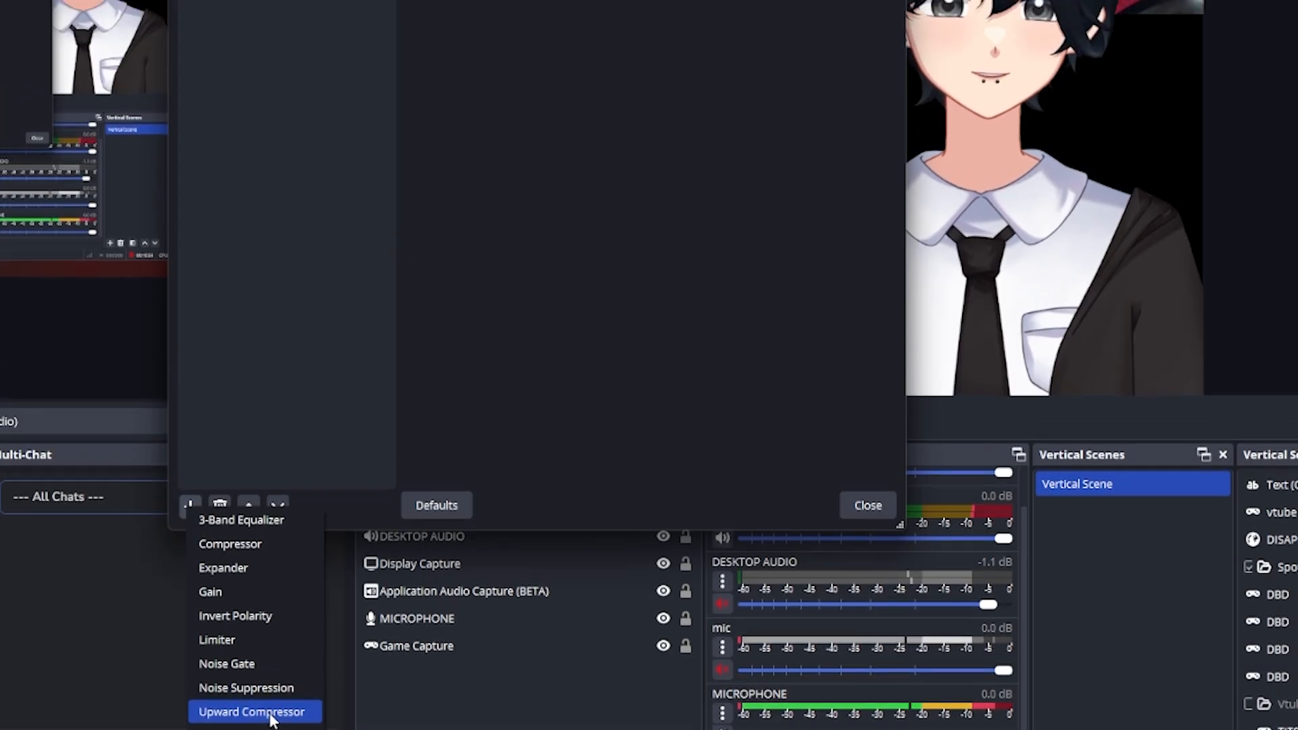
pyautogui.click(269, 715)
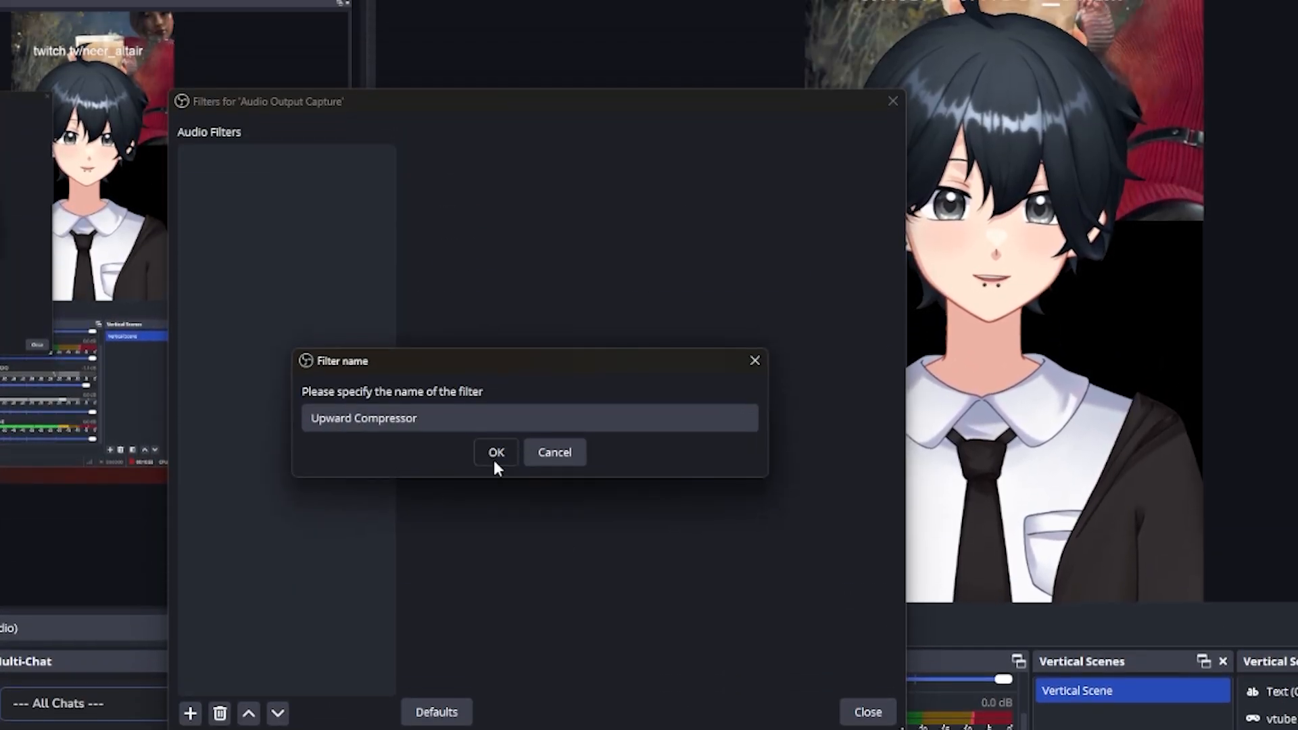
pyautogui.click(495, 464)
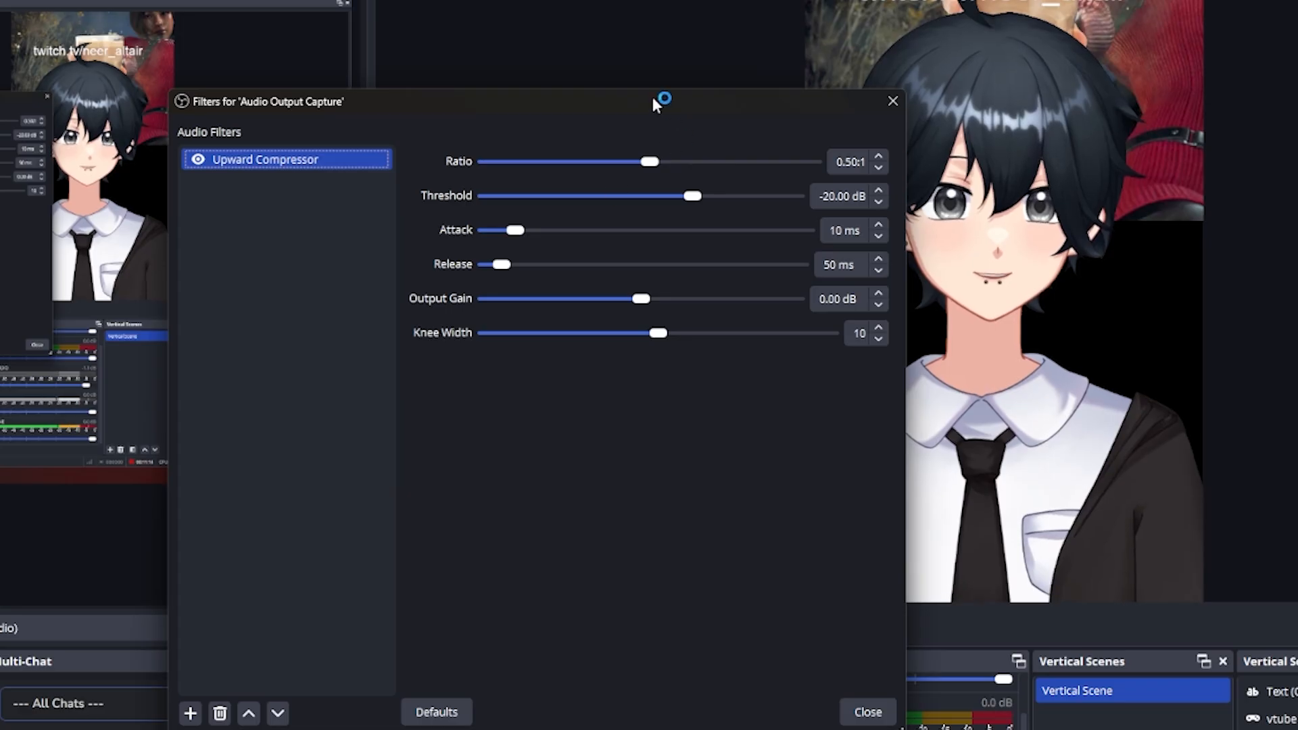
# Step: Set the Upward Compressor's ratio to 0.20:1 and its threshold to -45.10 dB
pyautogui.moveTo(652, 96); pyautogui.dragTo(447, 224)
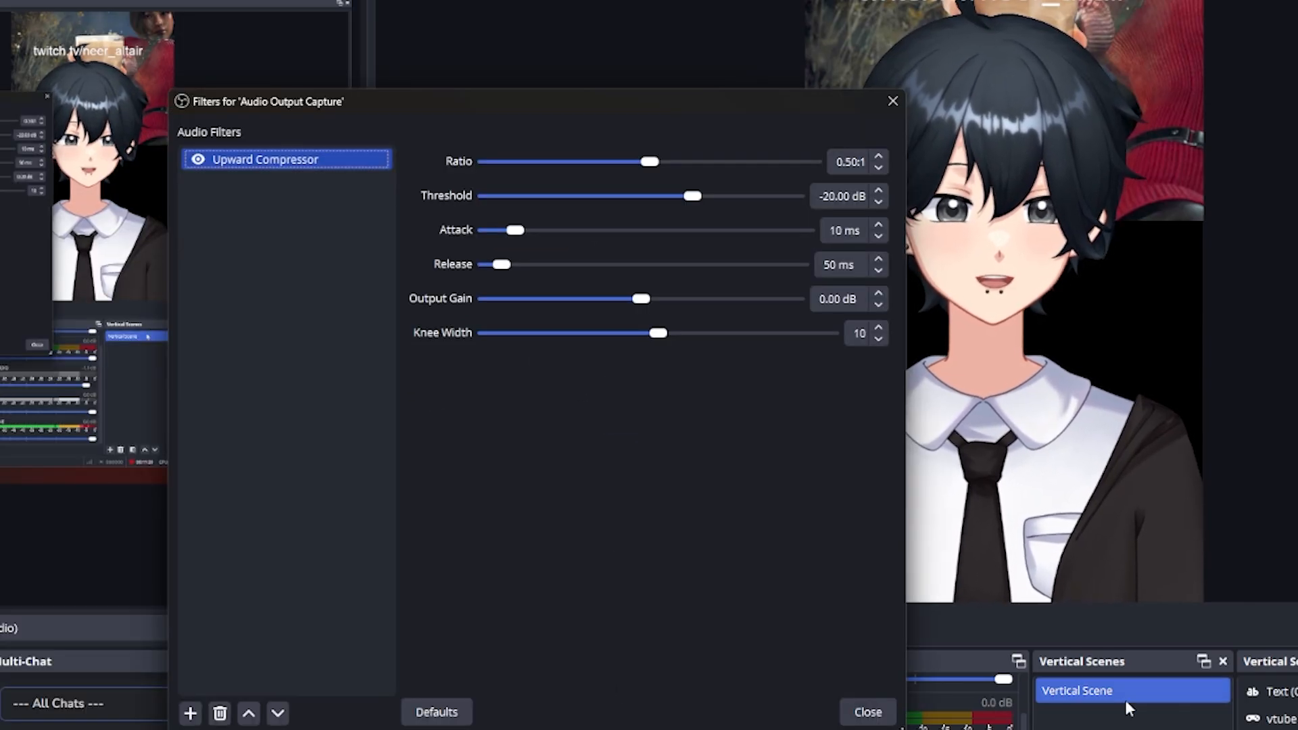
pyautogui.click(645, 162)
pyautogui.moveTo(644, 164); pyautogui.dragTo(549, 162)
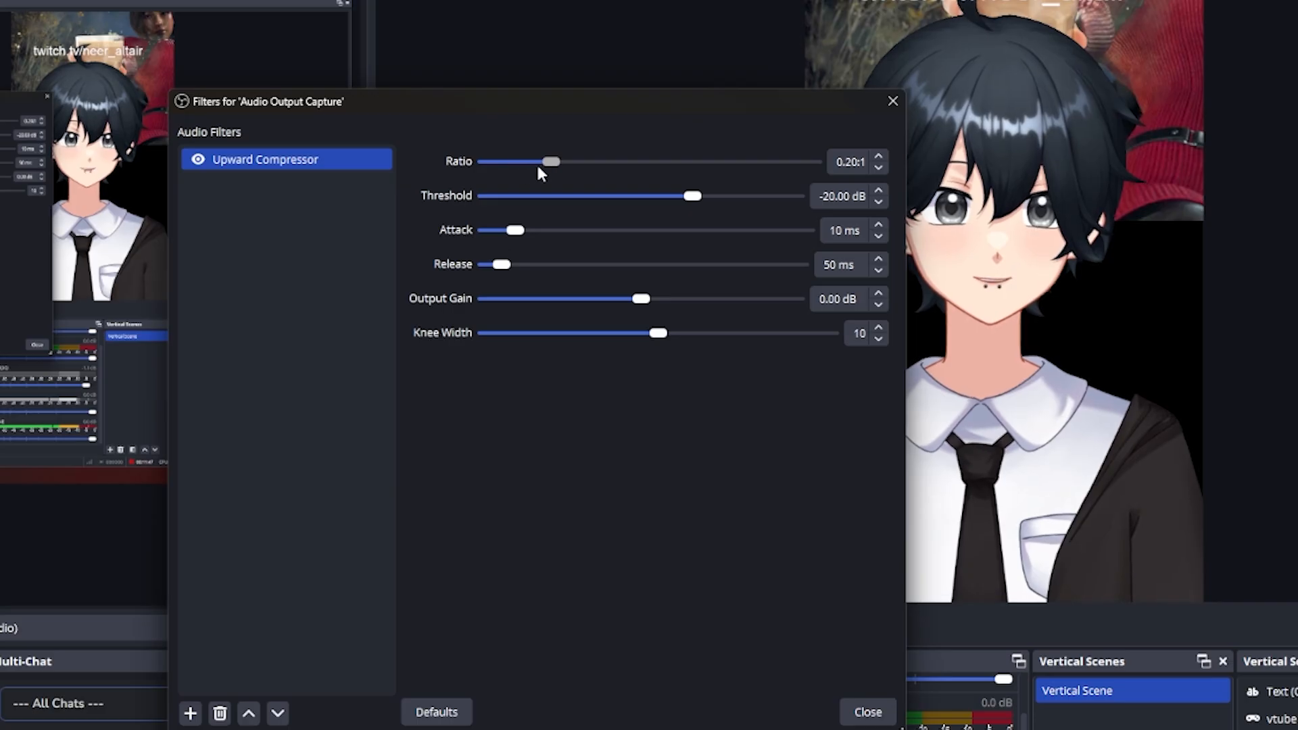
pyautogui.moveTo(671, 109); pyautogui.dragTo(444, 181)
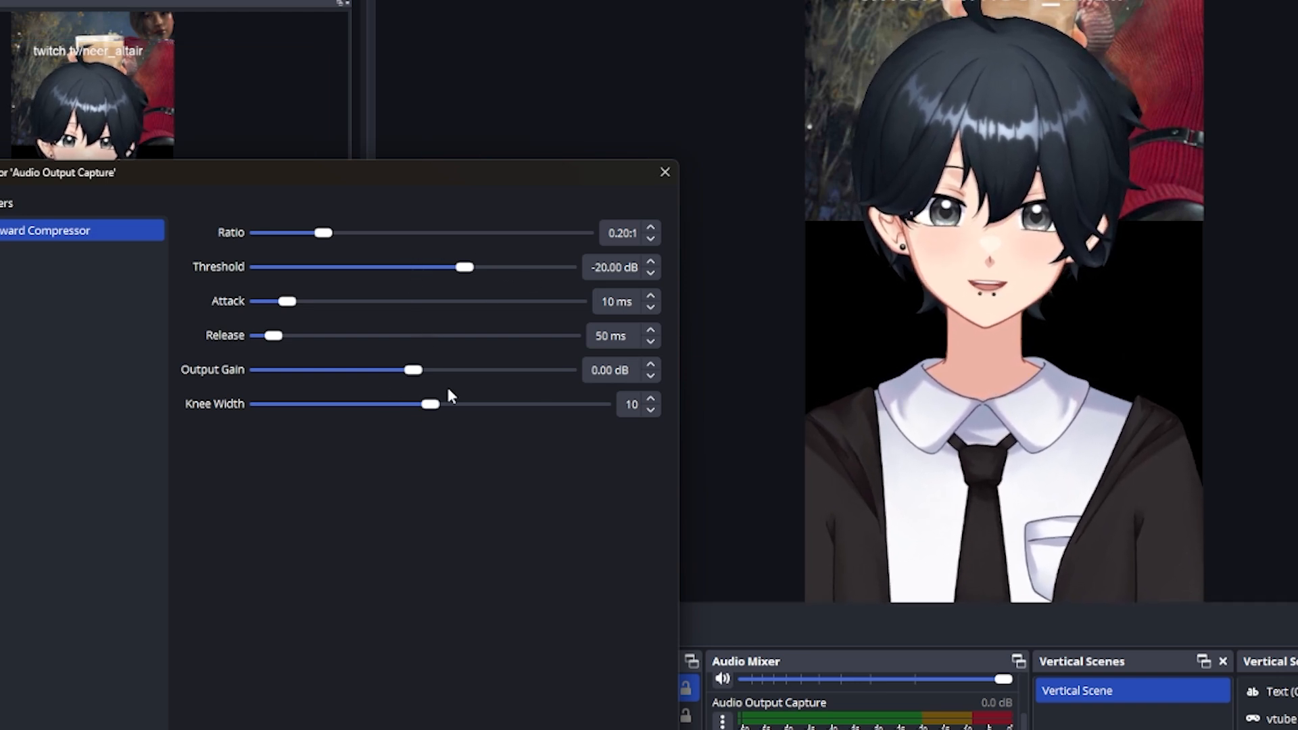
pyautogui.moveTo(473, 175); pyautogui.dragTo(583, 186)
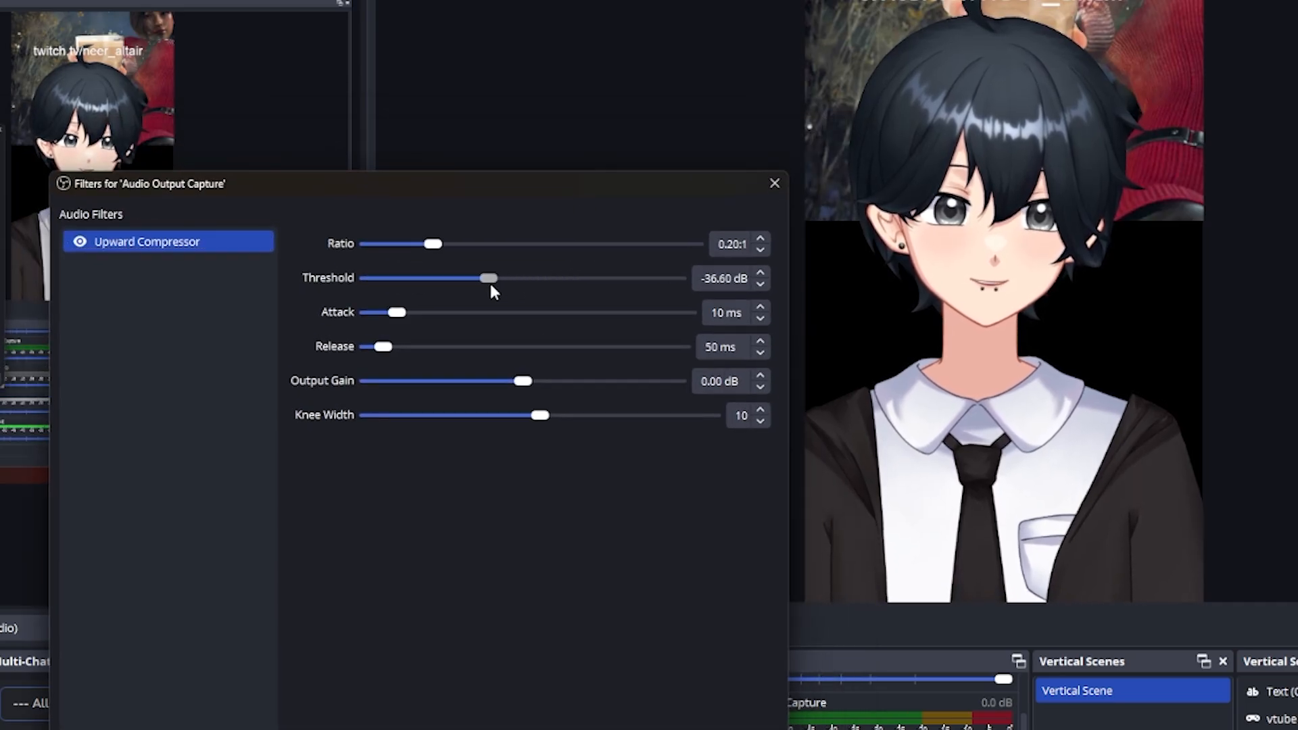
pyautogui.moveTo(484, 282); pyautogui.dragTo(471, 283)
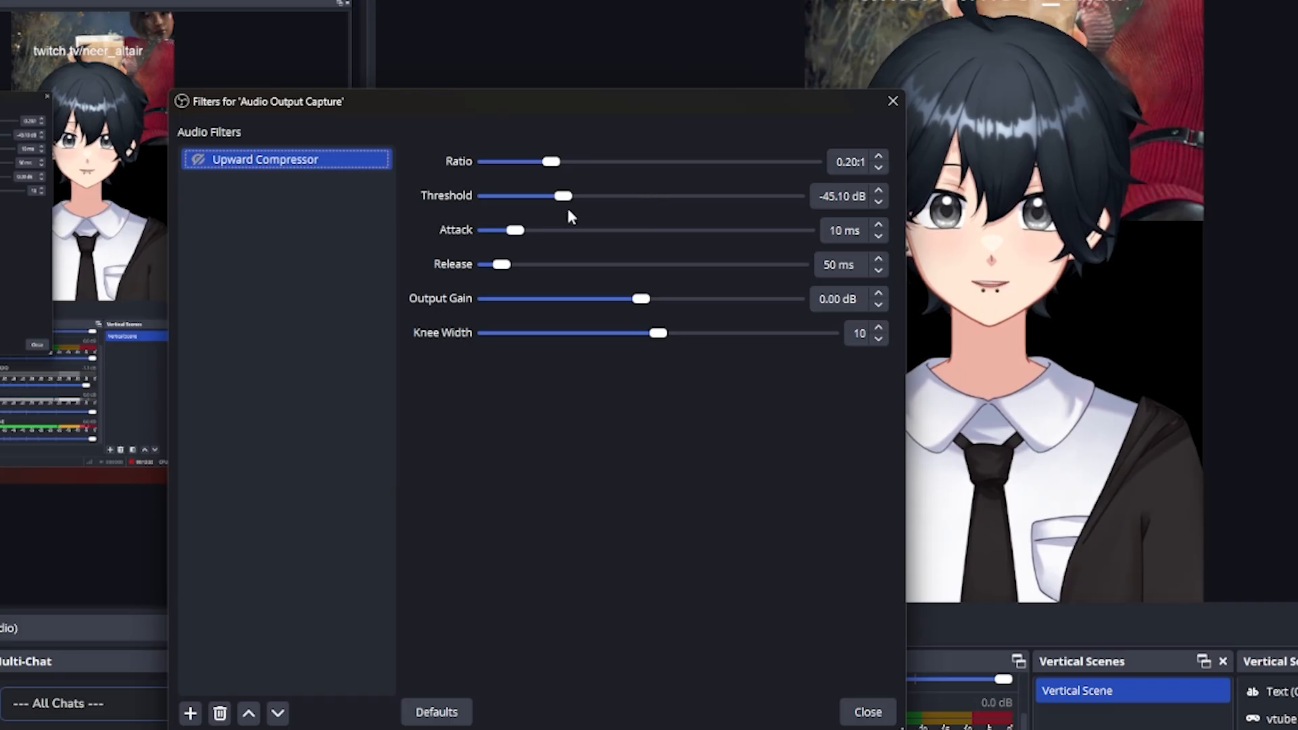
# Step: Set the Upward Compressor's attack to 4 ms, release to 99 ms and output gain to 0.00 dB, with the filter enabled
pyautogui.click(517, 230)
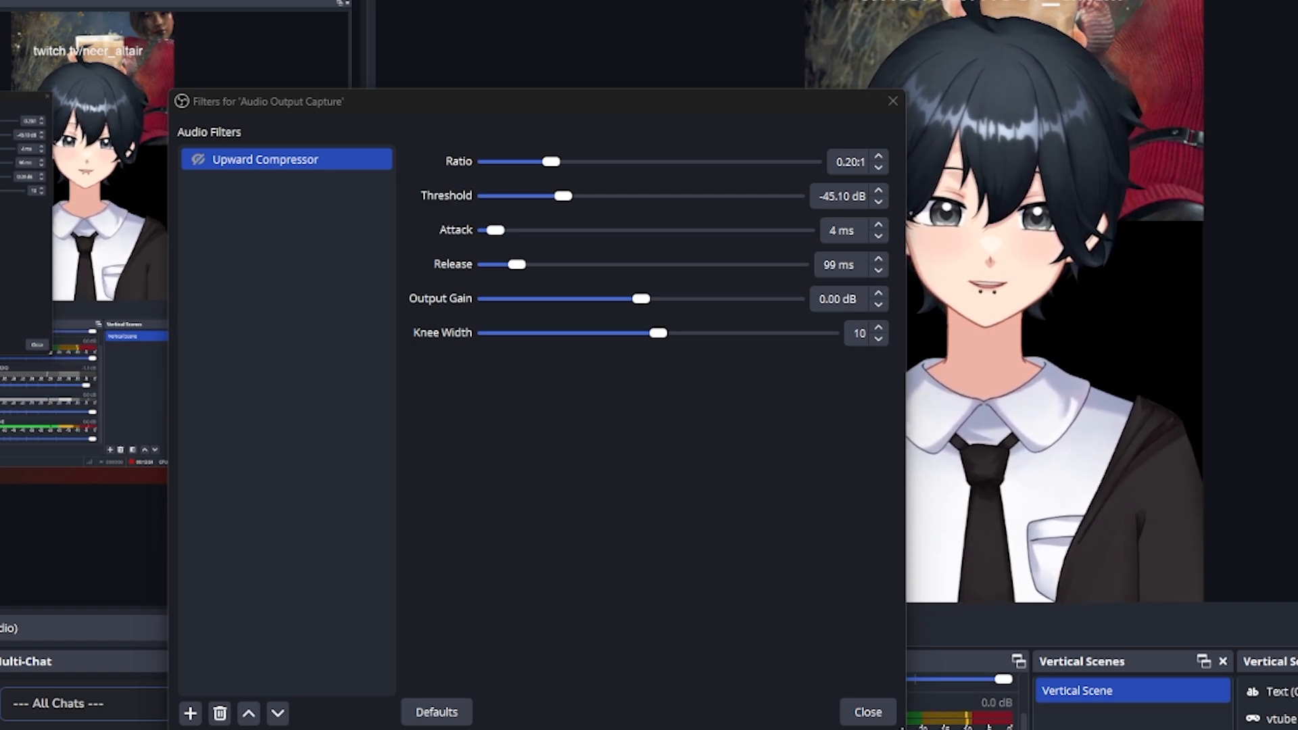
pyautogui.click(601, 299)
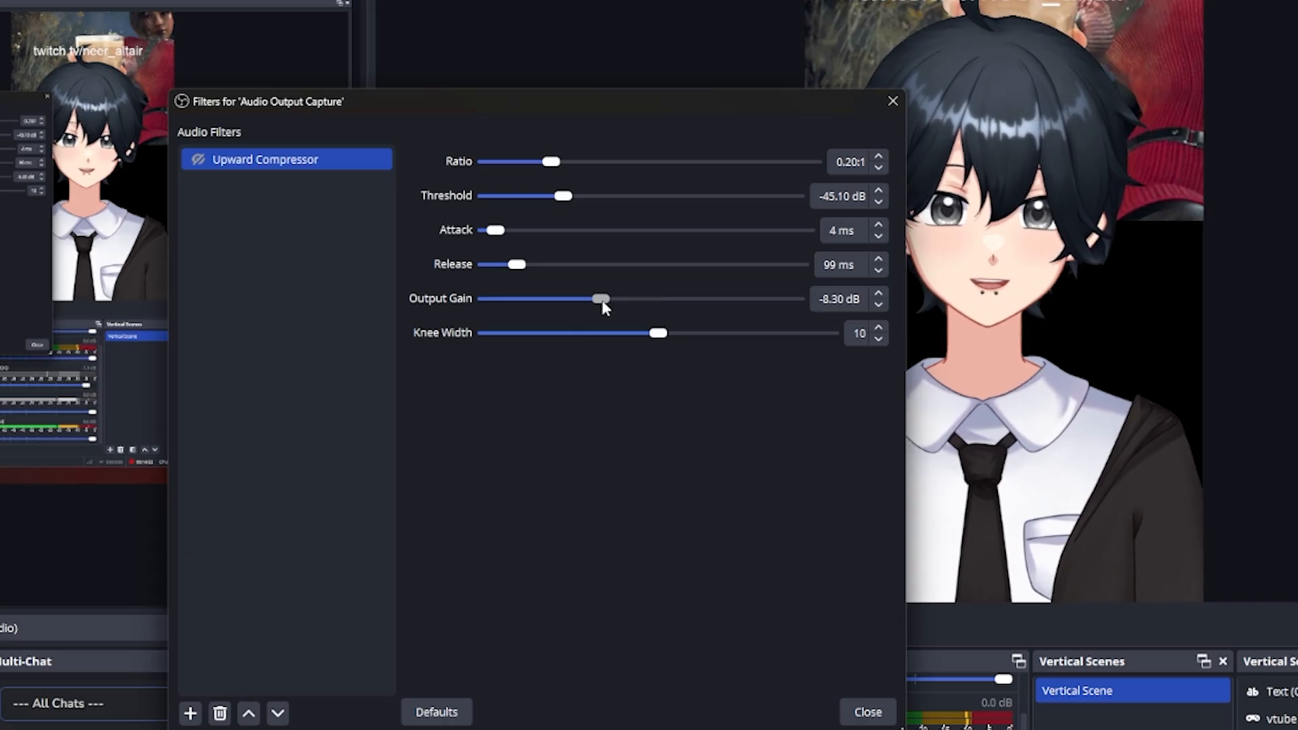
pyautogui.moveTo(632, 303); pyautogui.dragTo(645, 301)
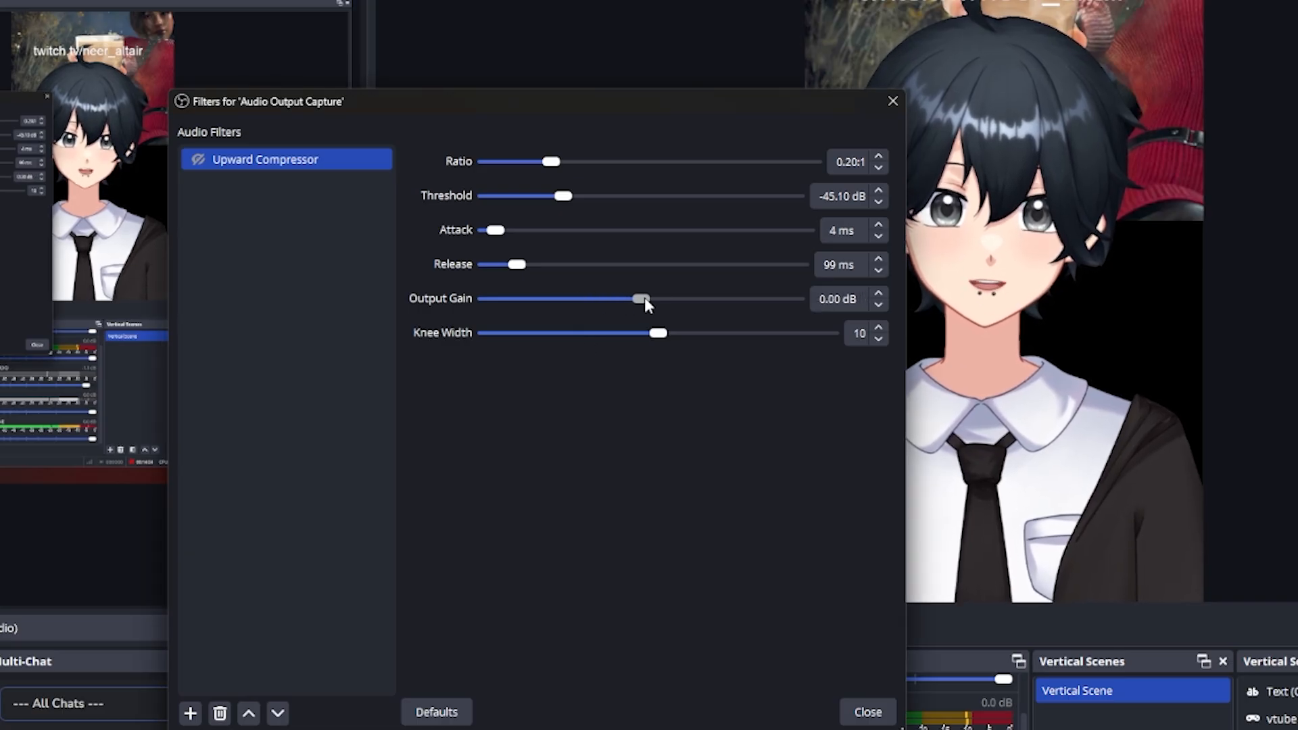
pyautogui.click(342, 664)
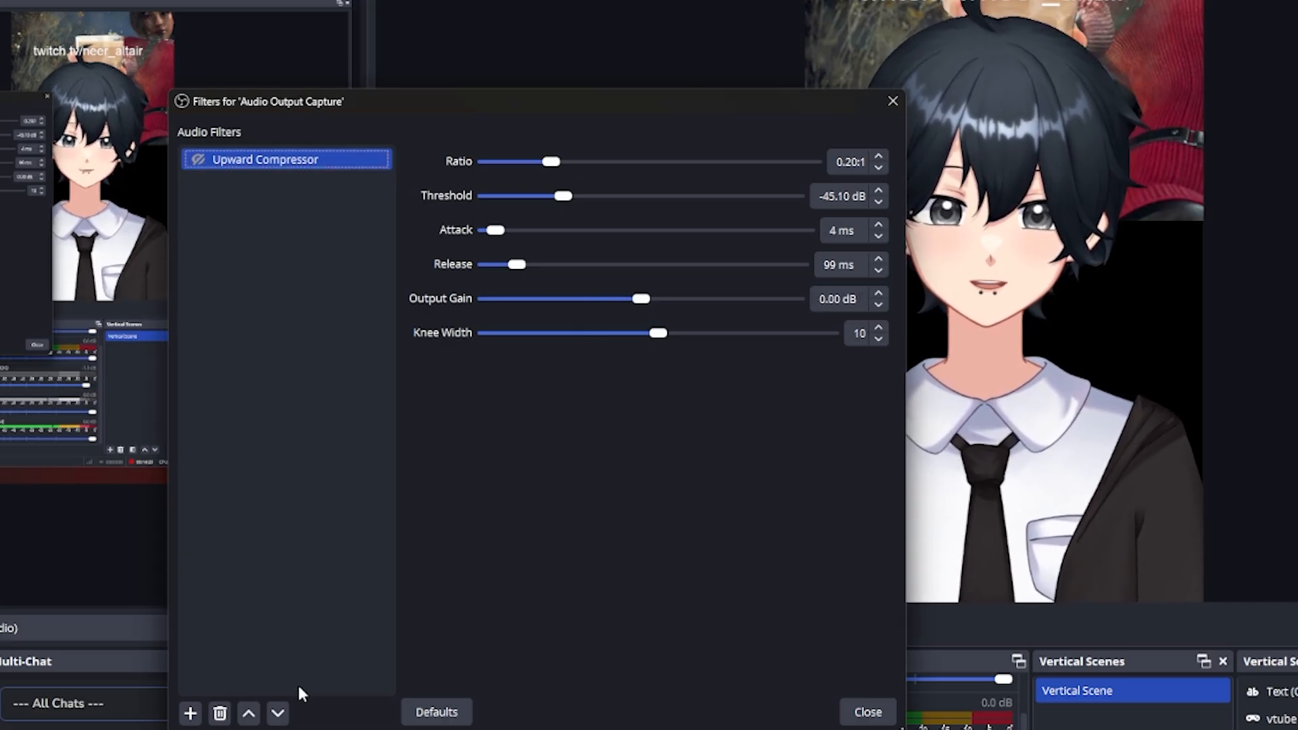
pyautogui.click(198, 159)
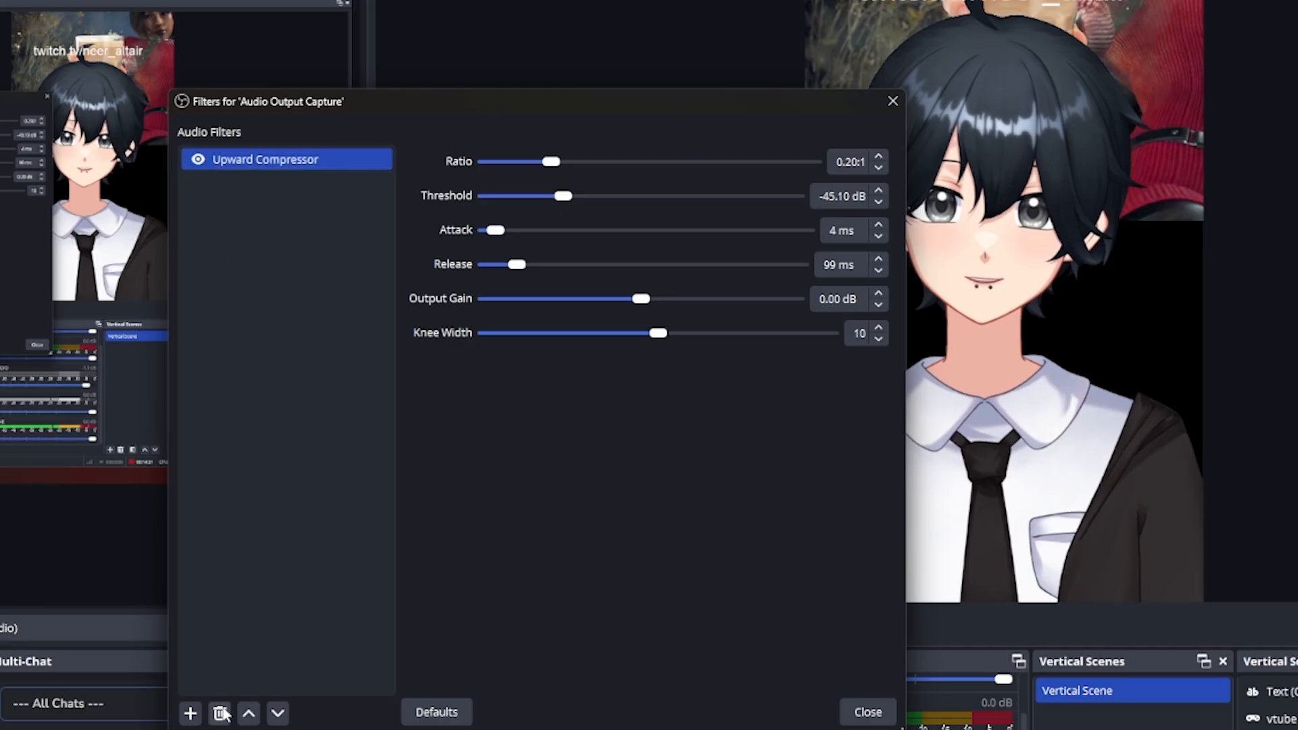
# Step: Add a Compressor filter to the Audio Output Capture source with a ratio of 20.00:1
pyautogui.click(190, 713)
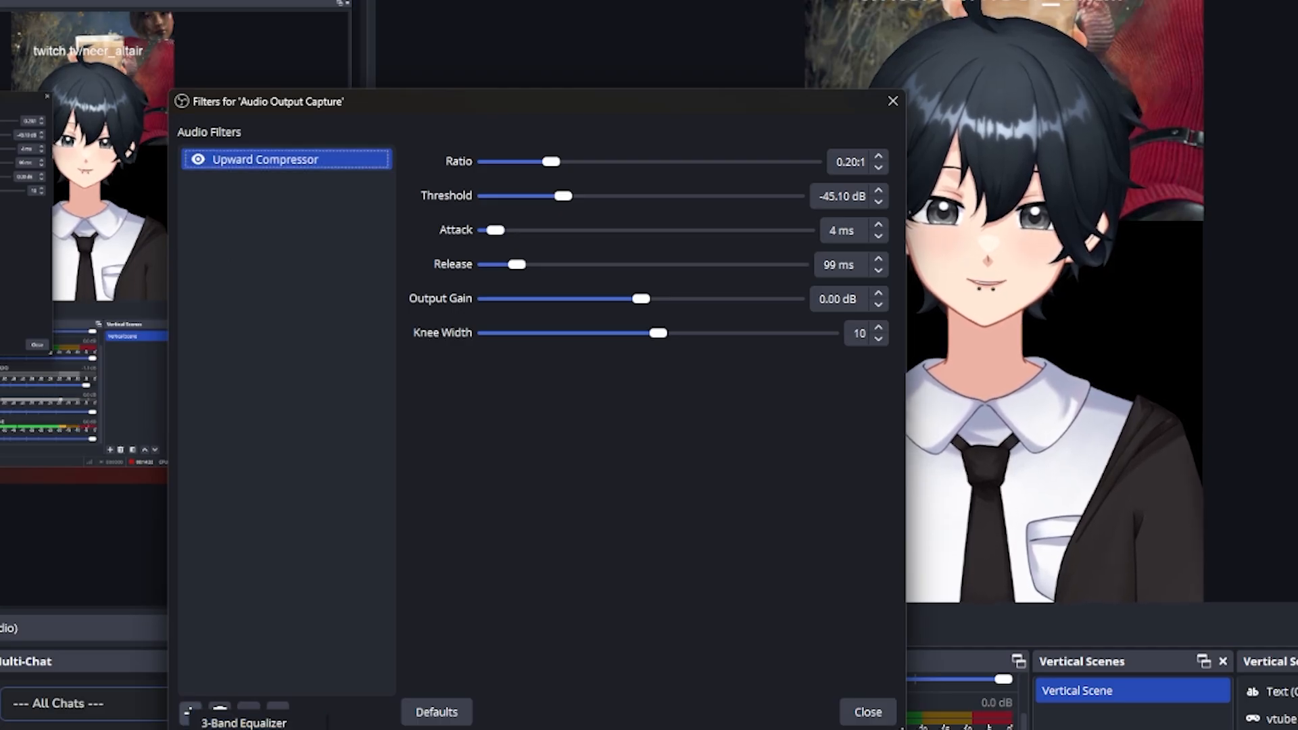
pyautogui.click(495, 451)
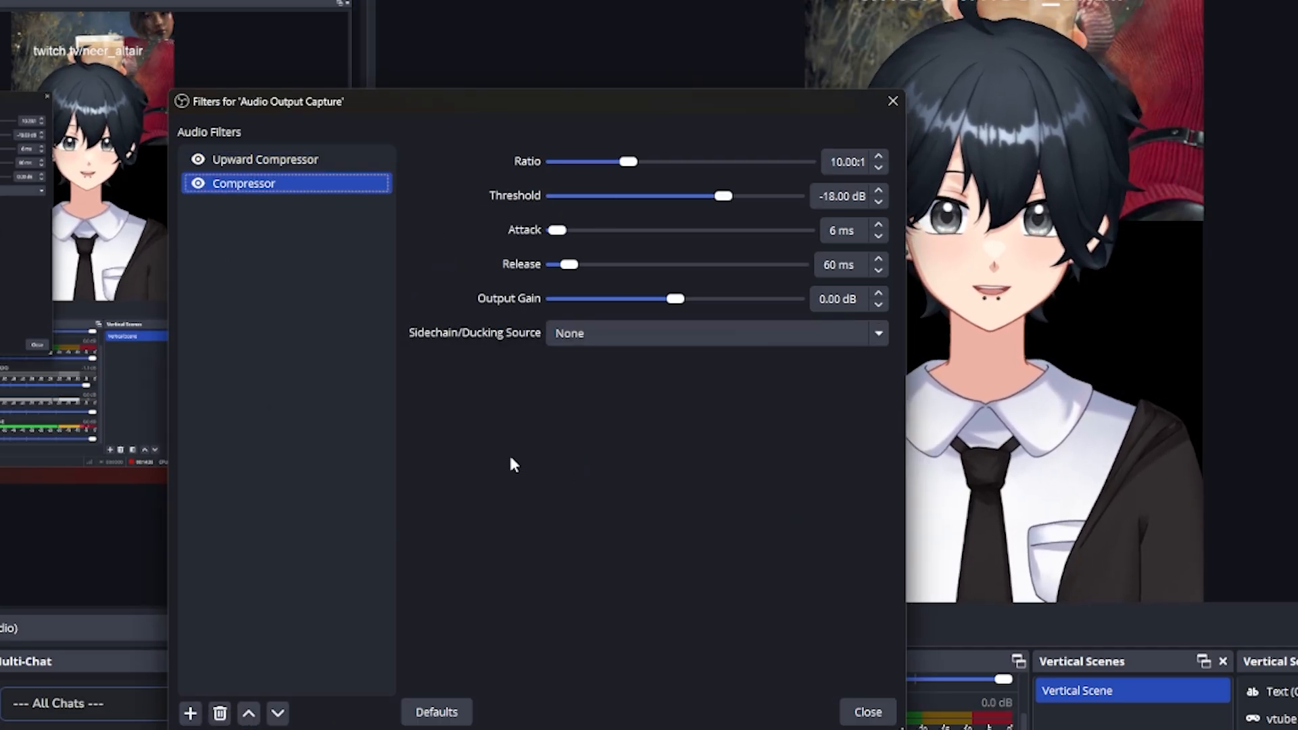
pyautogui.click(629, 162)
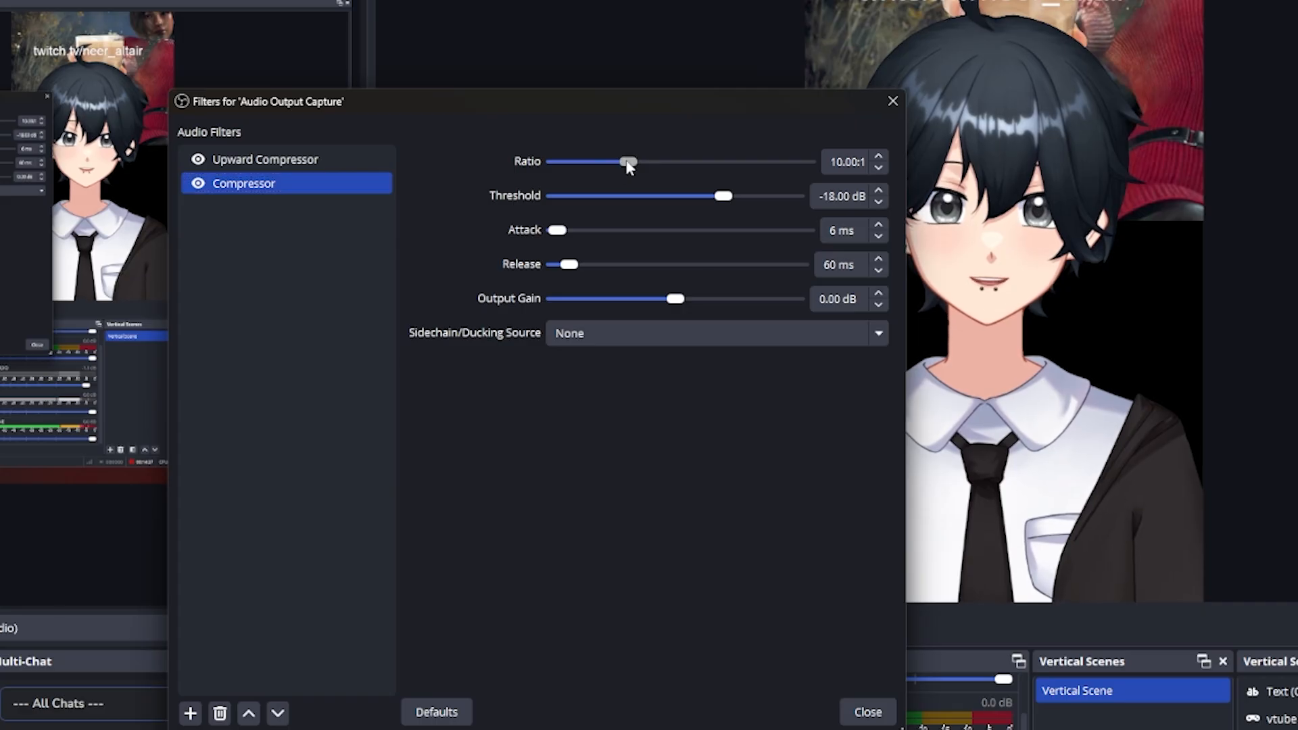
pyautogui.moveTo(646, 165); pyautogui.dragTo(708, 164)
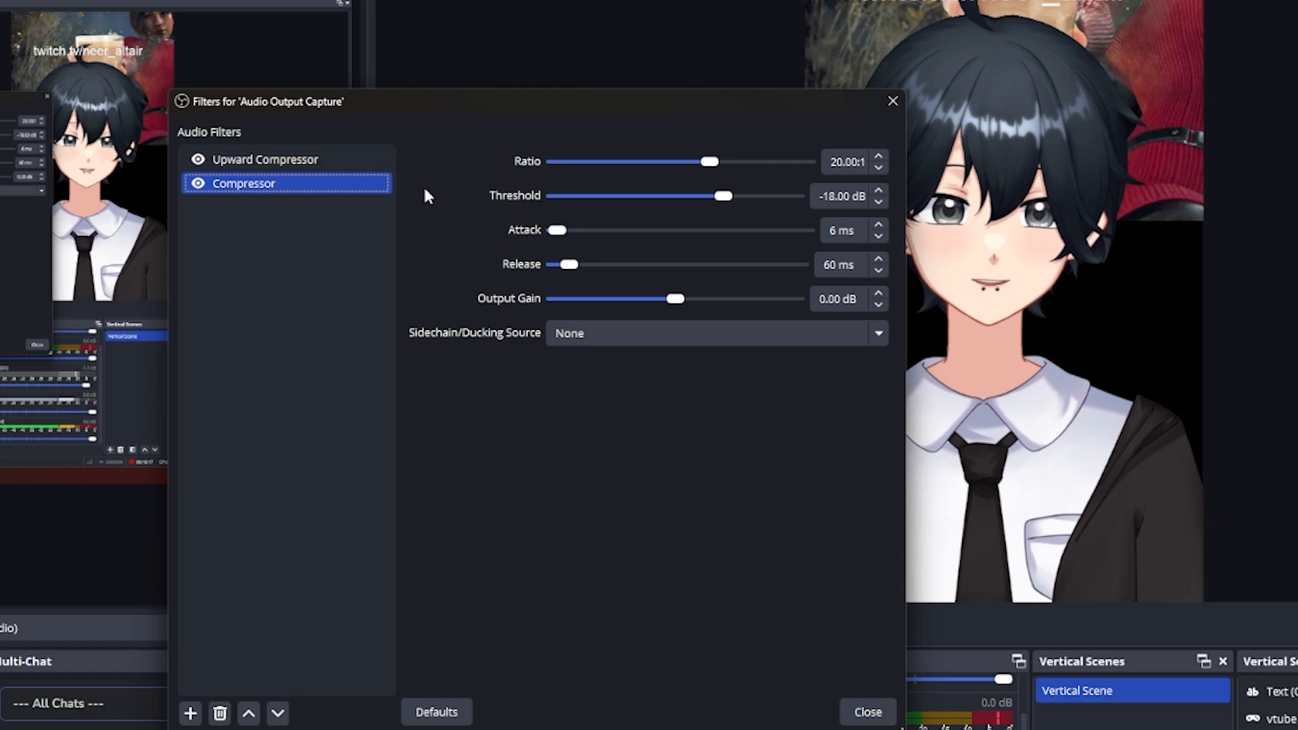
# Step: Set the Compressor's attack to 1 ms and release to 213 ms, lower its output gain slightly, and close the filters
pyautogui.click(561, 233)
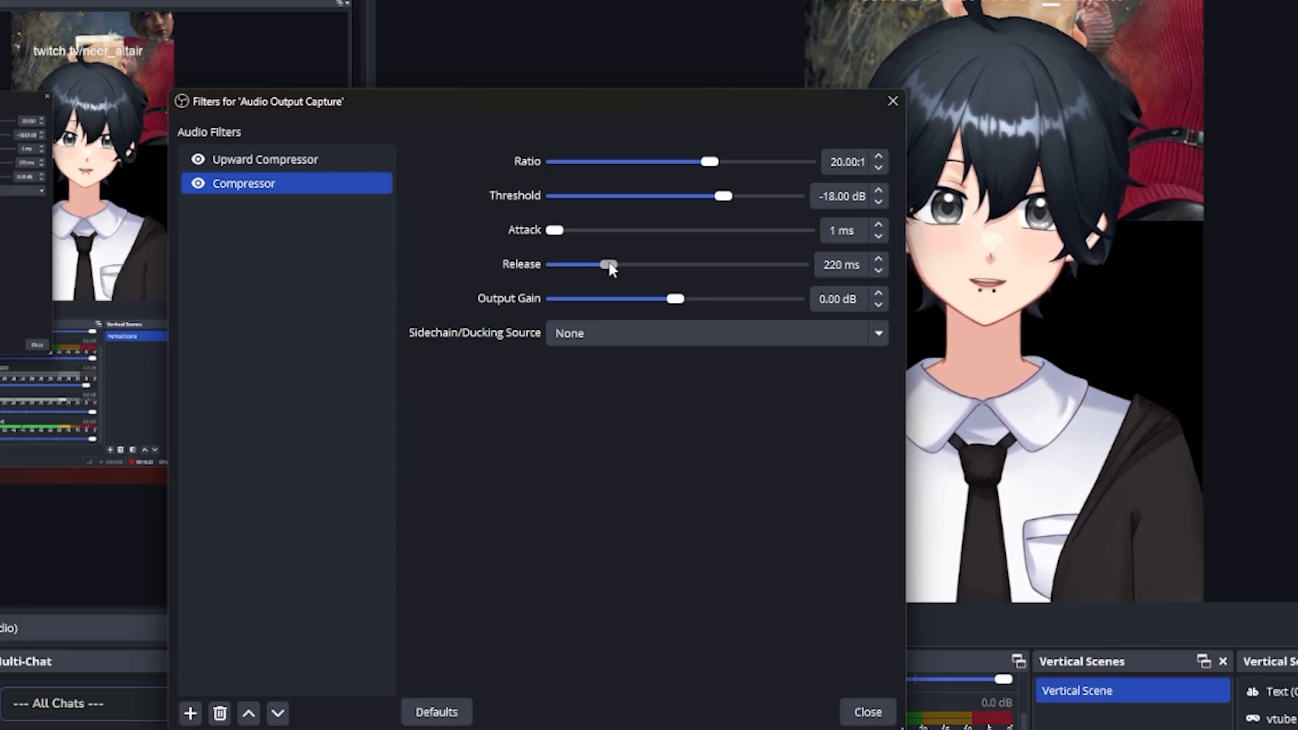
pyautogui.moveTo(608, 263); pyautogui.dragTo(611, 265)
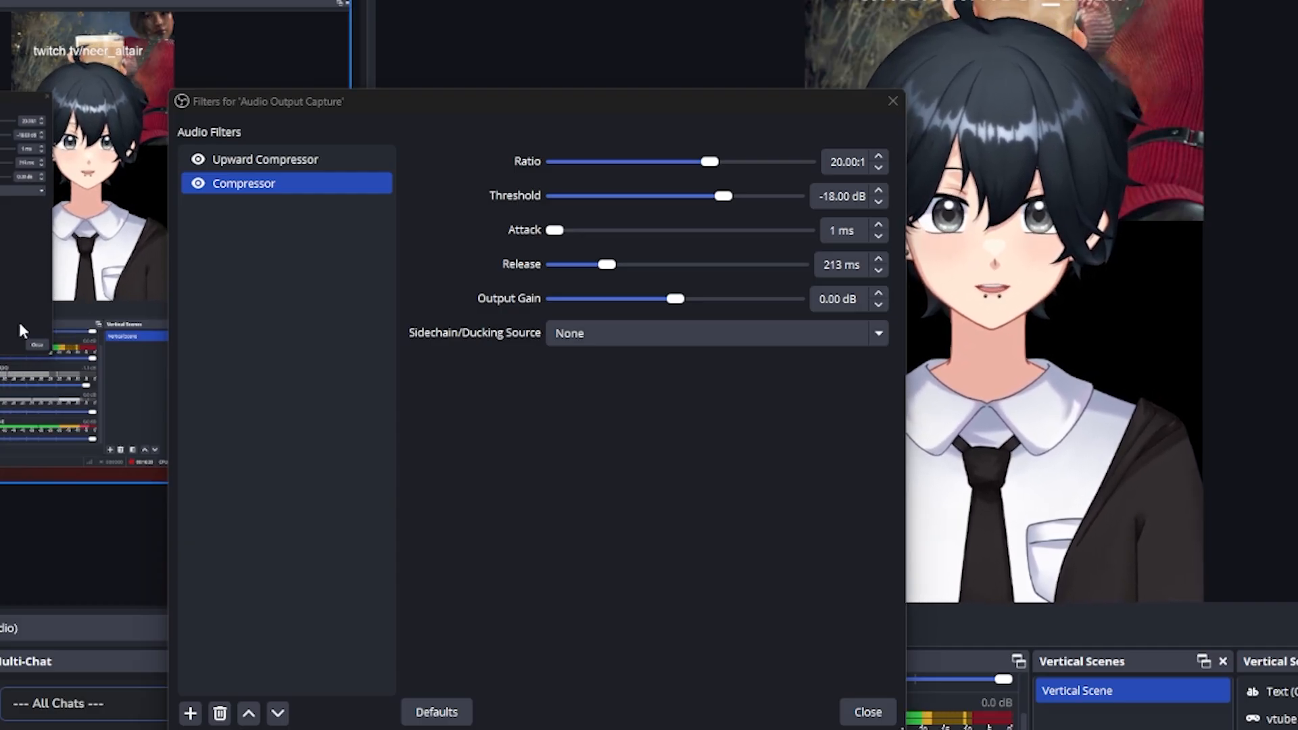
pyautogui.moveTo(674, 299); pyautogui.dragTo(656, 302)
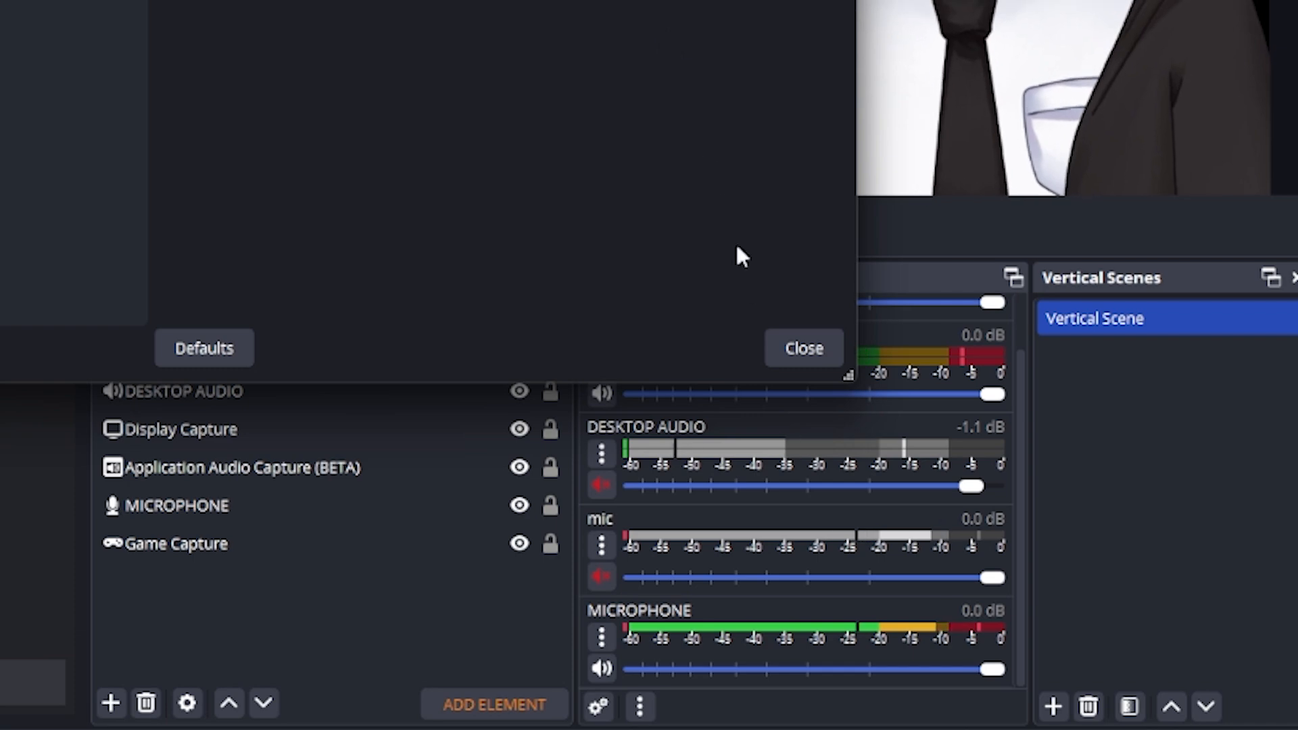
pyautogui.click(804, 348)
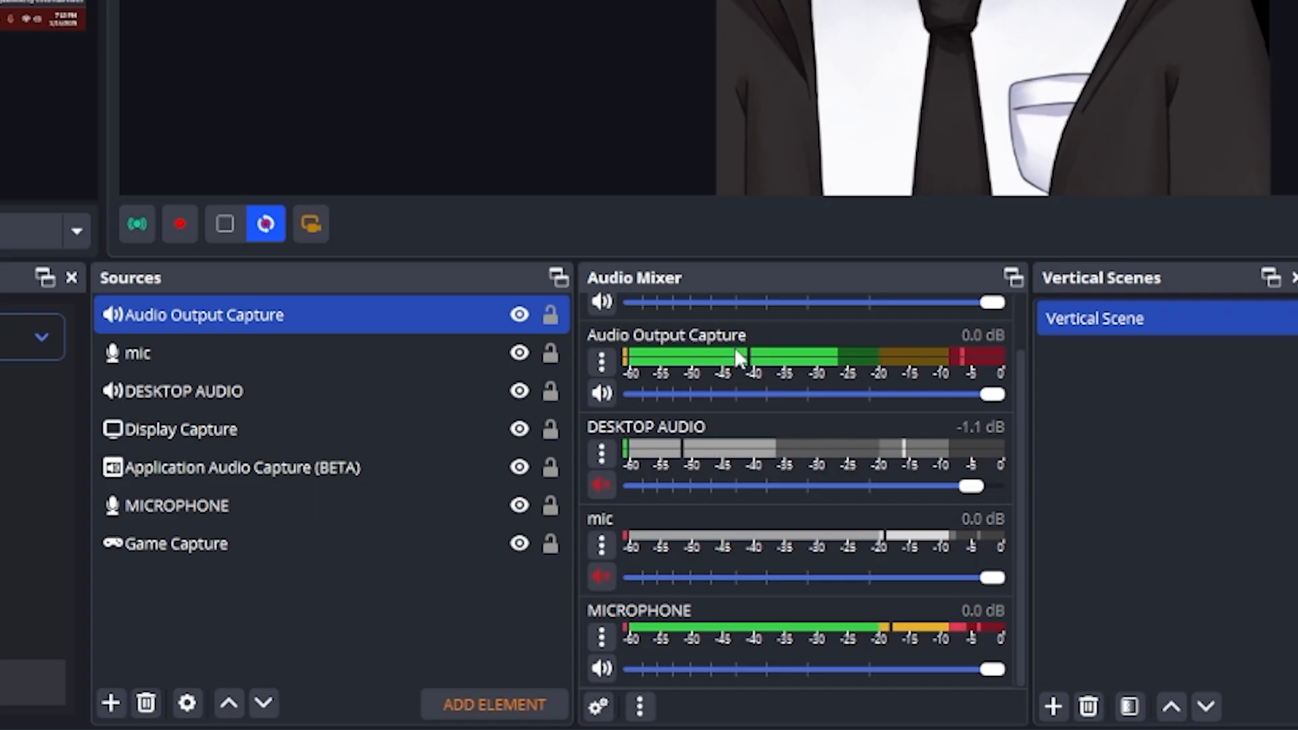
# Step: Review the Limiter's threshold and release in the Audio Output Capture source's filters
pyautogui.click(604, 358)
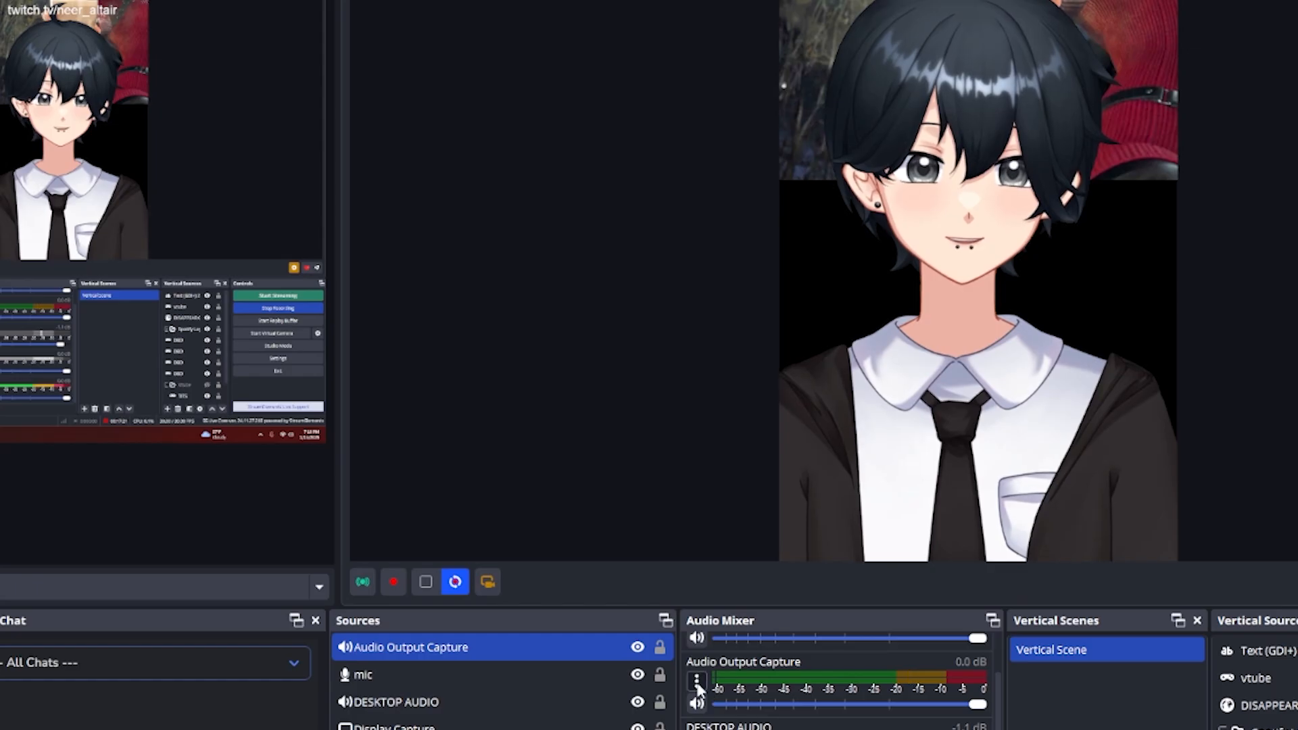
pyautogui.click(697, 681)
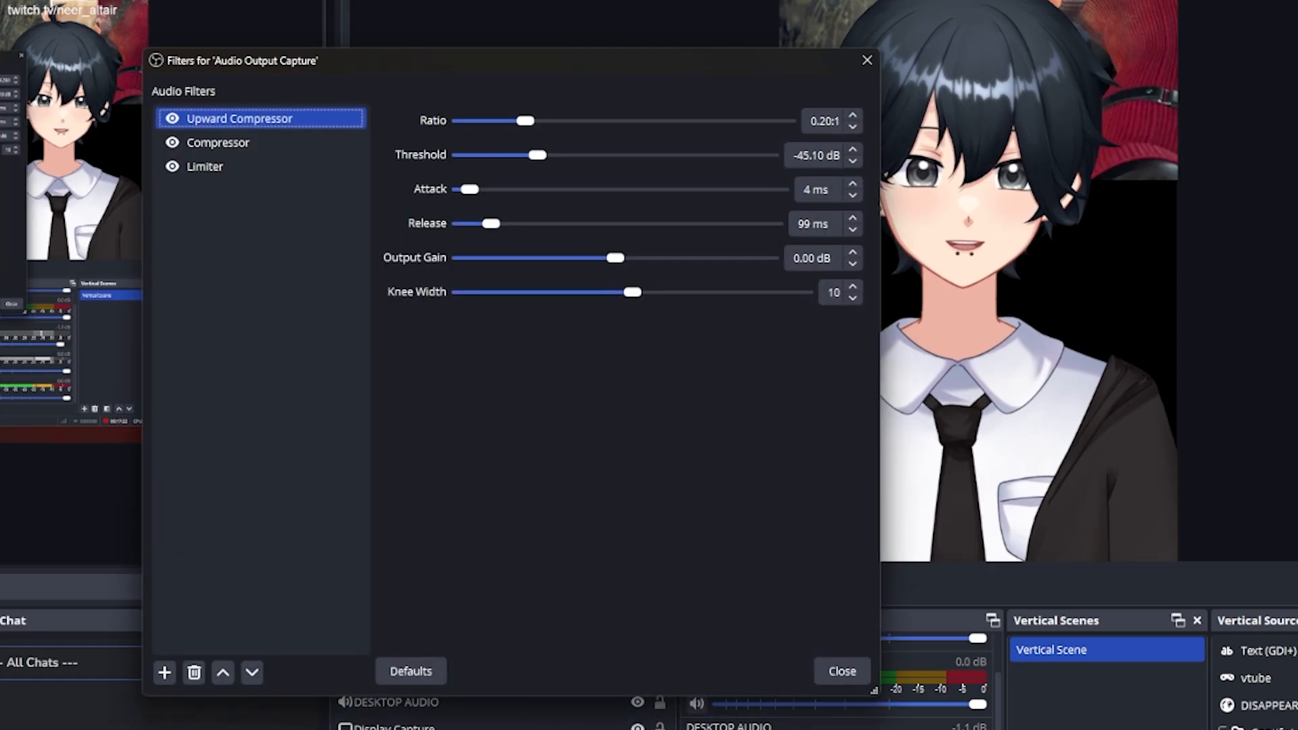
pyautogui.click(215, 166)
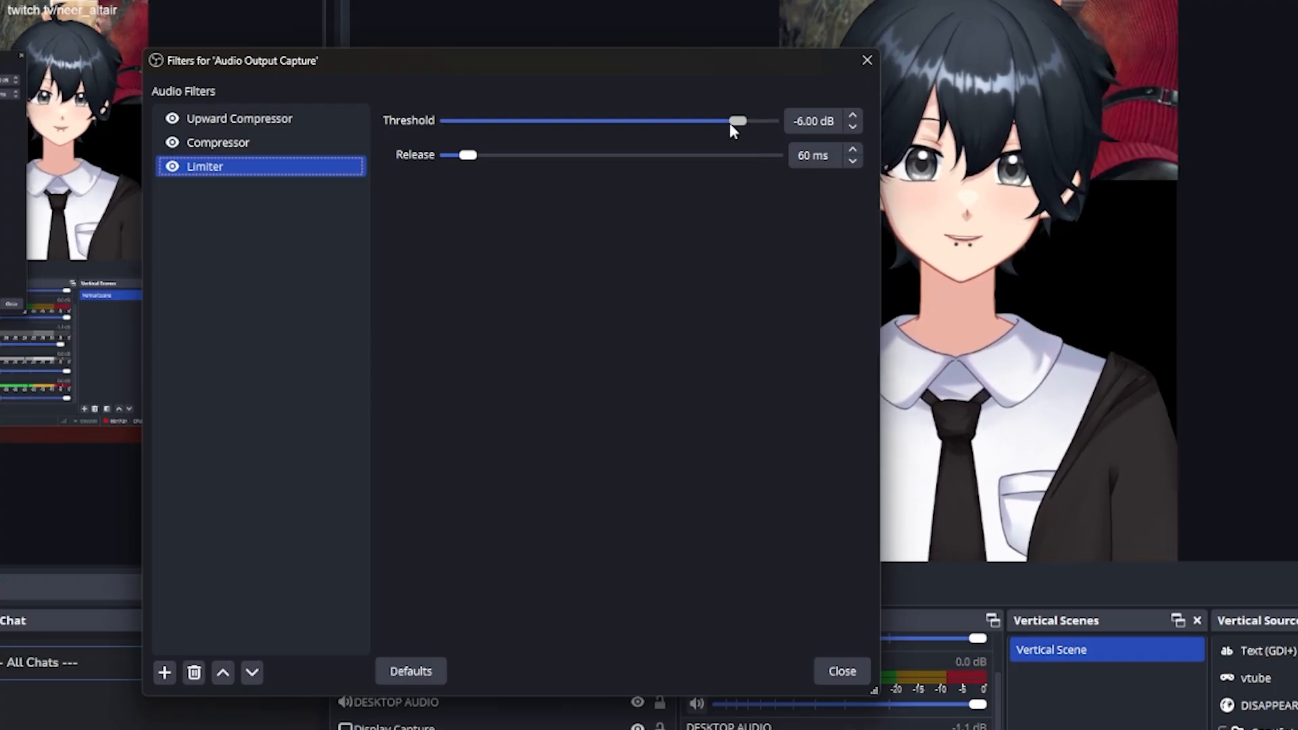
pyautogui.click(844, 671)
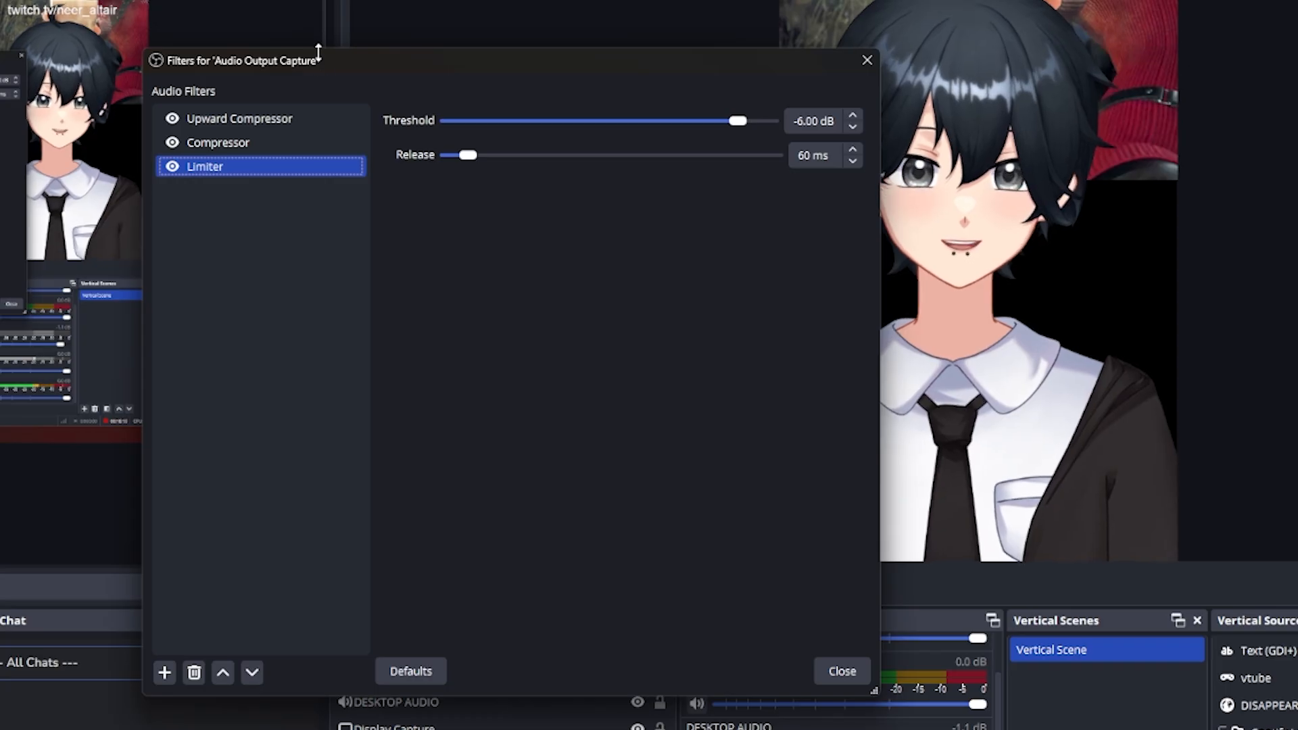
# Step: Examine the Limiter's threshold and release in the MICROPHONE source's filters
pyautogui.moveTo(322, 55); pyautogui.dragTo(151, 149)
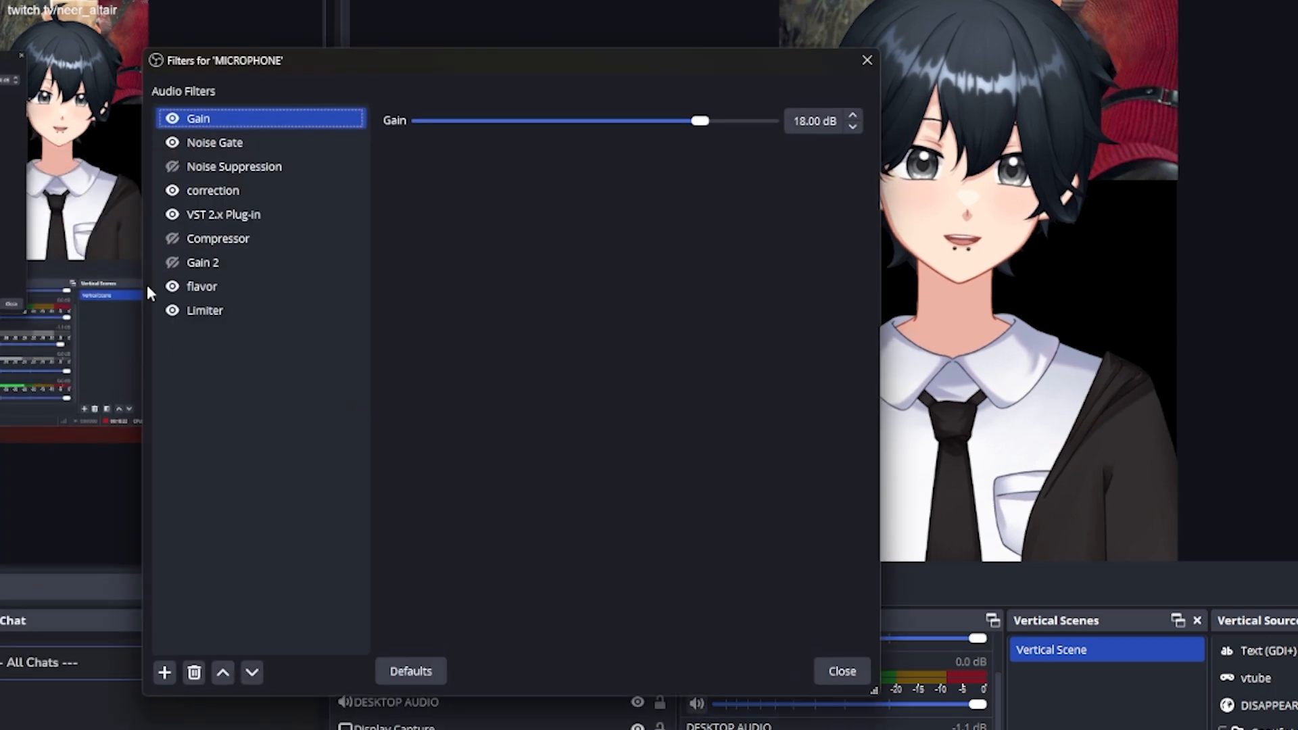
pyautogui.click(191, 314)
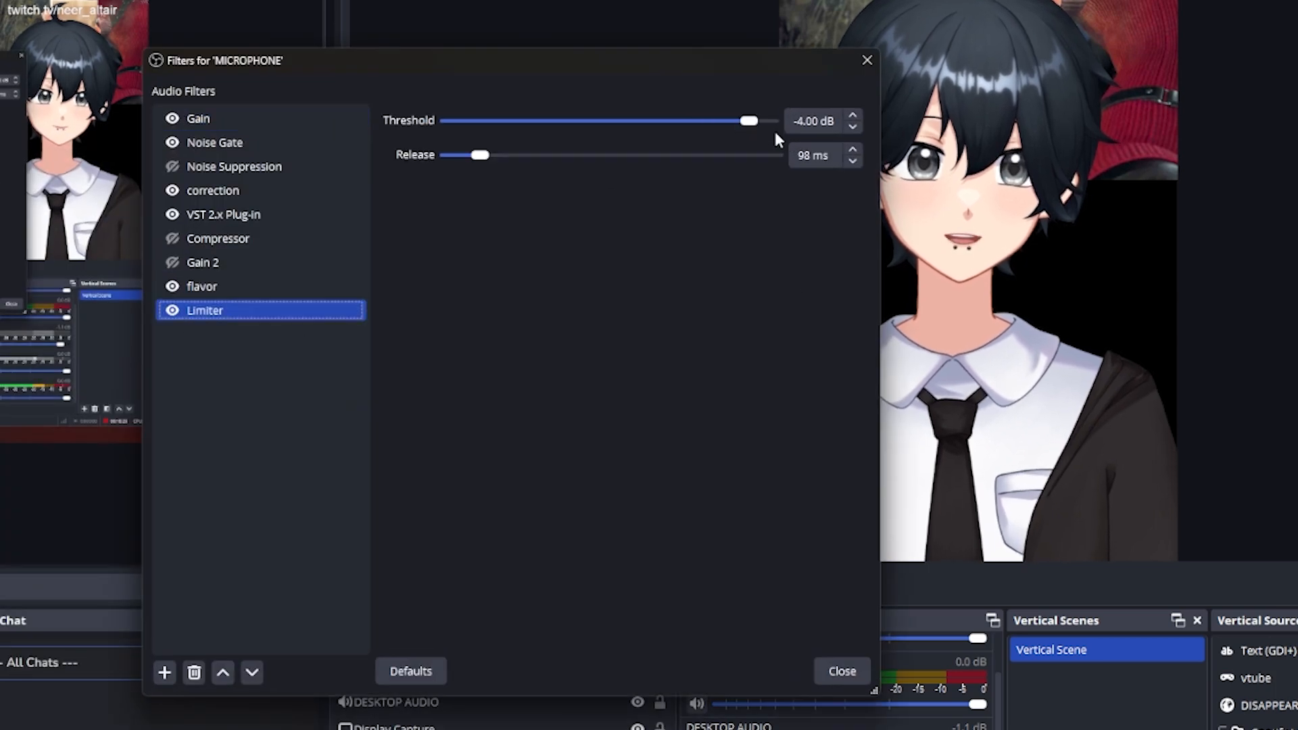
pyautogui.click(867, 61)
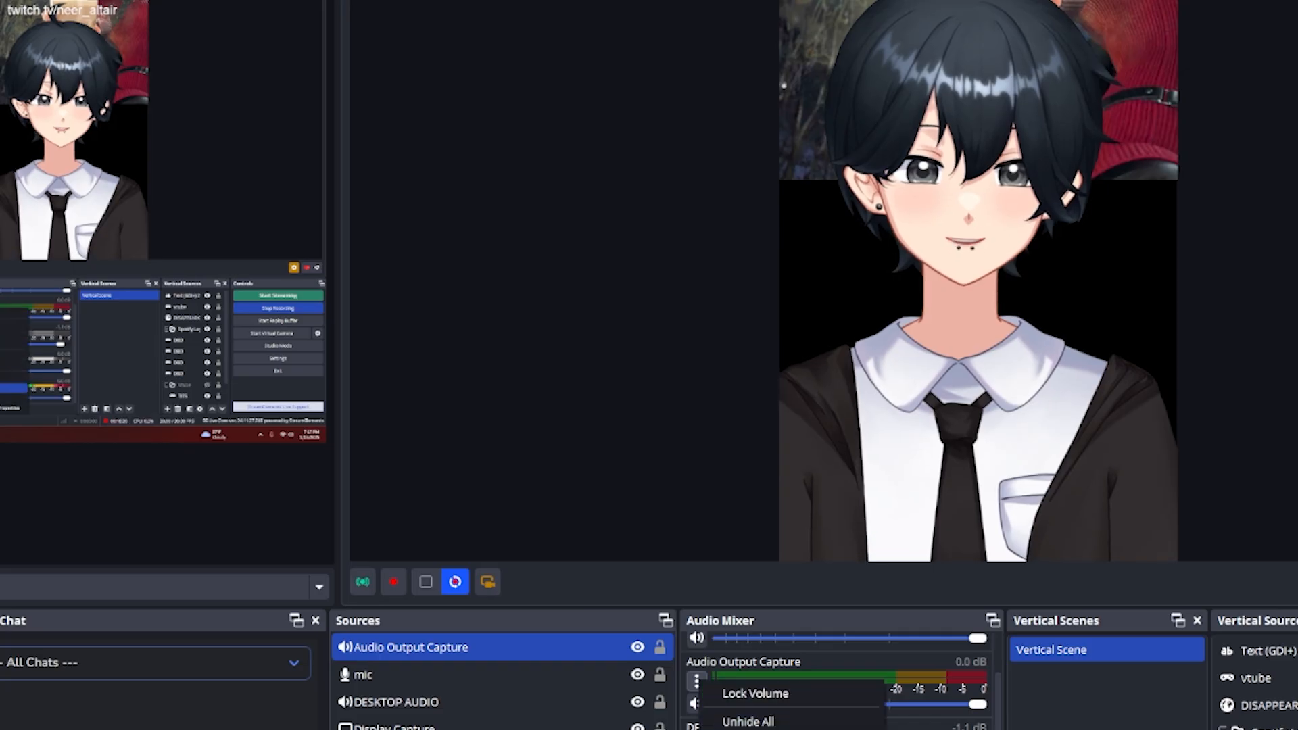
# Step: Review the individual filter settings of the Audio Output Capture and MICROPHONE sources
pyautogui.click(744, 728)
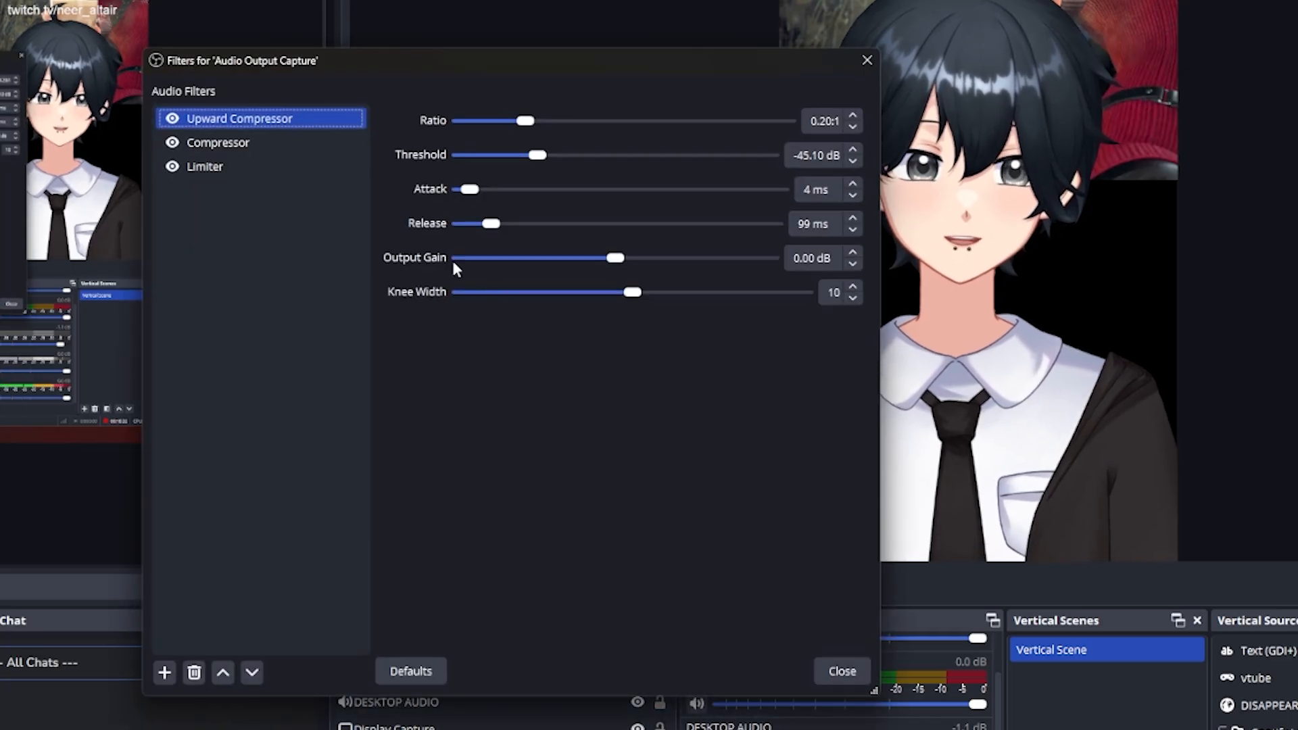
pyautogui.click(294, 169)
pyautogui.click(291, 143)
pyautogui.click(289, 116)
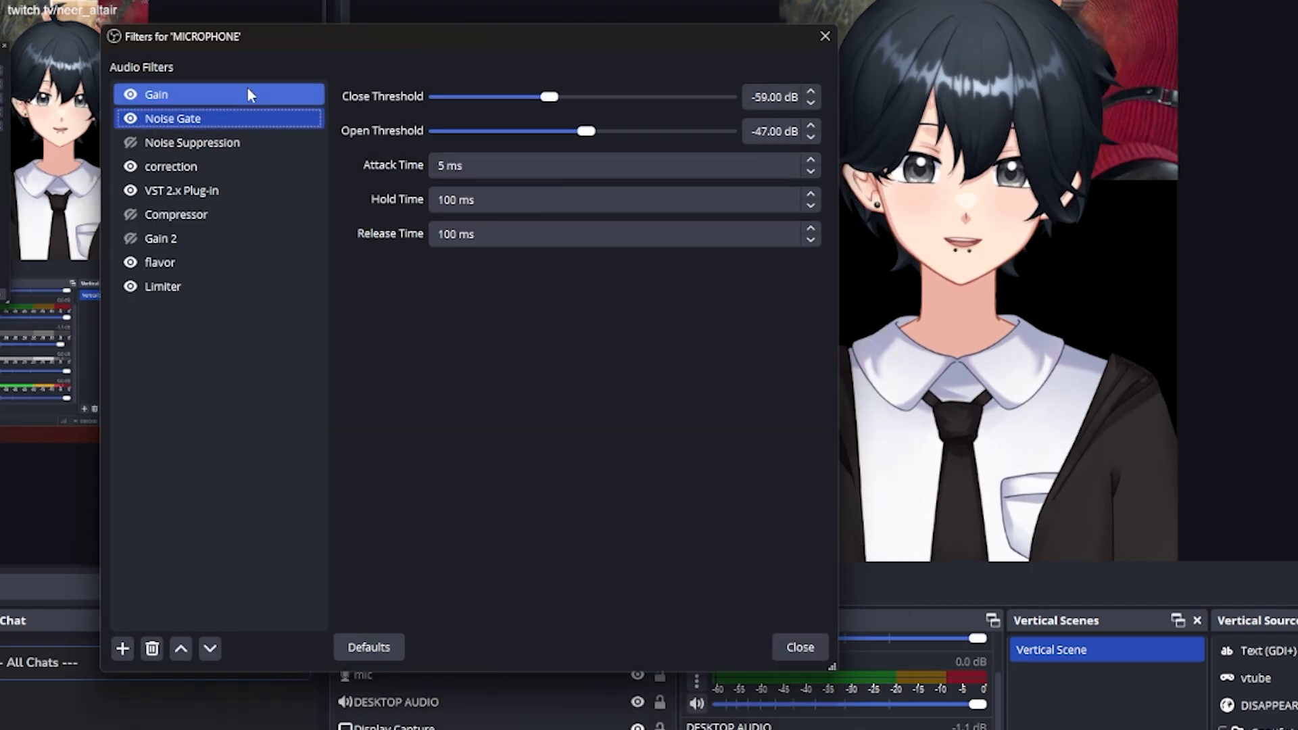
# Step: Review the Gain, Noise Gate, correction, flavor and Limiter filter settings of the MICROPHONE source in chain order
pyautogui.click(246, 88)
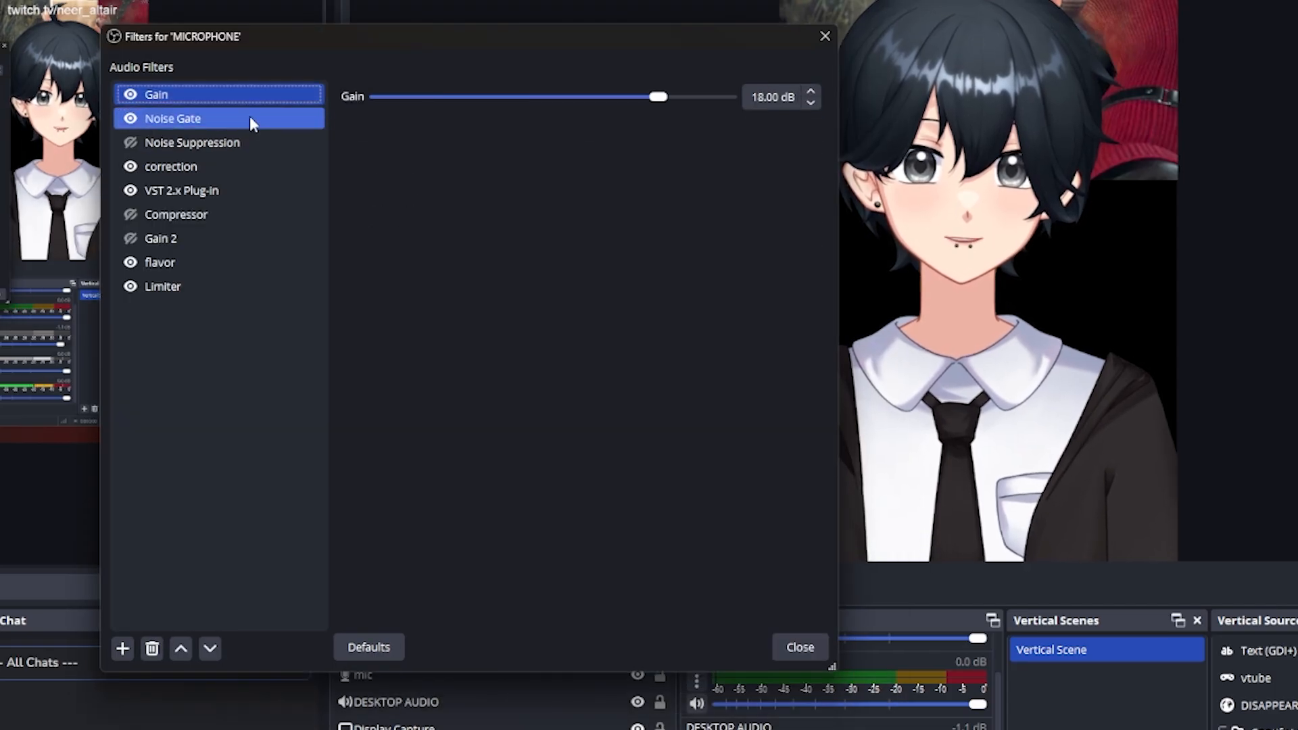
pyautogui.click(250, 115)
pyautogui.click(242, 162)
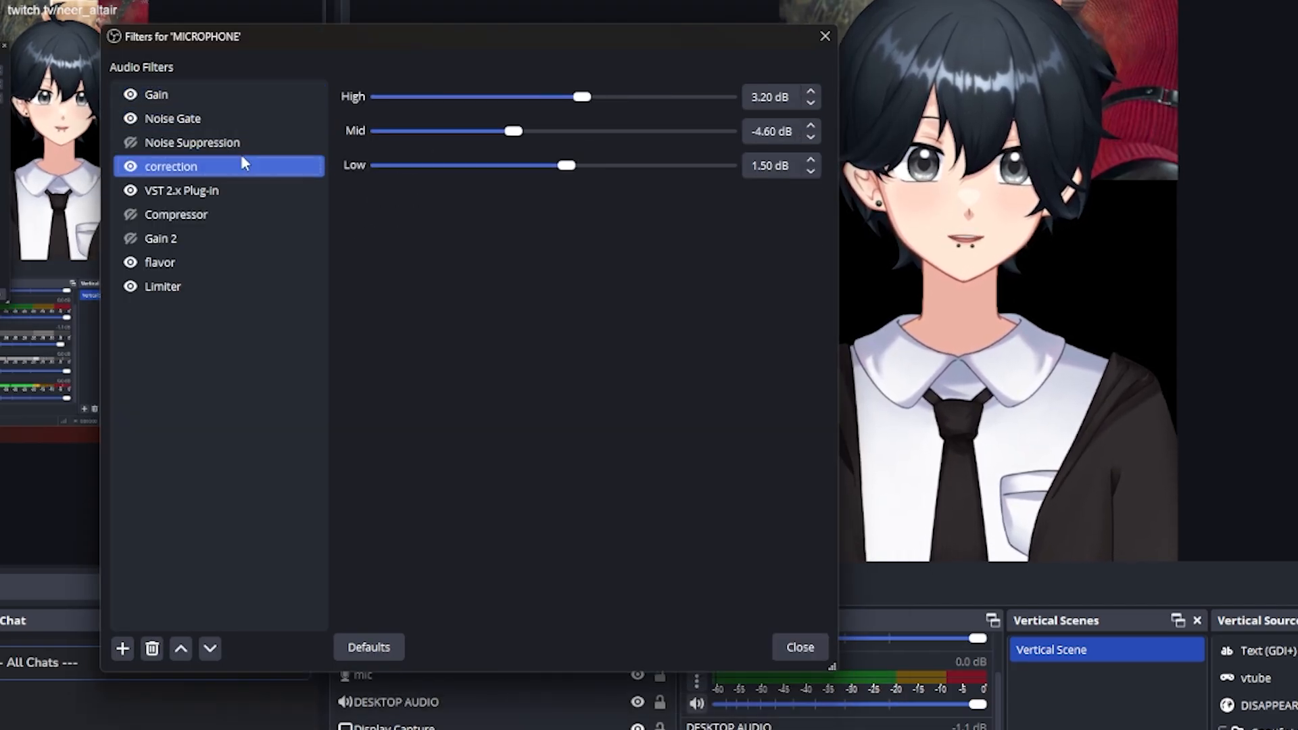
pyautogui.click(222, 265)
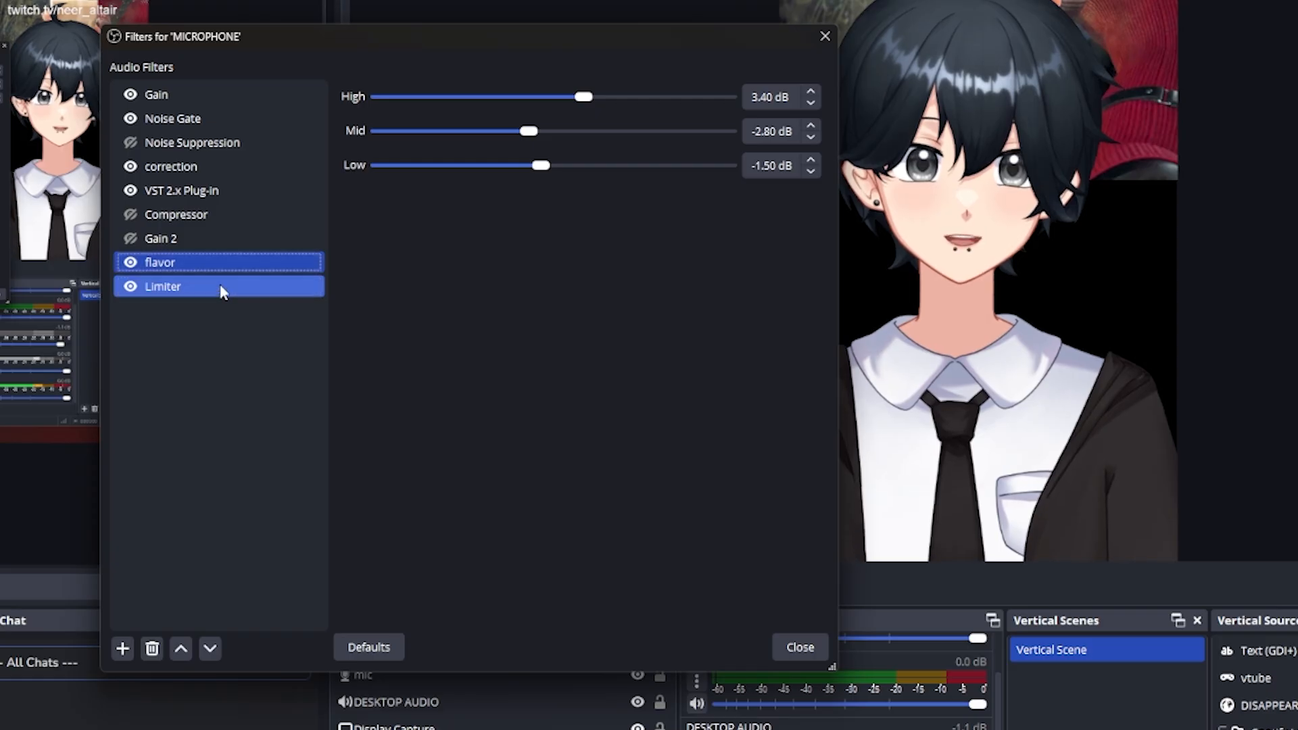
pyautogui.click(221, 288)
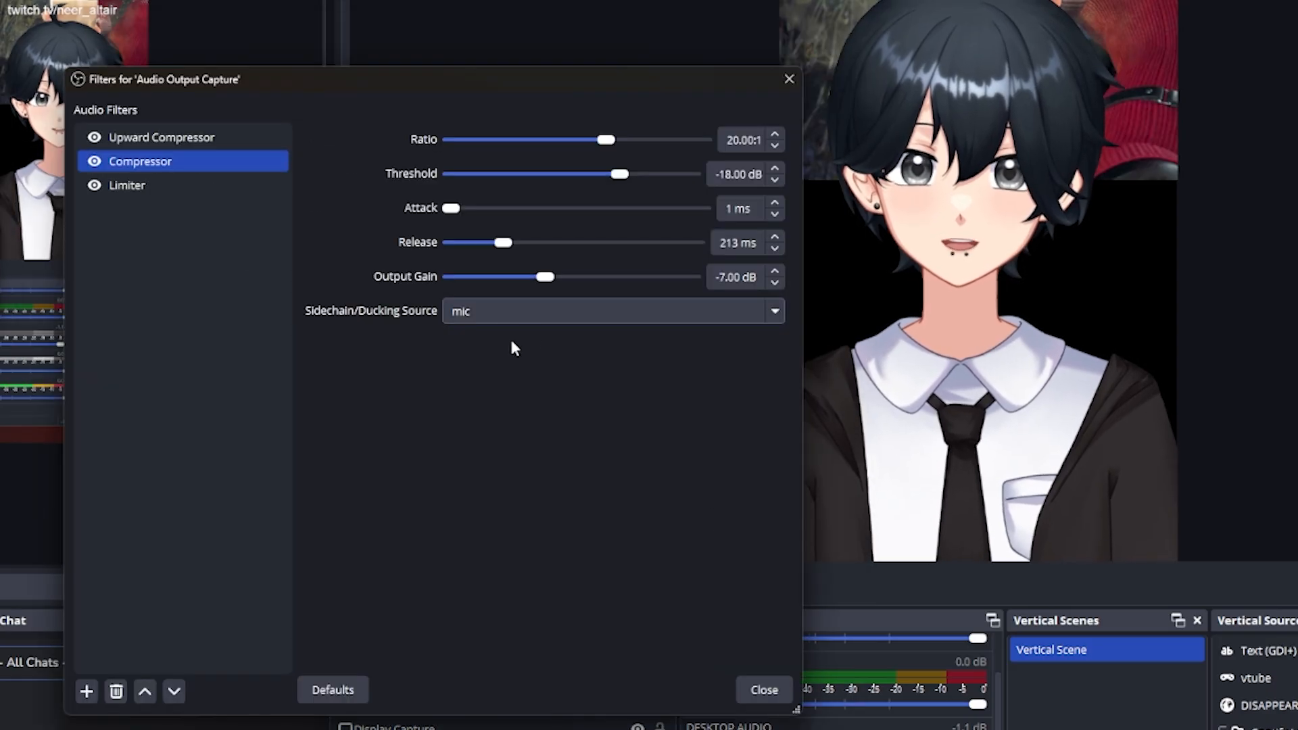
# Step: Move the Audio Output Capture filters window clear of the Audio Mixer and show the Limiter's threshold and release settings
pyautogui.moveTo(530, 82); pyautogui.dragTo(463, 50)
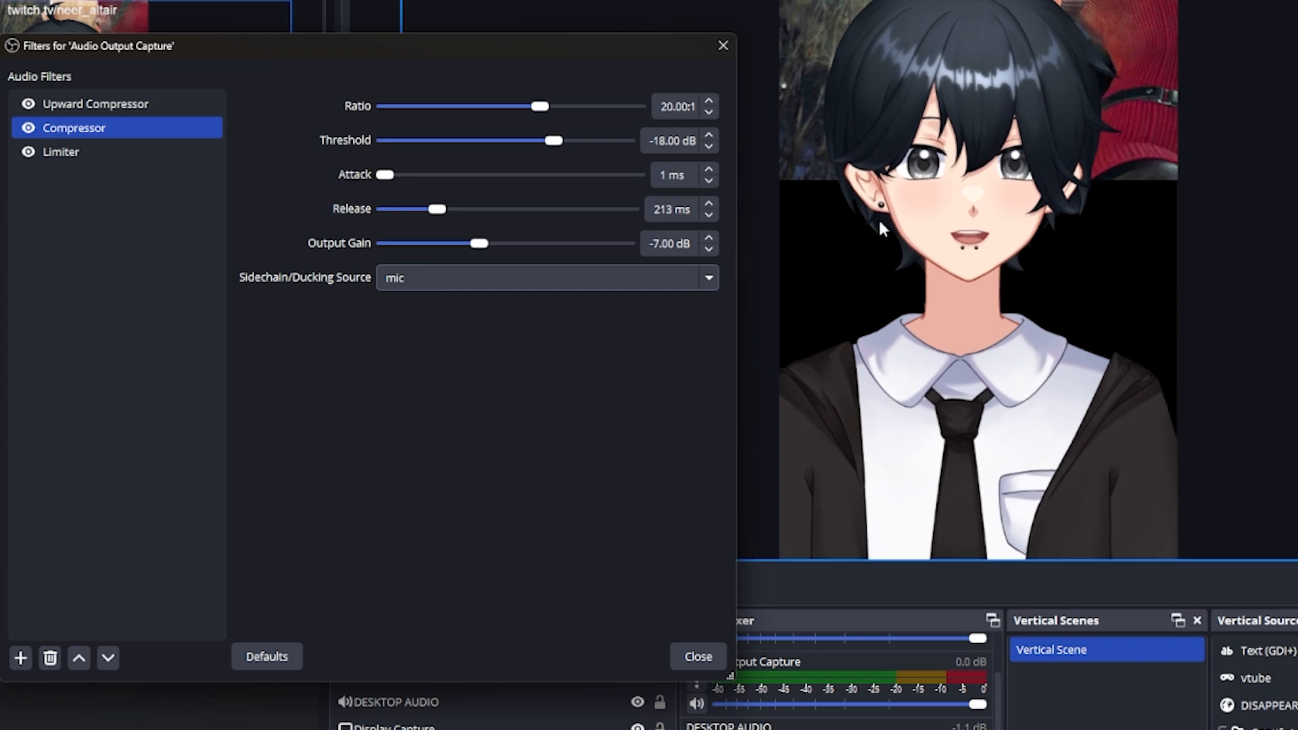
pyautogui.moveTo(328, 51); pyautogui.dragTo(249, 146)
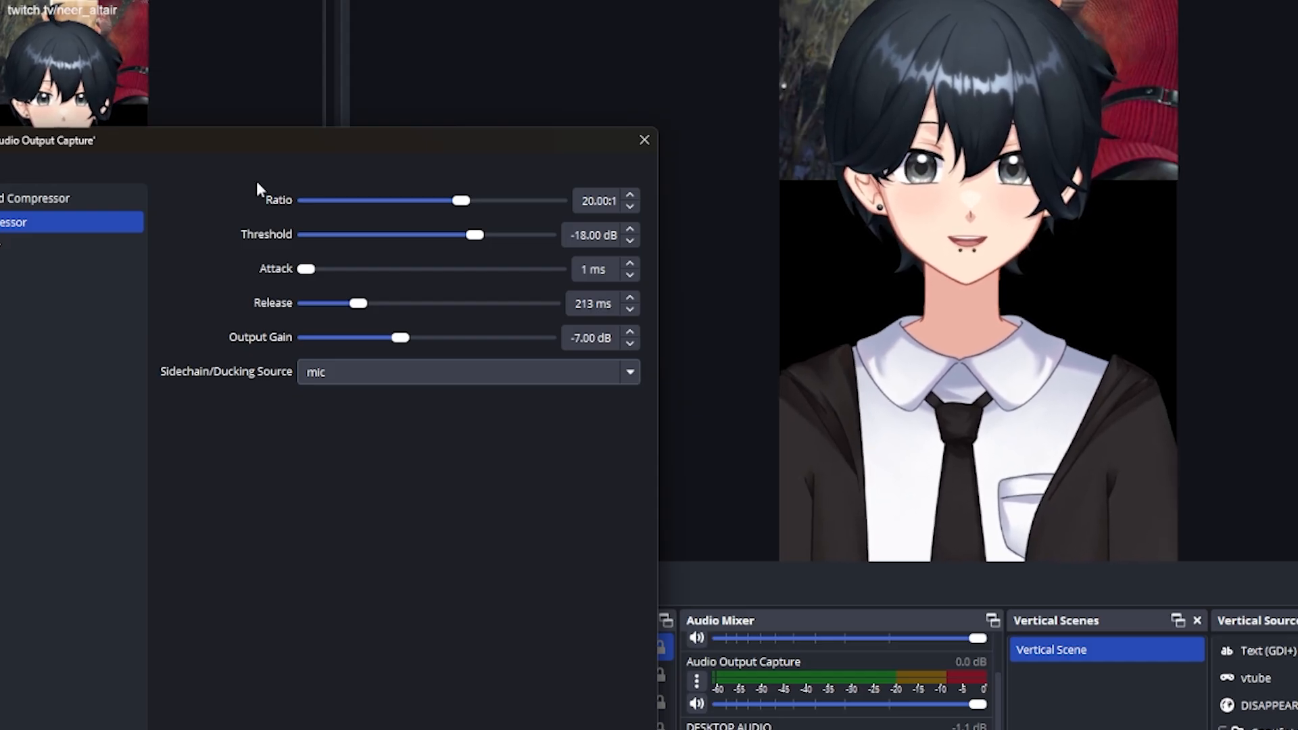
pyautogui.click(99, 247)
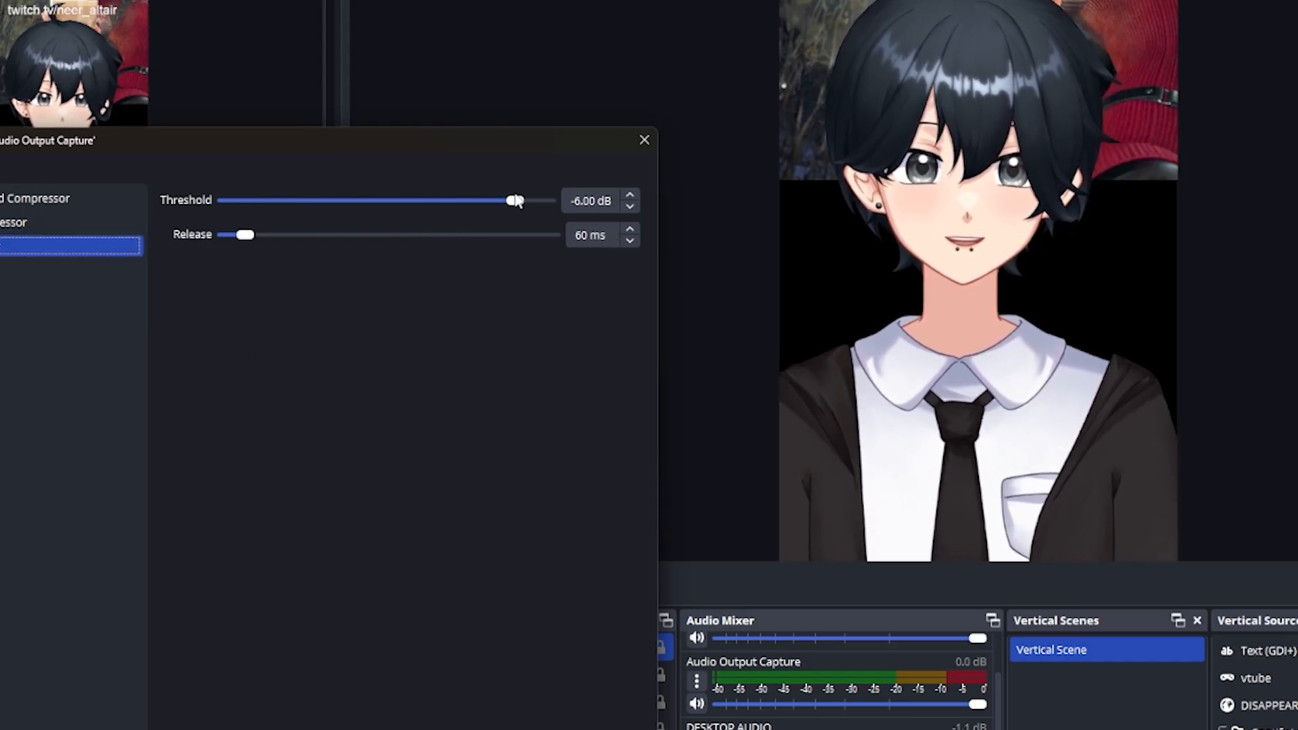